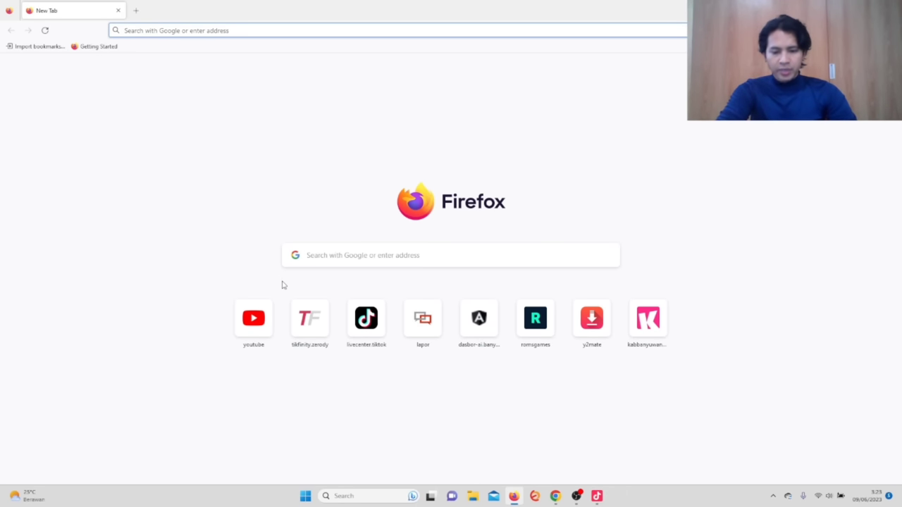
# Go to the autofilled tikfinity.zerody.one address in Firefox.
pyautogui.click(348, 256)
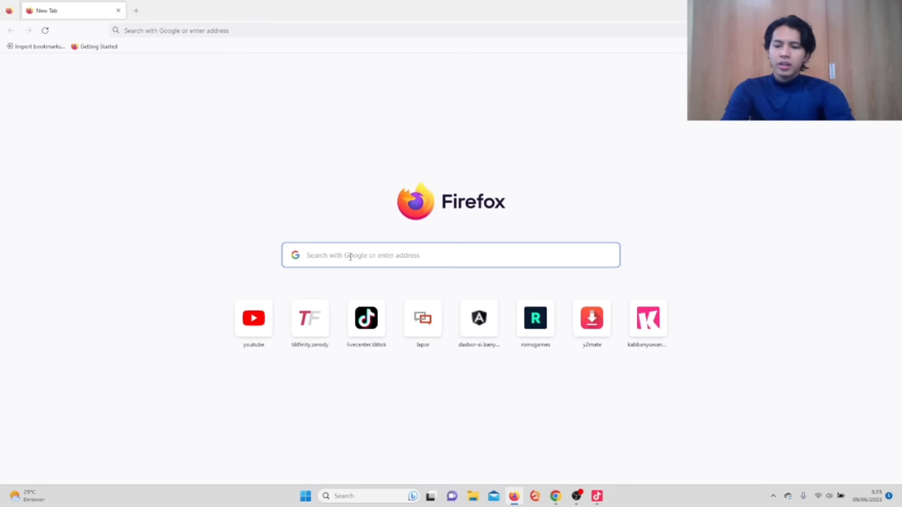
pyautogui.write('Tik')
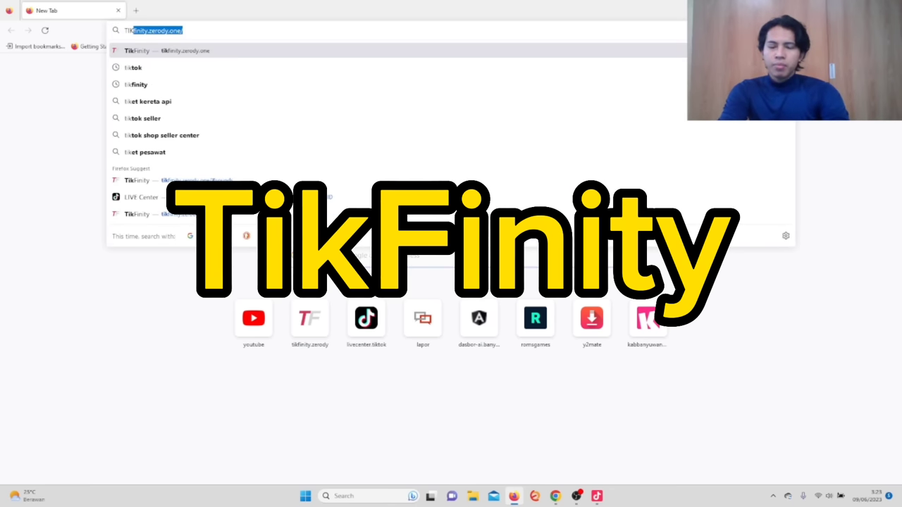
pyautogui.write('FINI')
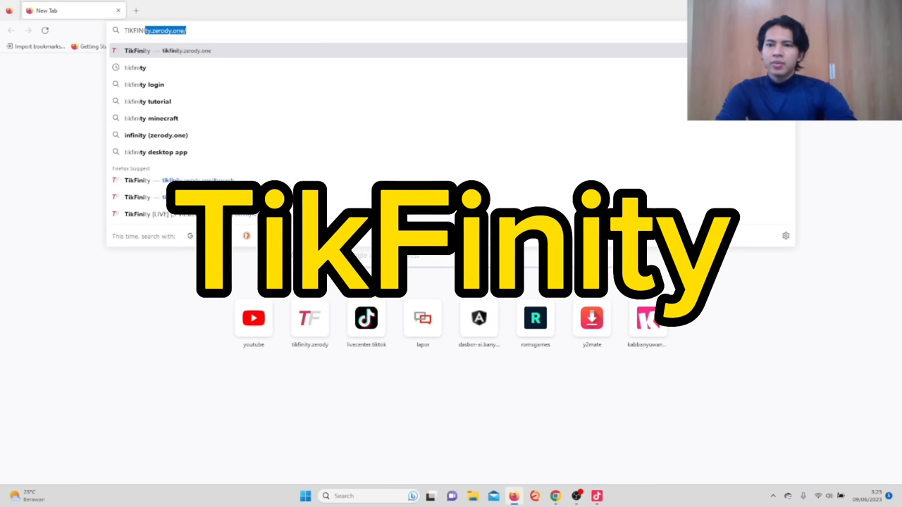
pyautogui.press('Return')
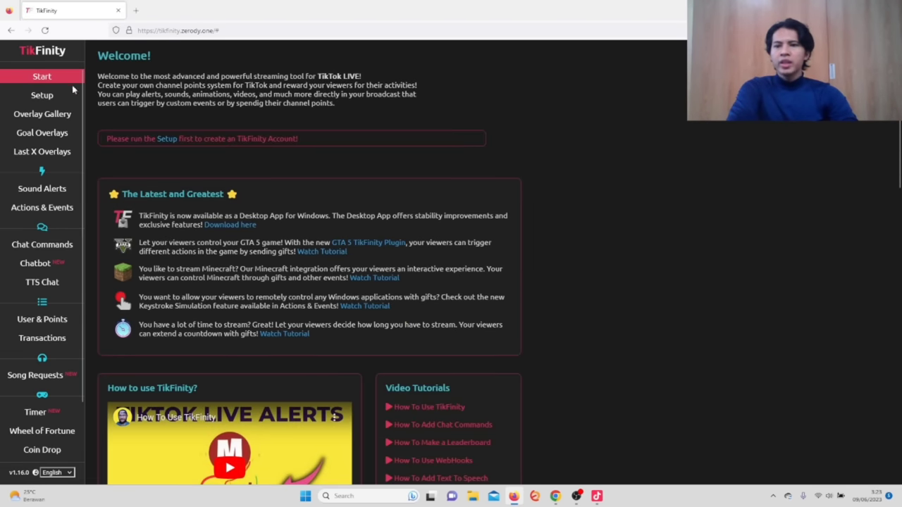
# Enter the account e-mail in Setup's Login or Signup form and request a verification code.
pyautogui.click(168, 141)
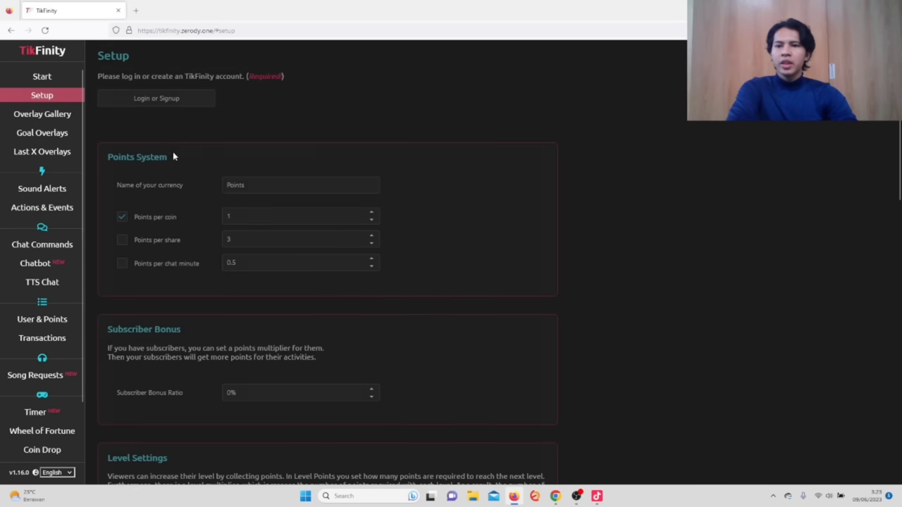
pyautogui.click(179, 99)
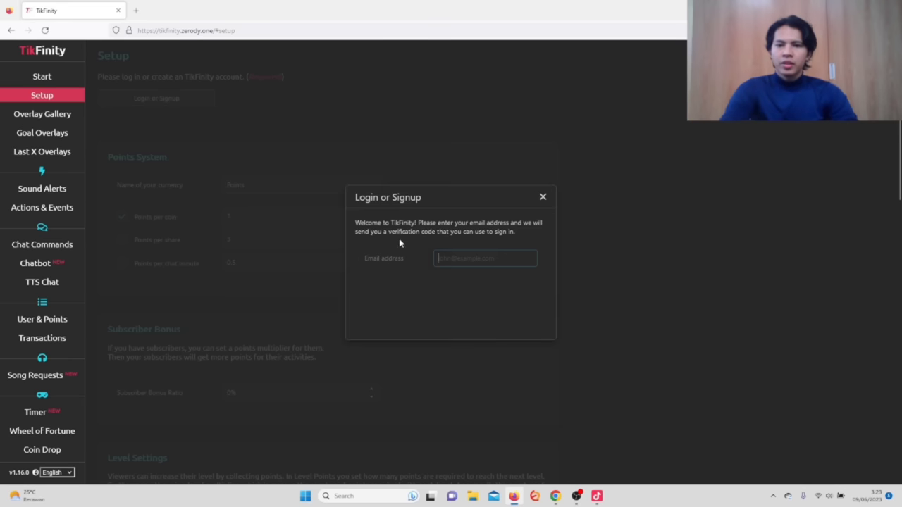
pyautogui.click(434, 258)
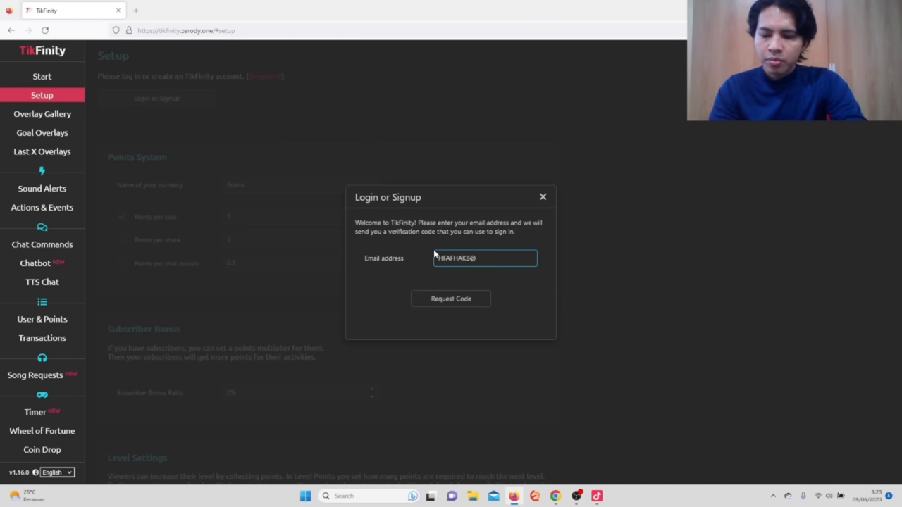
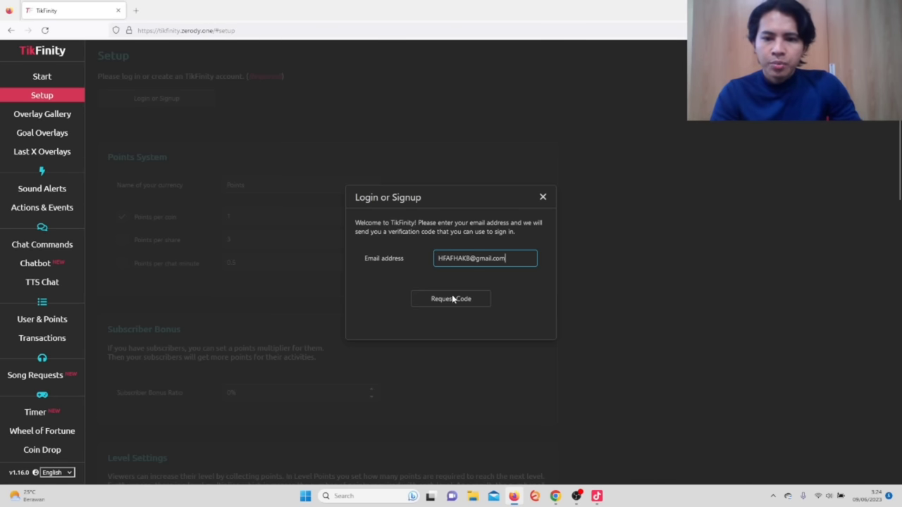
pyautogui.click(459, 300)
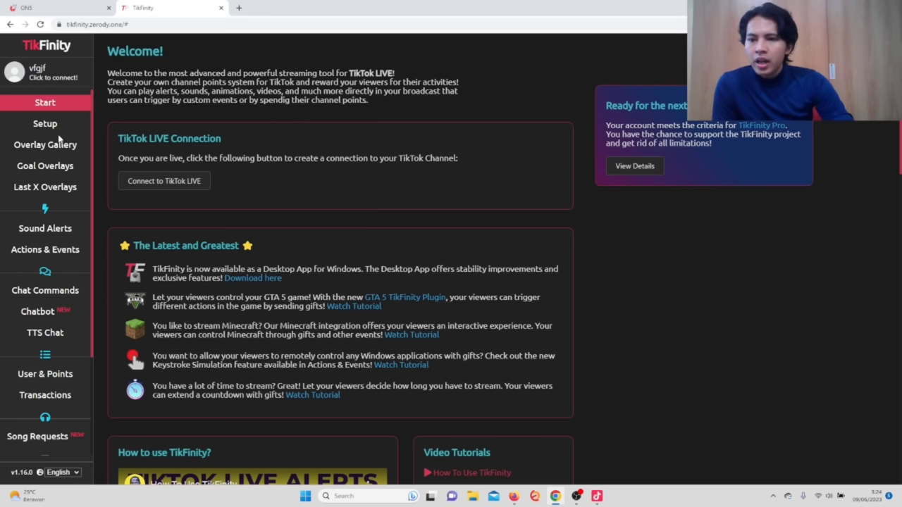
# In Actions & Events, delete the share action and confirm with Yes.
pyautogui.scroll(-2, 59, 141)
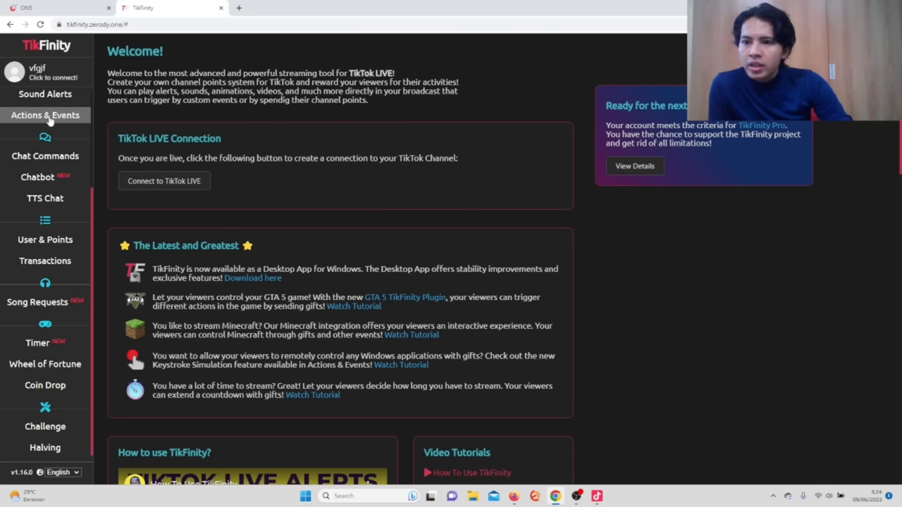
pyautogui.click(49, 117)
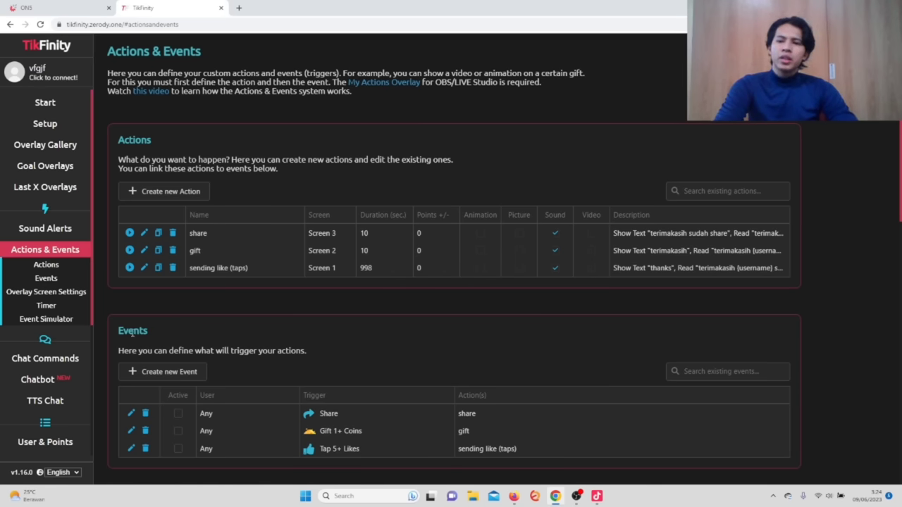
pyautogui.click(173, 233)
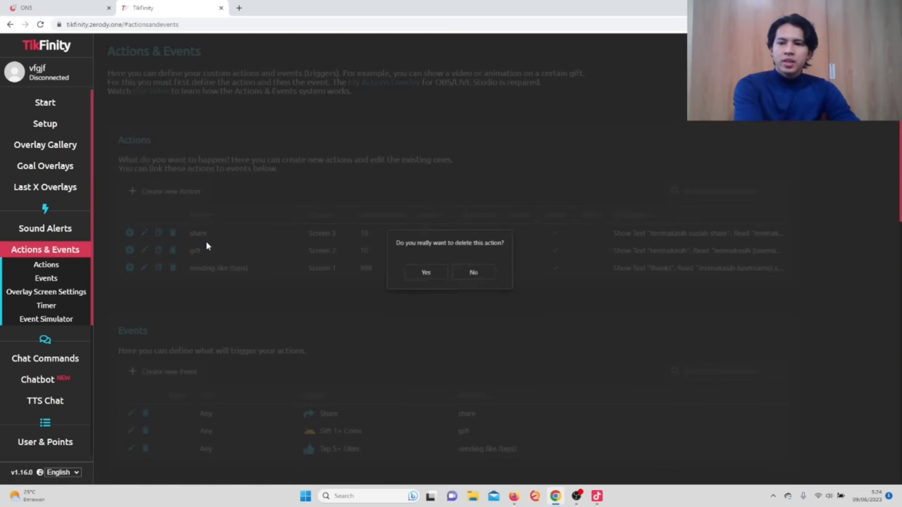
pyautogui.click(427, 274)
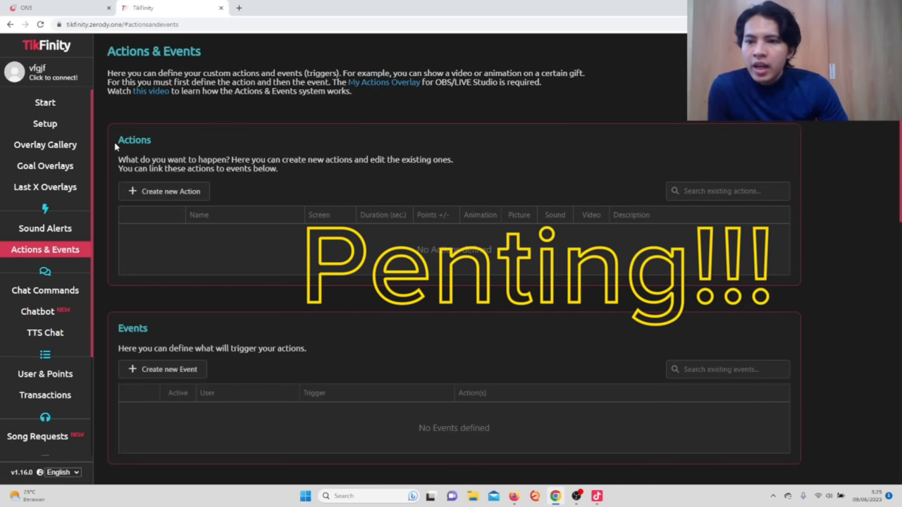
pyautogui.moveTo(117, 141); pyautogui.dragTo(163, 139)
pyautogui.moveTo(118, 348); pyautogui.dragTo(123, 340)
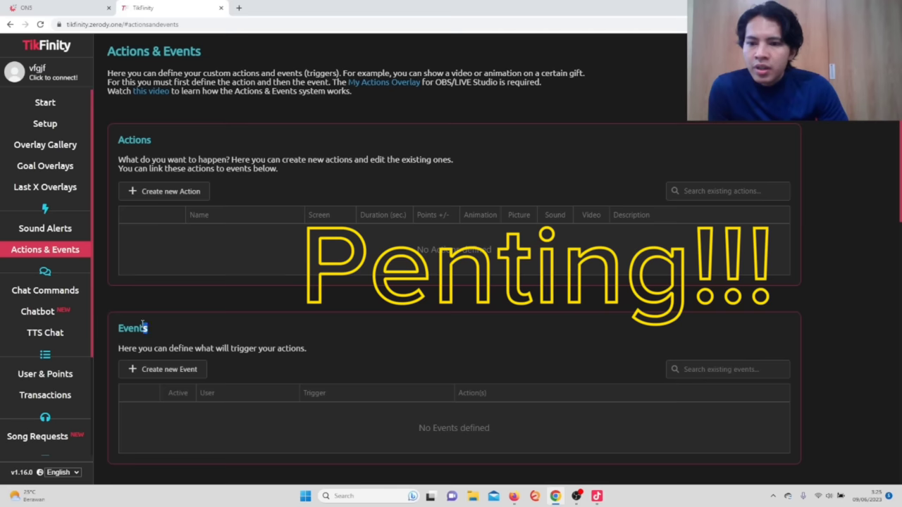
pyautogui.doubleClick(144, 328)
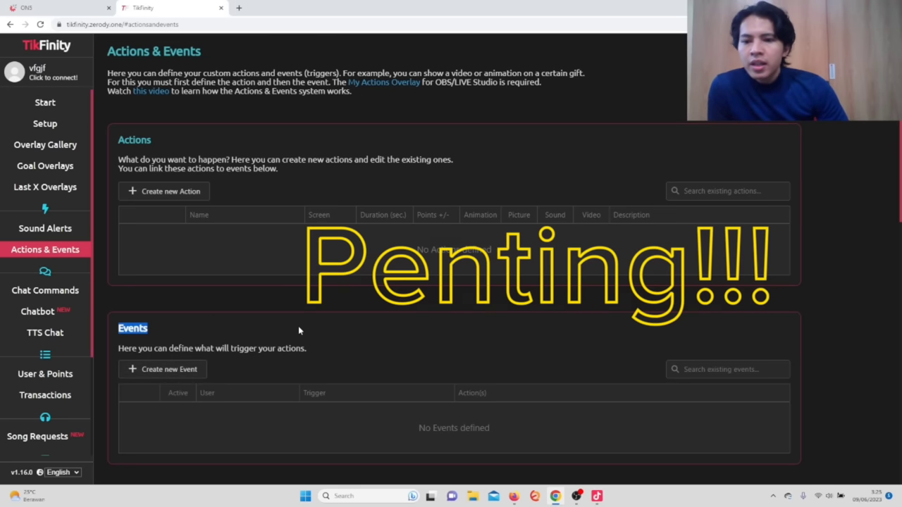
pyautogui.click(182, 371)
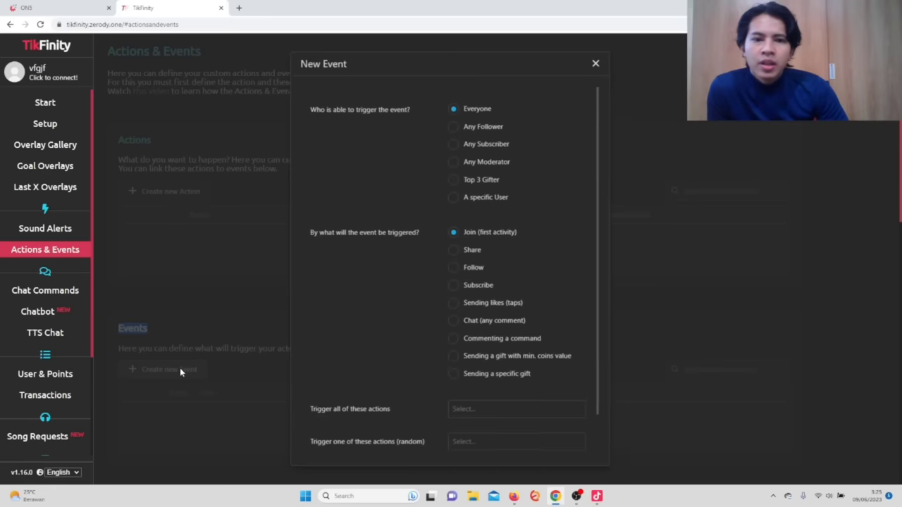
pyautogui.hotkey('ctrl', '+')
pyautogui.hotkey('ctrl', '+')
pyautogui.hotkey('ctrl', '+')
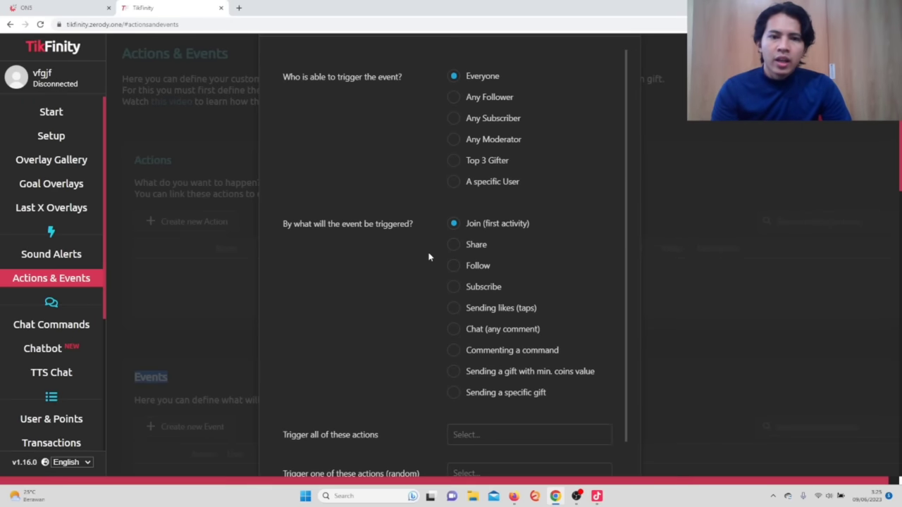
pyautogui.scroll(-1, 433, 261)
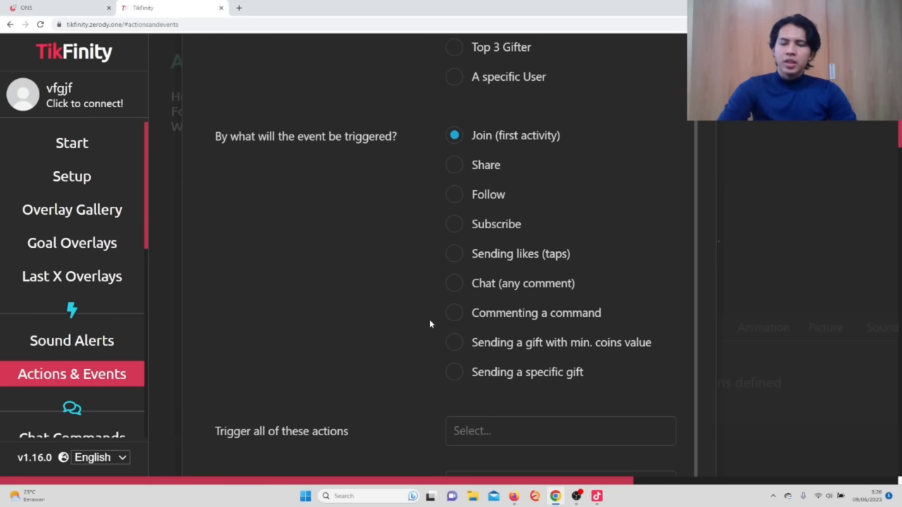
pyautogui.hotkey('ctrl', '+')
pyautogui.hotkey('ctrl', '+')
pyautogui.hotkey('ctrl', '+')
pyautogui.hotkey('ctrl', '-')
pyautogui.hotkey('ctrl', '-')
pyautogui.hotkey('ctrl', '-')
pyautogui.hotkey('ctrl', '-')
pyautogui.hotkey('ctrl', '-')
pyautogui.hotkey('ctrl', '-')
pyautogui.hotkey('ctrl', '-')
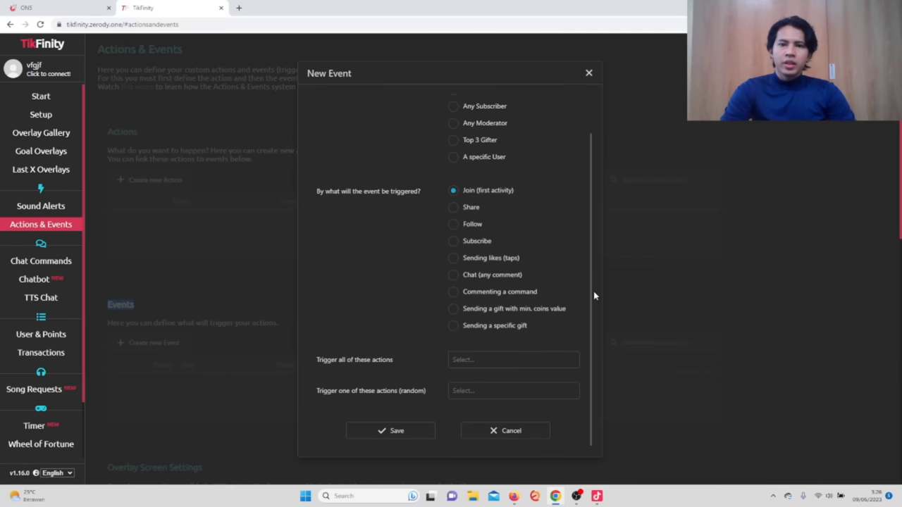
pyautogui.click(588, 73)
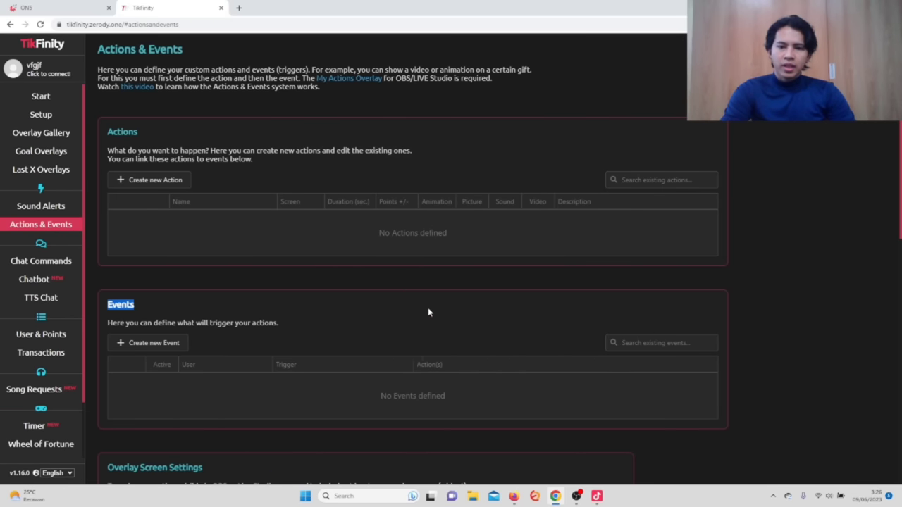
pyautogui.click(169, 351)
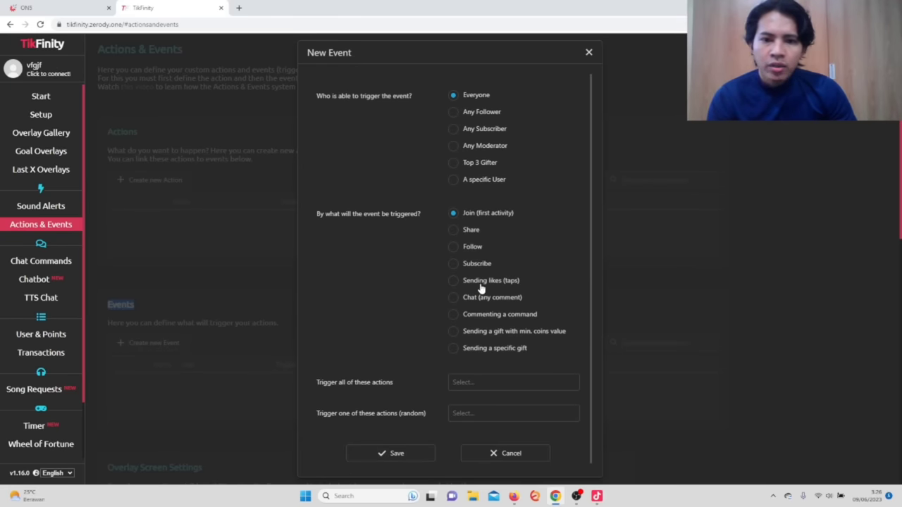
pyautogui.click(589, 52)
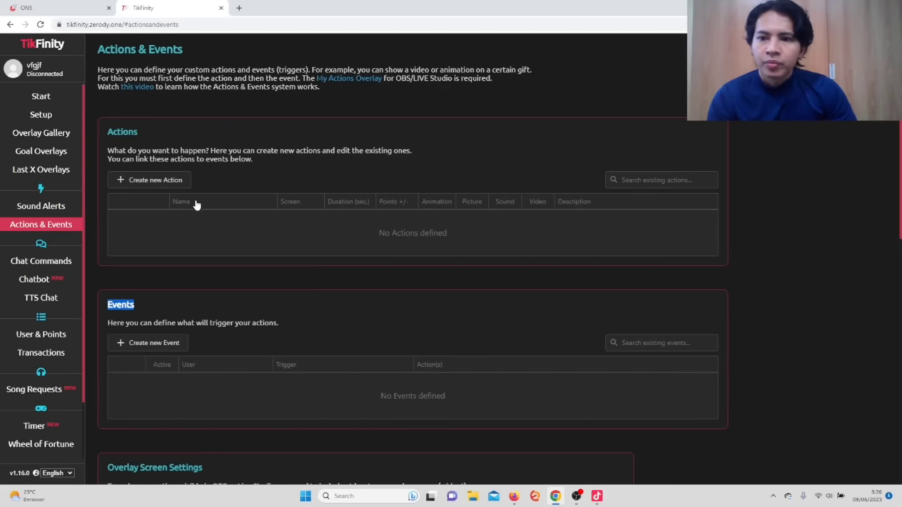
# Create a new action 'sending like (taps)' with Show Alert text 'terimakasih'.
pyautogui.click(162, 180)
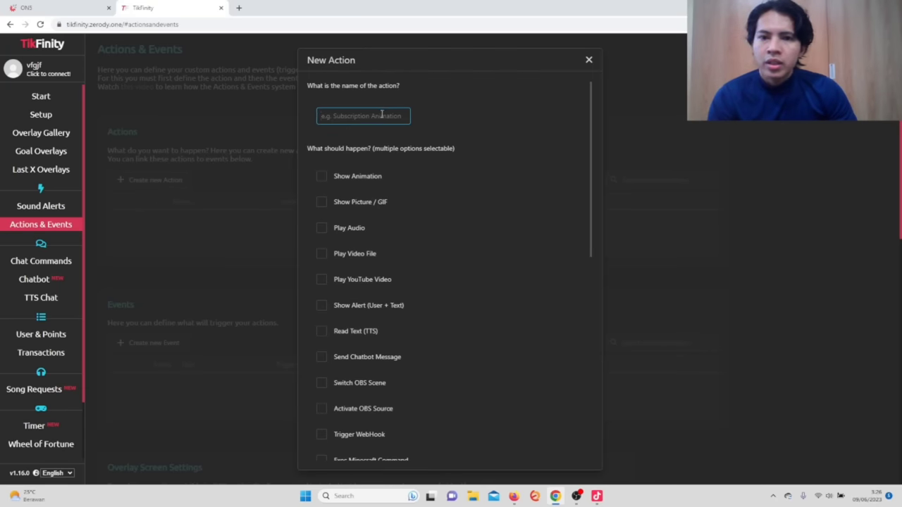
pyautogui.write('s')
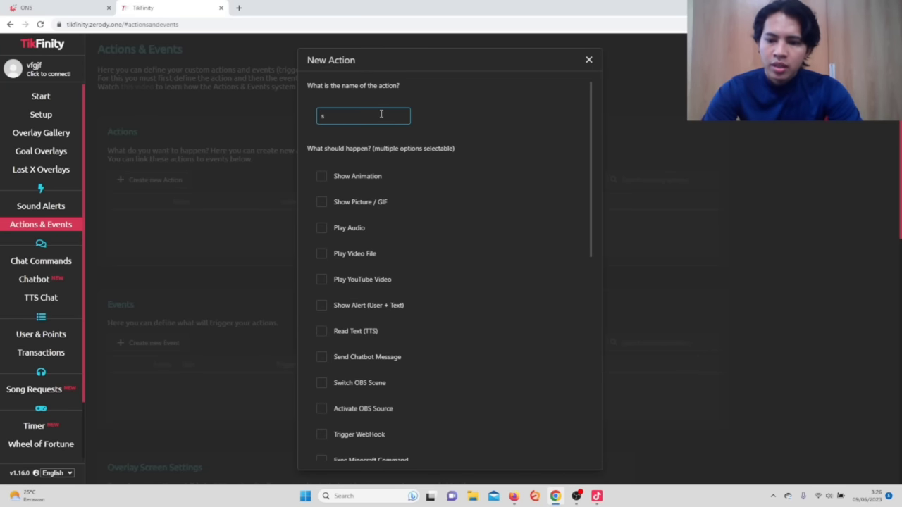
pyautogui.write('ending like')
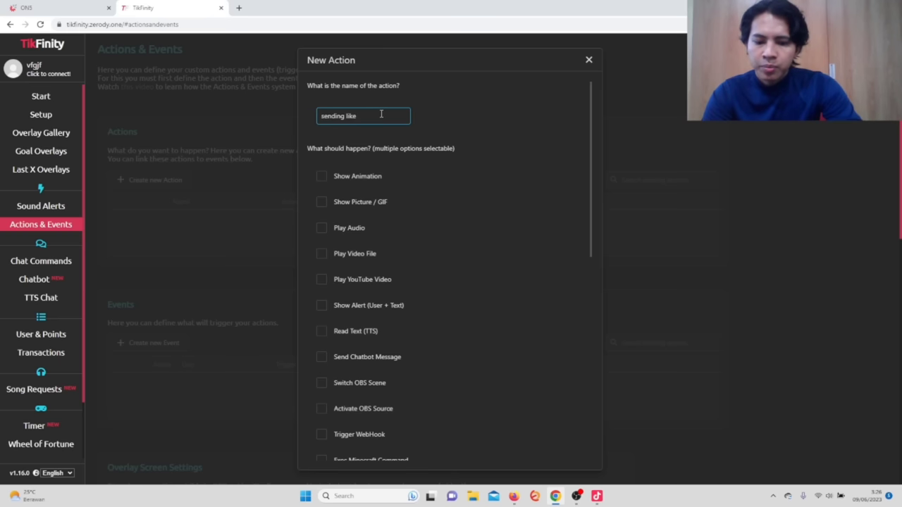
pyautogui.write(' (tap')
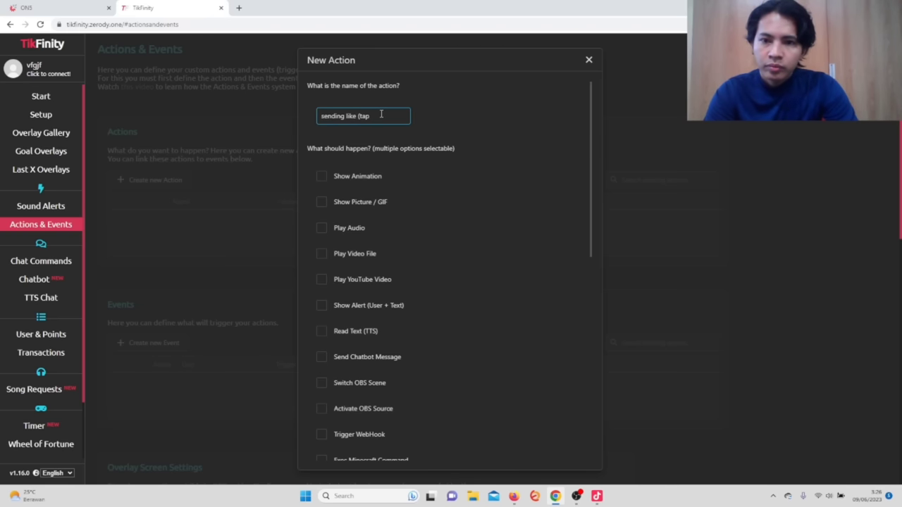
pyautogui.write('s)')
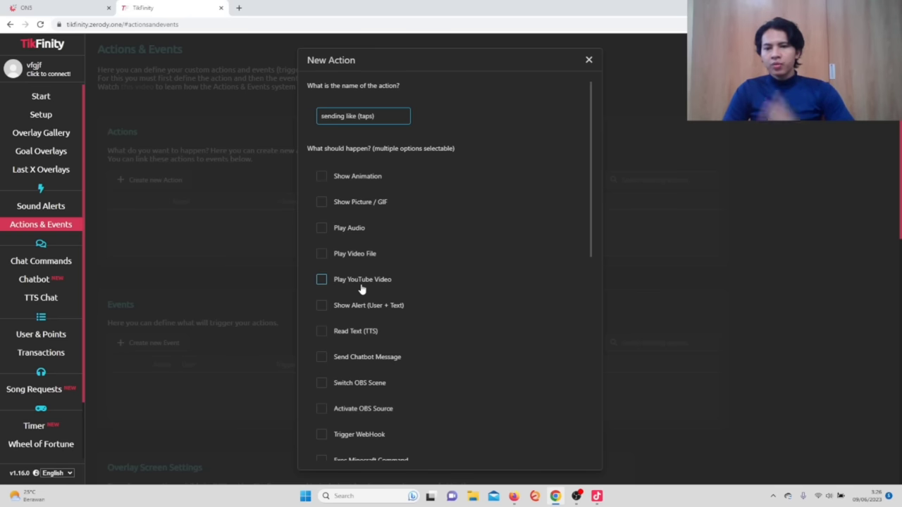
pyautogui.click(325, 306)
pyautogui.scroll(-1, 465, 266)
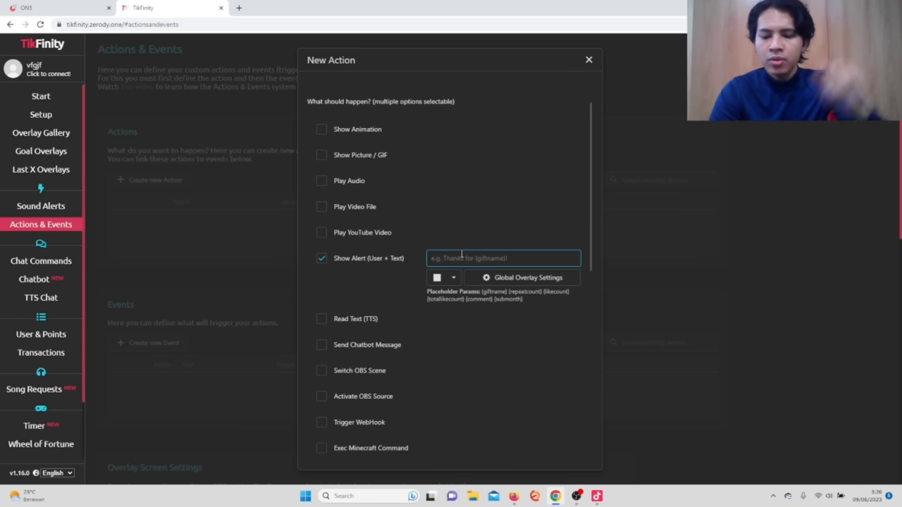
pyautogui.write('terim')
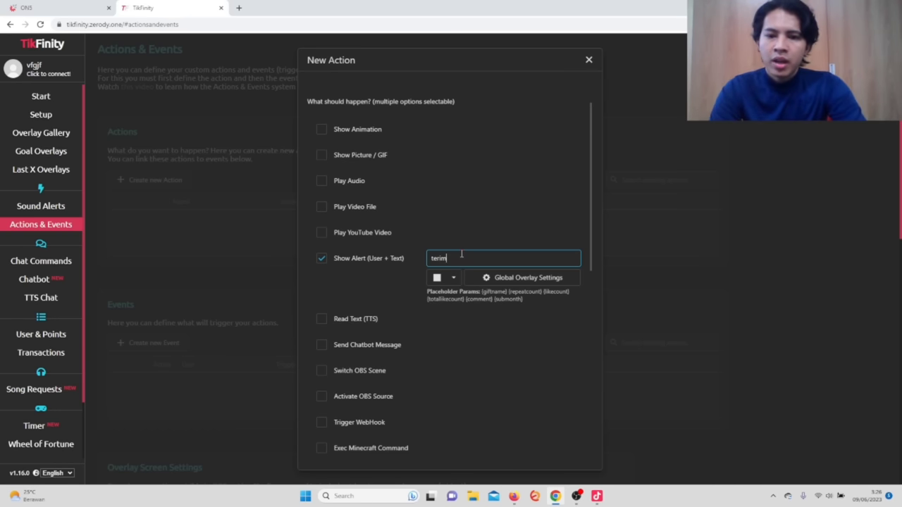
pyautogui.write('akasih')
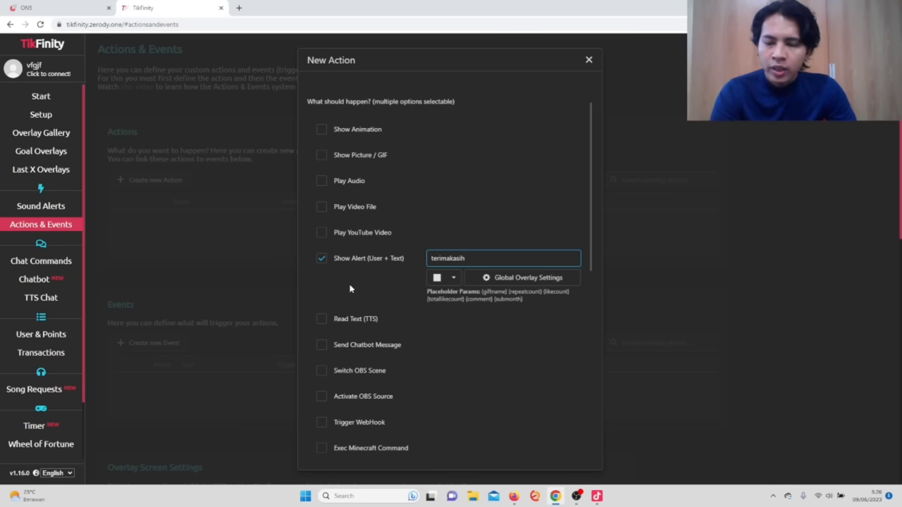
pyautogui.scroll(-1, 324, 301)
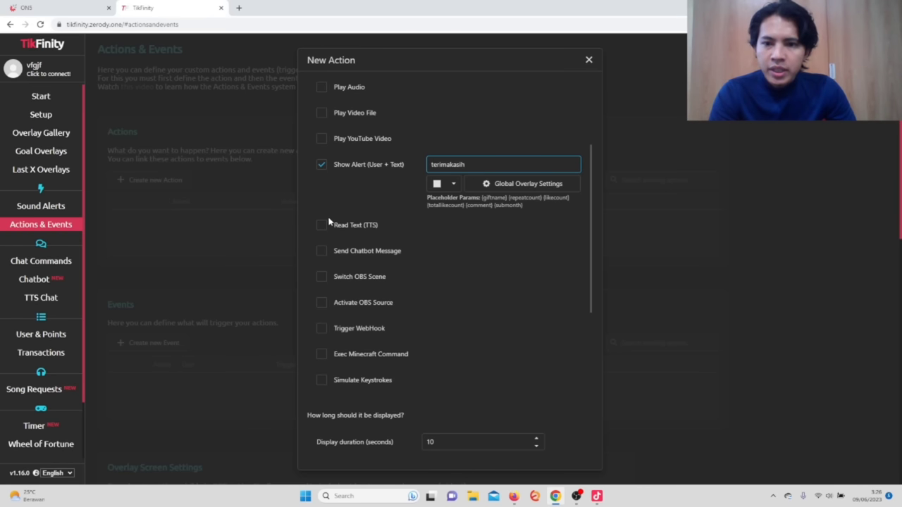
pyautogui.click(354, 202)
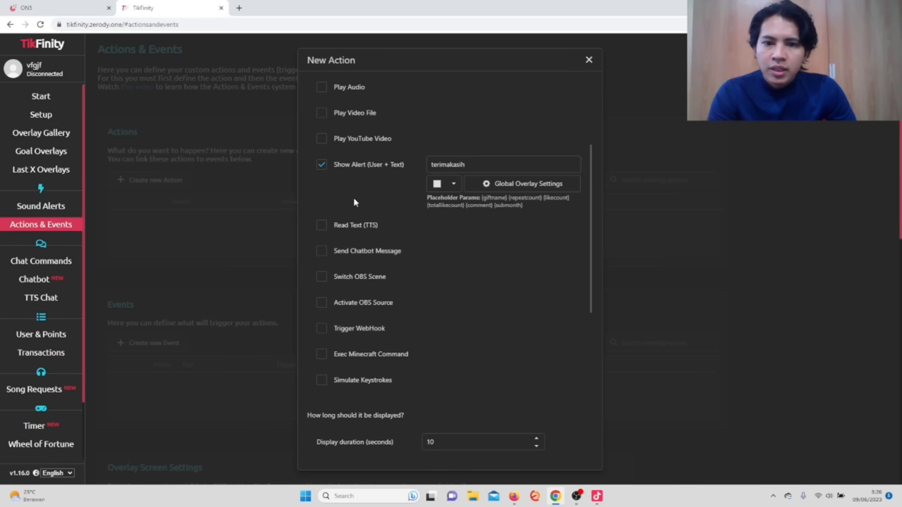
# Enable Read Text (TTS) with 'terimakasih {username} sudah tap tap layar di live aku' and test it.
pyautogui.click(325, 227)
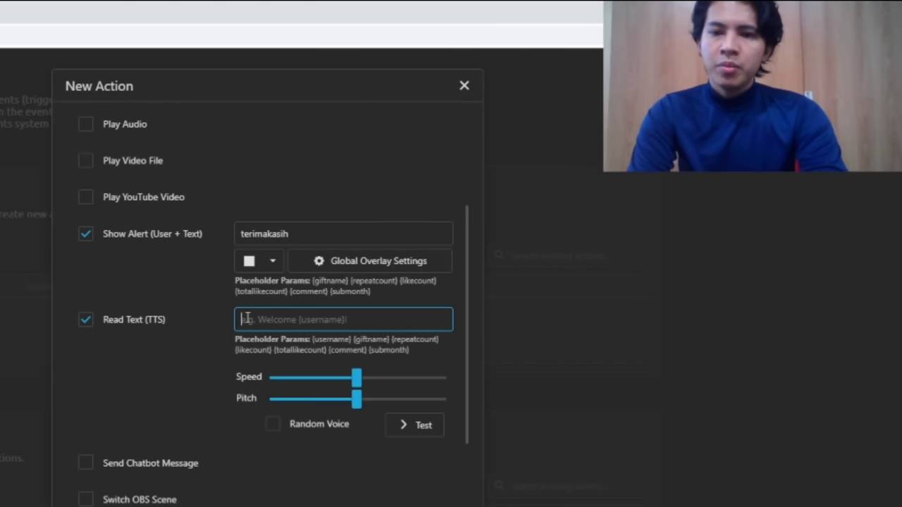
pyautogui.write('terimaka')
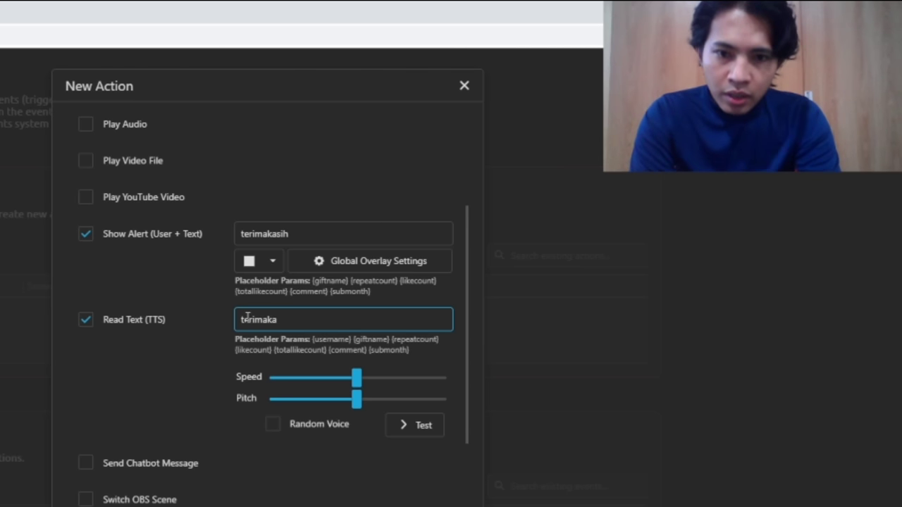
pyautogui.write('sih')
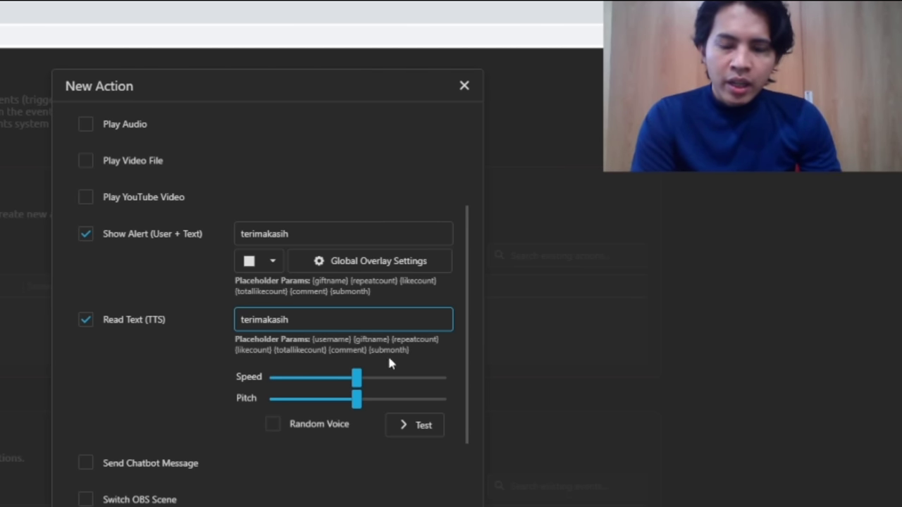
pyautogui.moveTo(410, 350); pyautogui.dragTo(403, 369)
pyautogui.click(348, 354)
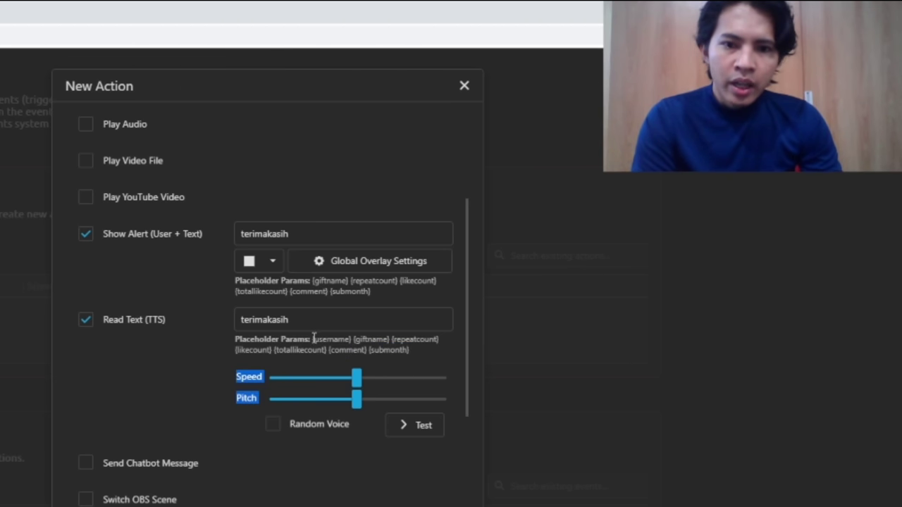
pyautogui.moveTo(313, 338); pyautogui.dragTo(352, 339)
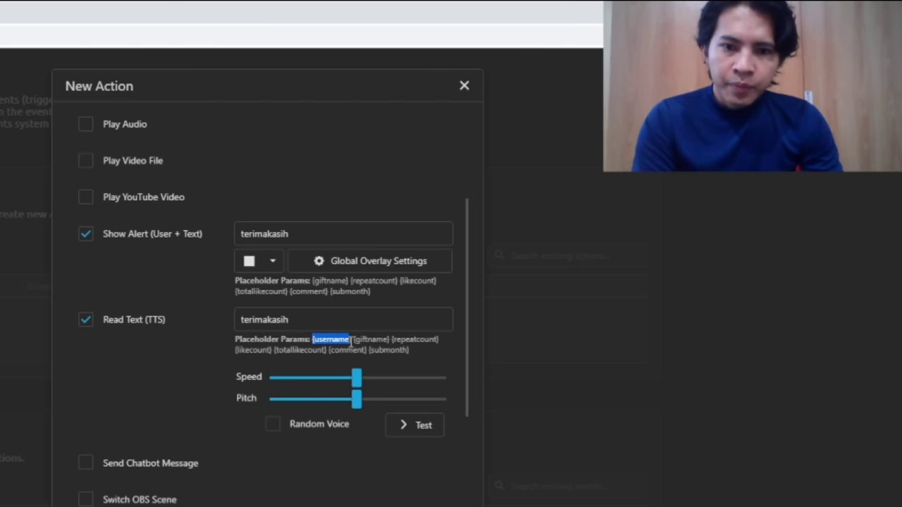
pyautogui.moveTo(351, 339); pyautogui.dragTo(315, 340)
pyautogui.hotkey('ctrl', 'c')
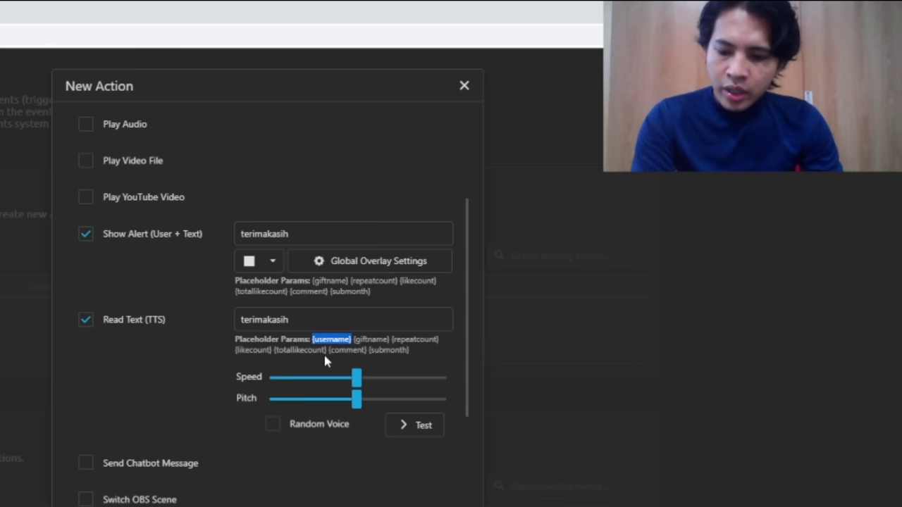
pyautogui.click(318, 322)
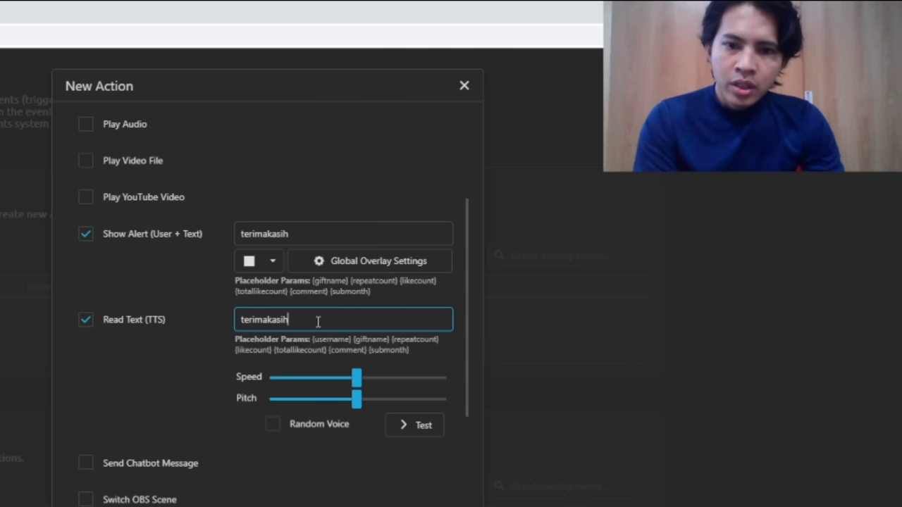
pyautogui.hotkey('ctrl', 'v')
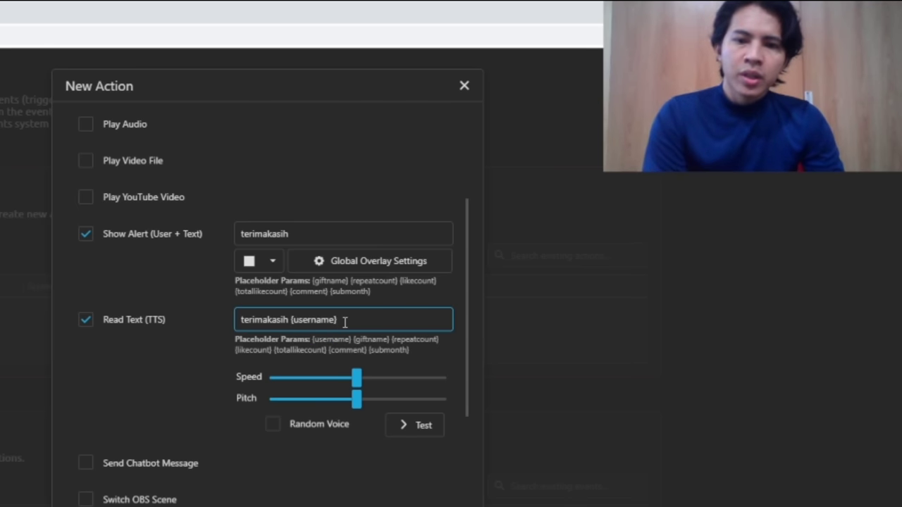
pyautogui.write('st')
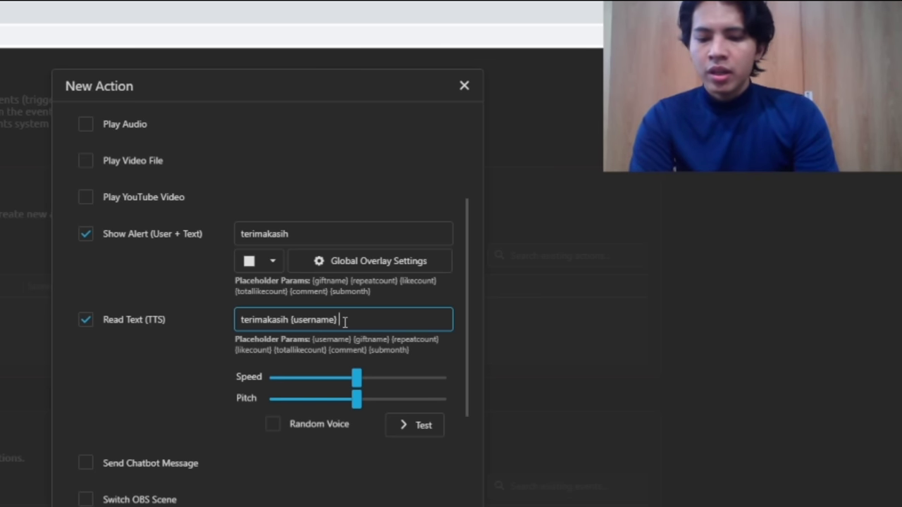
pyautogui.write('dah tap')
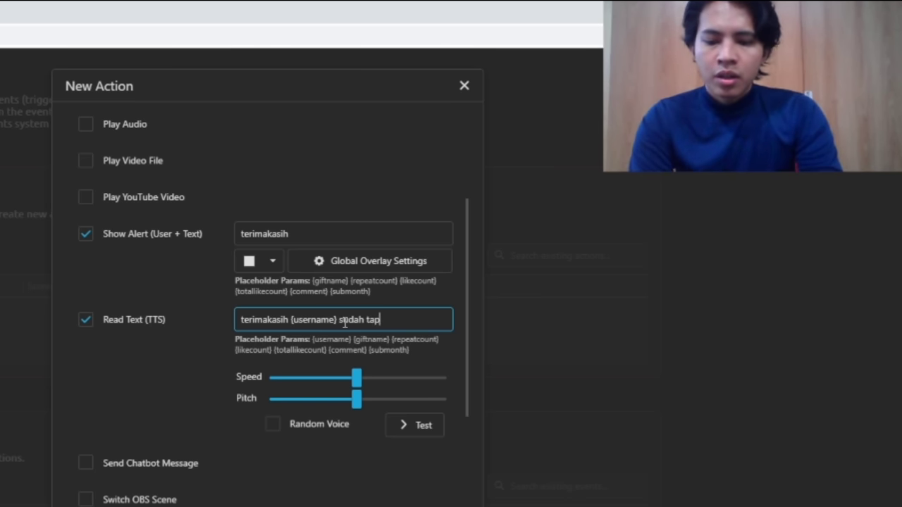
pyautogui.write(' tap')
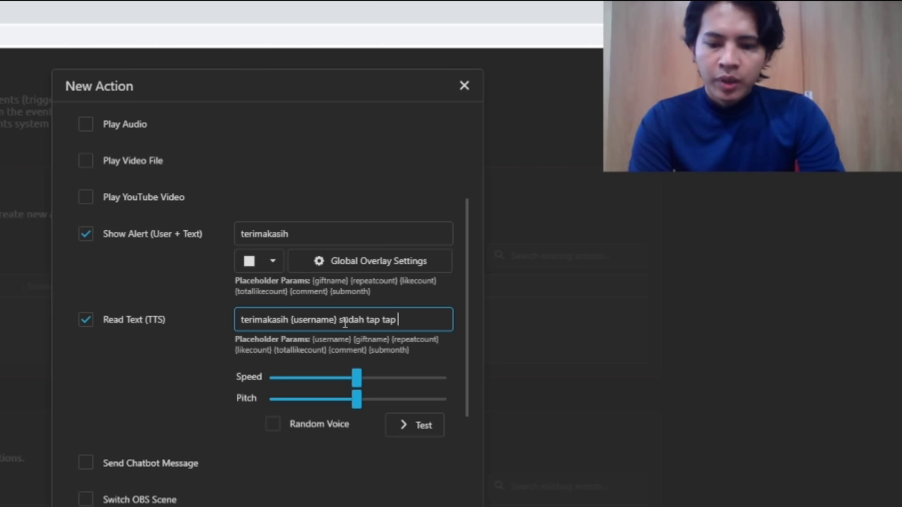
pyautogui.write(' layar')
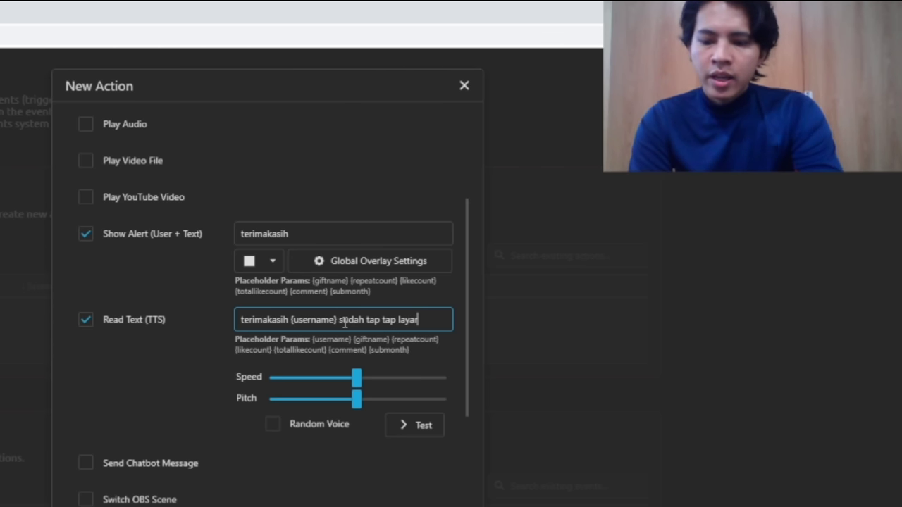
pyautogui.write(' di live')
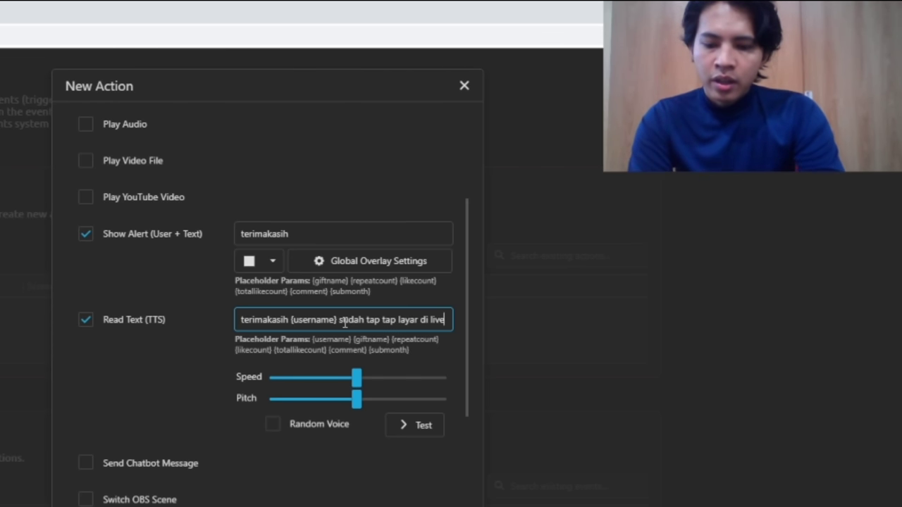
pyautogui.write(' aku')
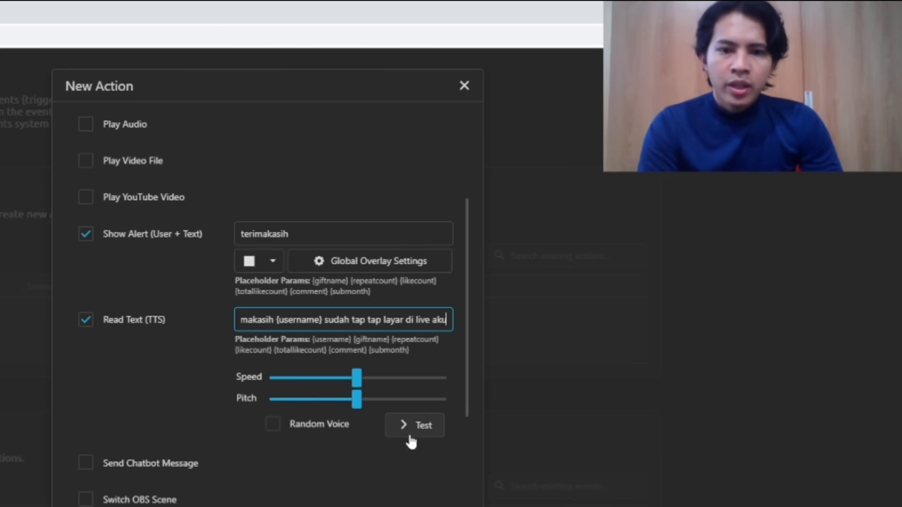
pyautogui.click(413, 427)
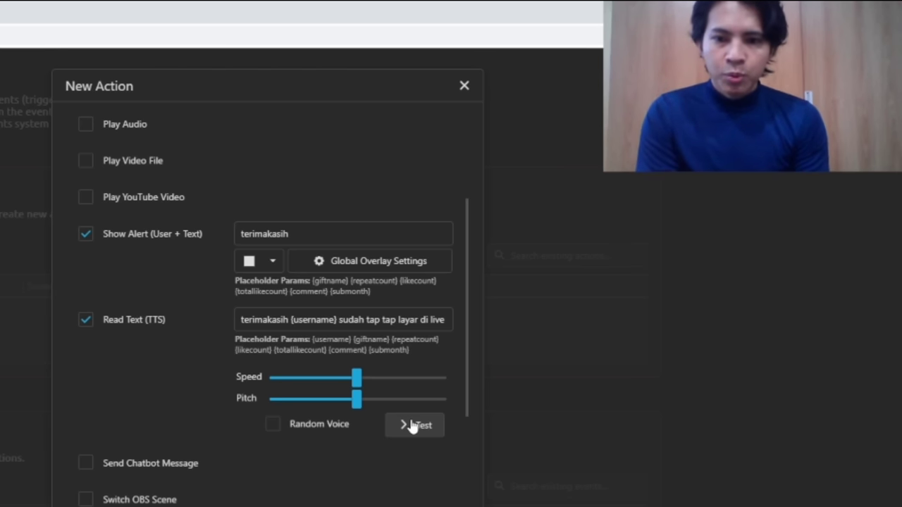
pyautogui.scroll(-5, 414, 426)
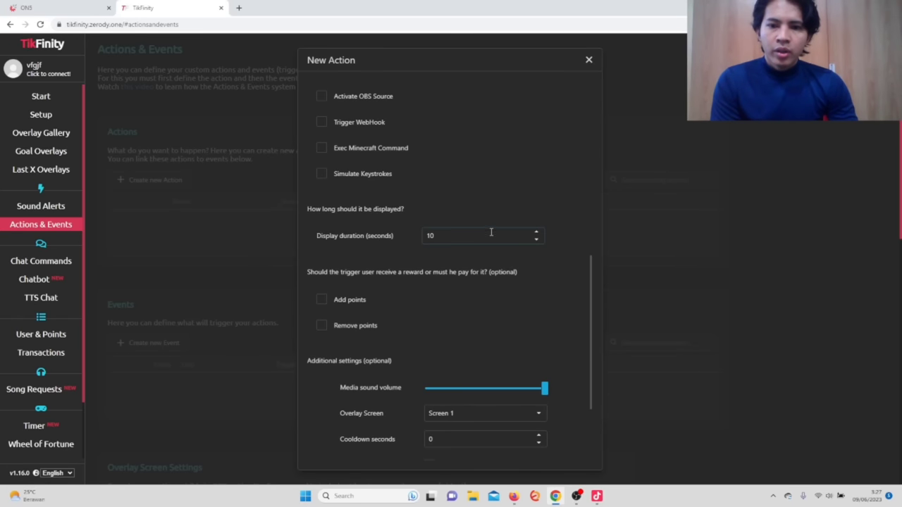
# Set the action's Display duration to 1000 seconds.
pyautogui.scroll(2, 507, 247)
pyautogui.scroll(-1, 499, 214)
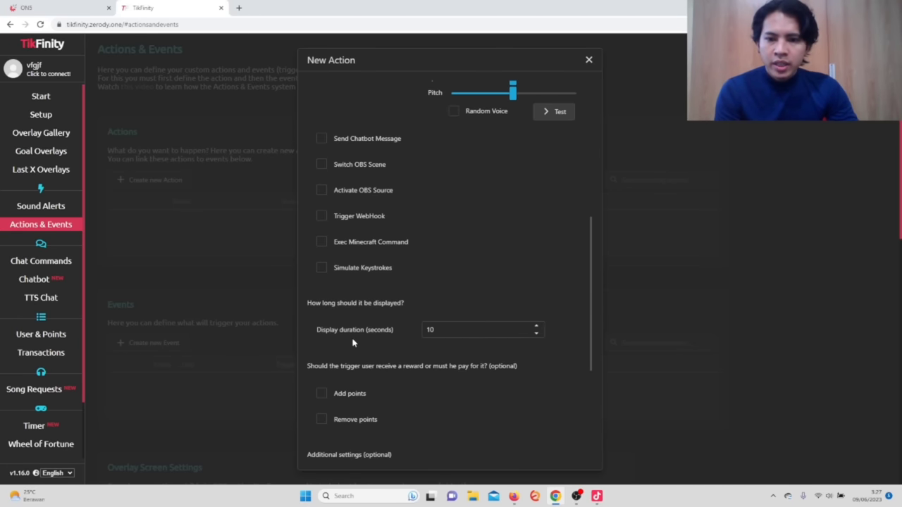
pyautogui.click(462, 331)
pyautogui.write('000000')
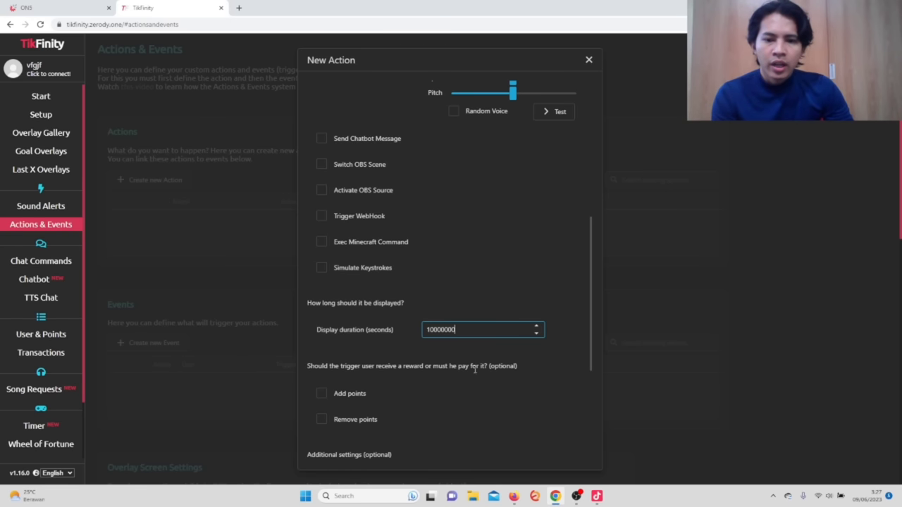
pyautogui.click(482, 398)
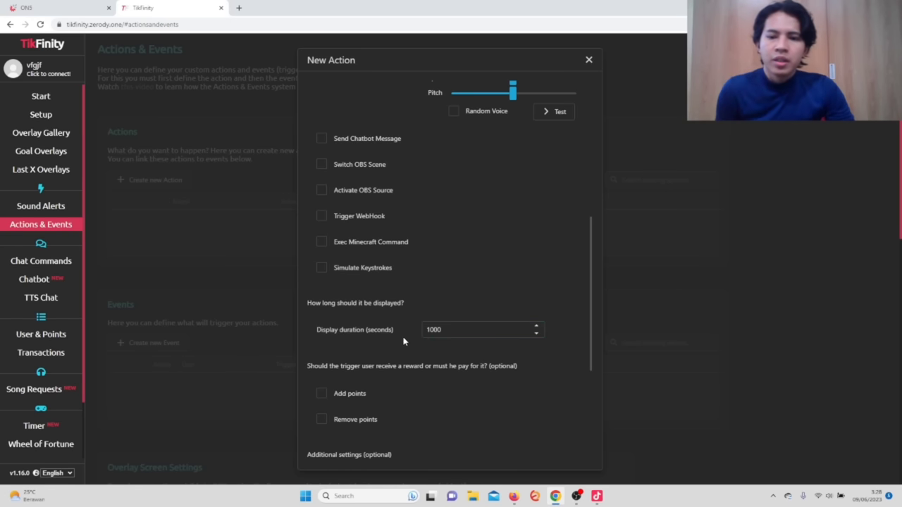
pyautogui.doubleClick(451, 328)
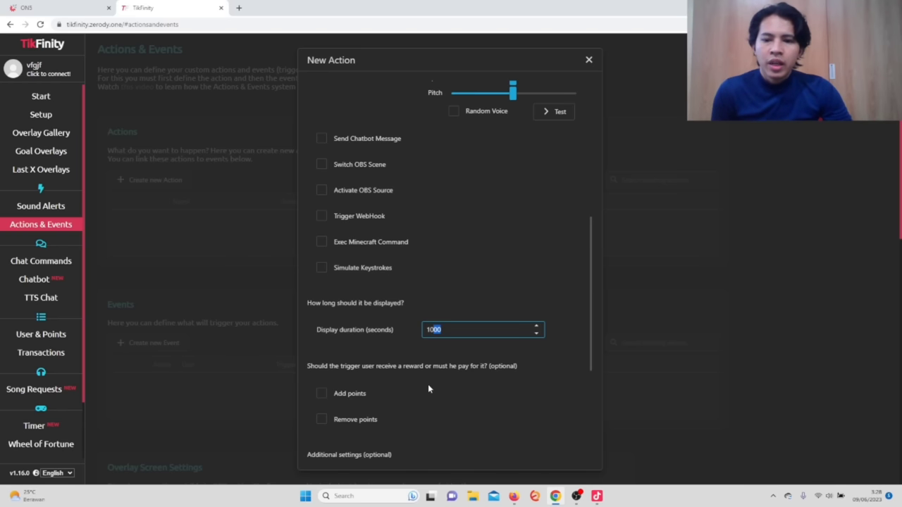
pyautogui.click(465, 401)
pyautogui.scroll(-3, 465, 401)
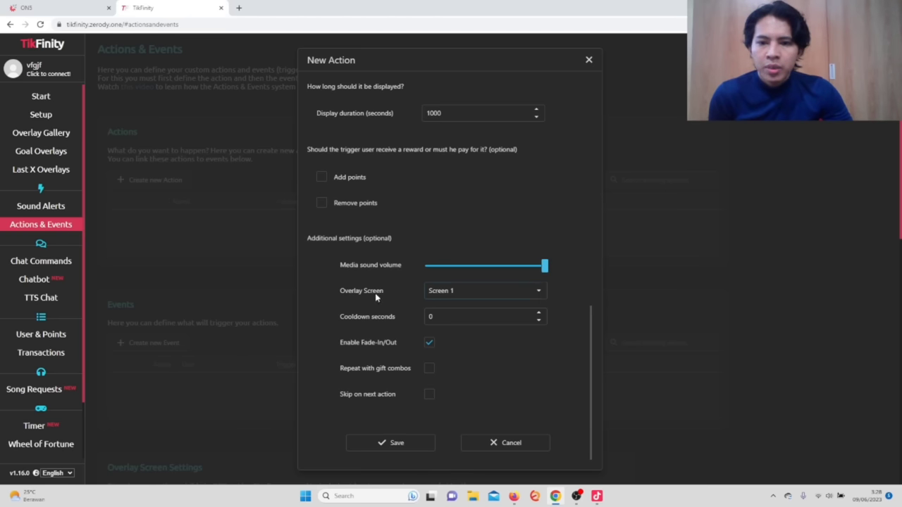
# Keep Screen 1, tick Repeat with gift combos and Skip on next action, then save.
pyautogui.click(538, 294)
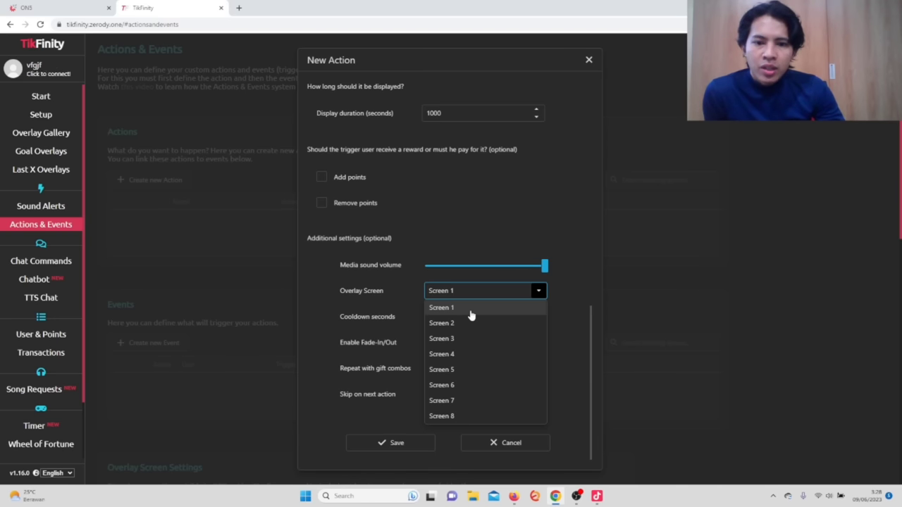
pyautogui.click(471, 310)
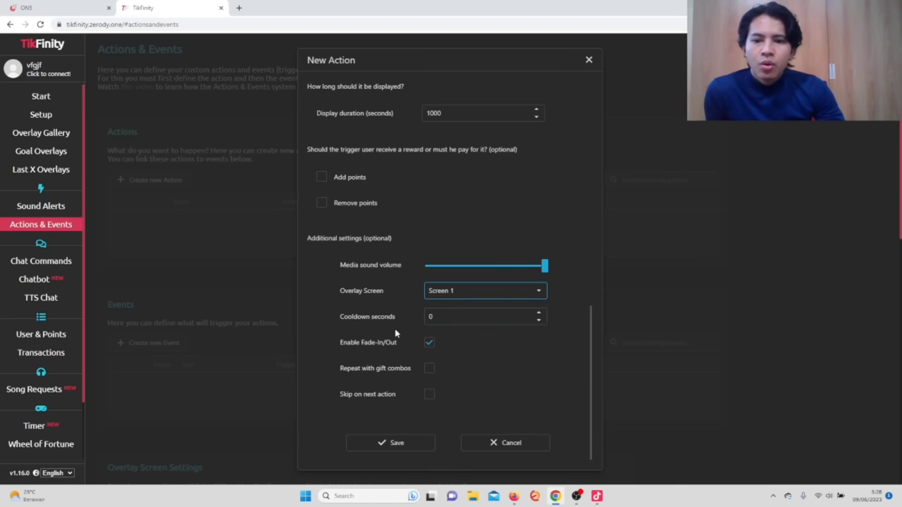
pyautogui.click(427, 369)
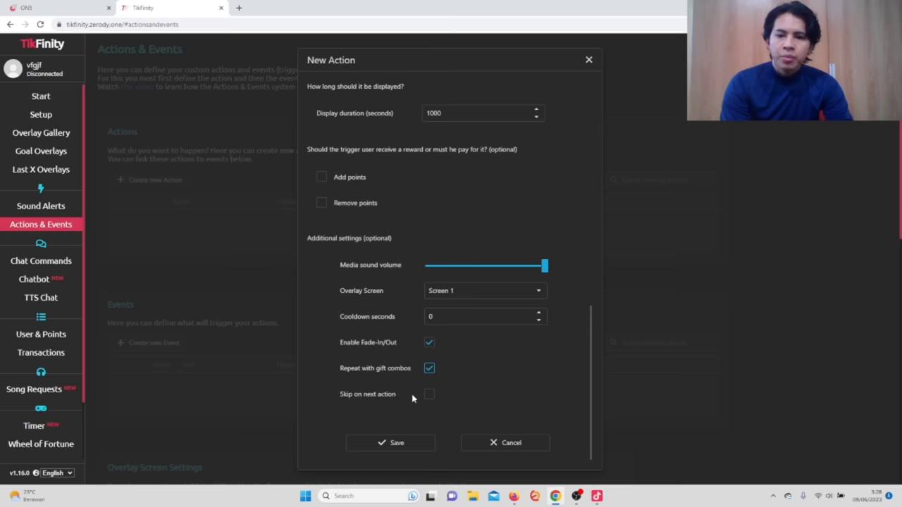
pyautogui.click(425, 398)
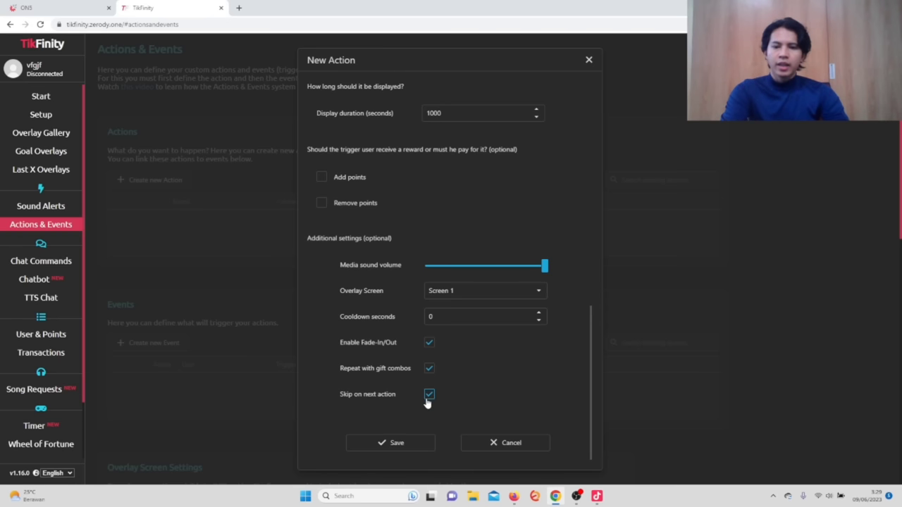
pyautogui.click(398, 444)
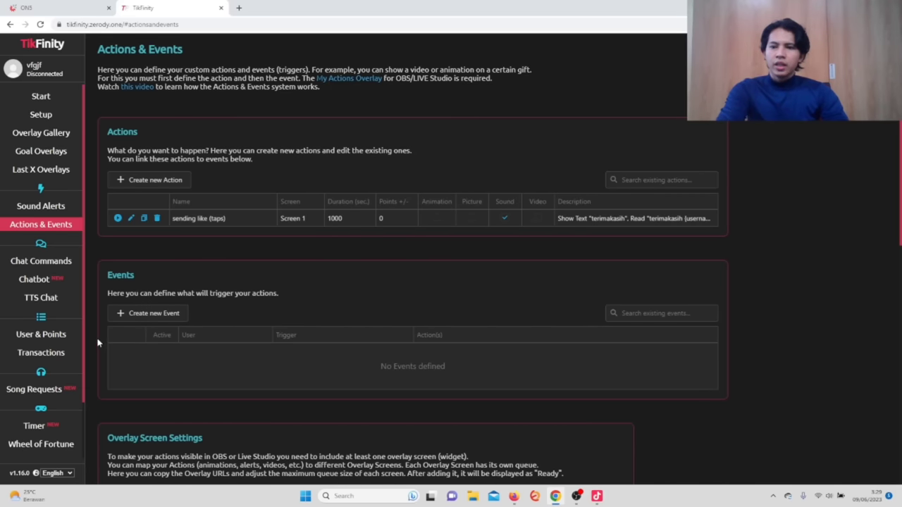
# Start a new event triggered by Sending likes (taps) with minimum 5 likes.
pyautogui.click(151, 315)
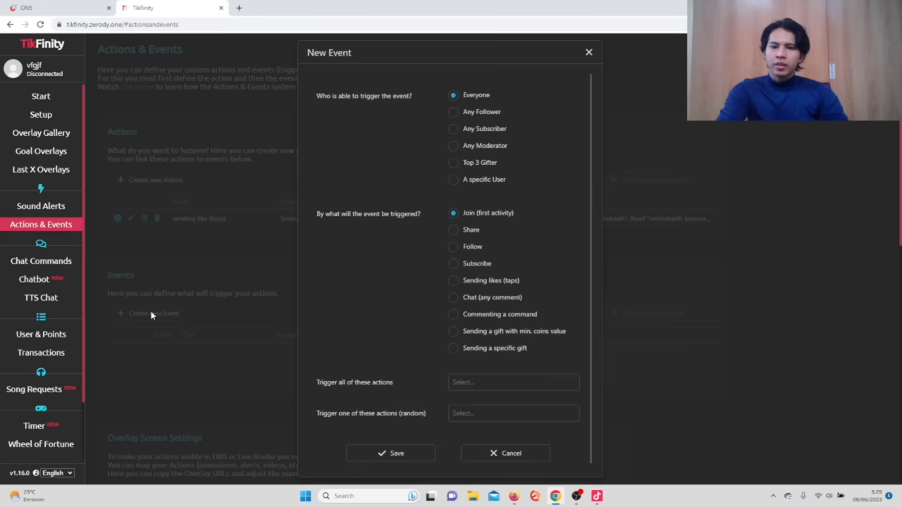
pyautogui.click(458, 283)
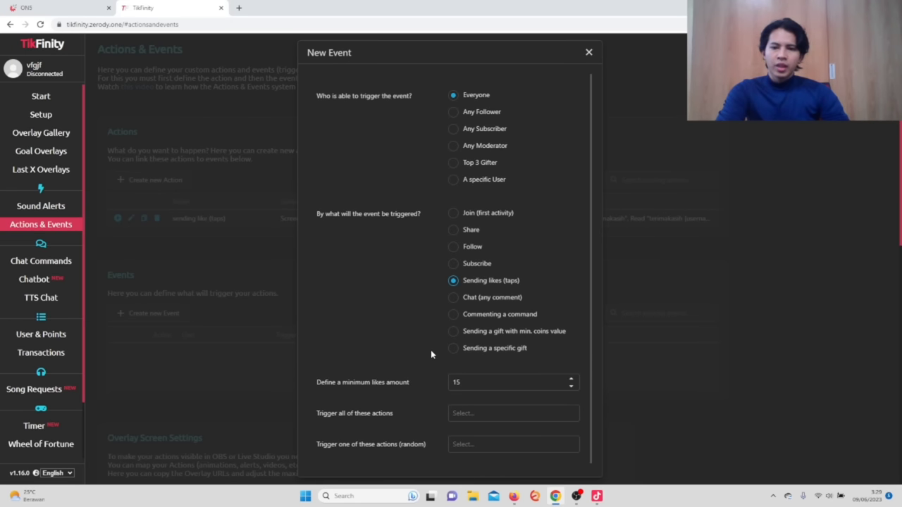
pyautogui.click(502, 383)
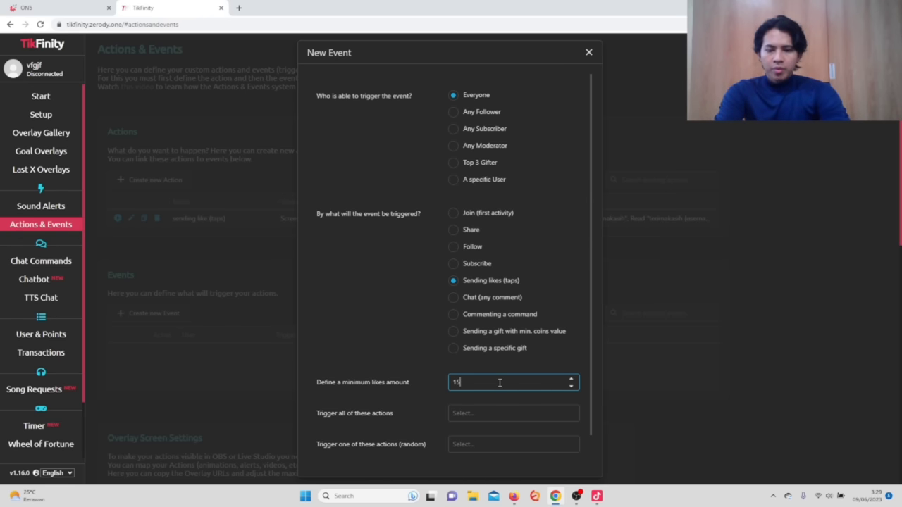
pyautogui.doubleClick(499, 382)
pyautogui.write('5')
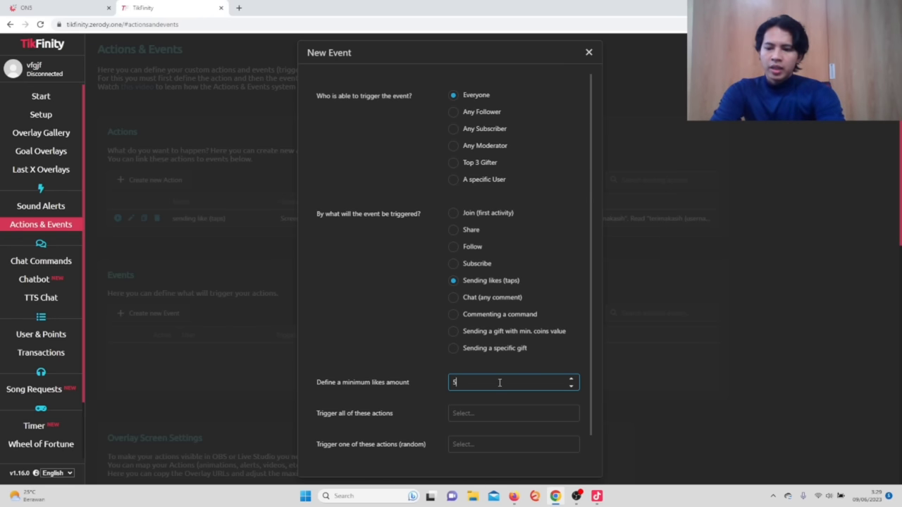
pyautogui.press('BackSpace')
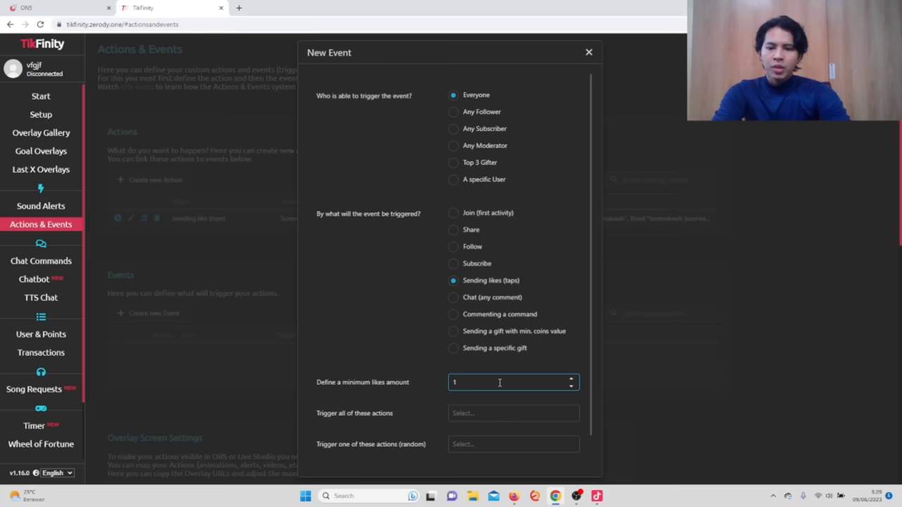
pyautogui.write('10')
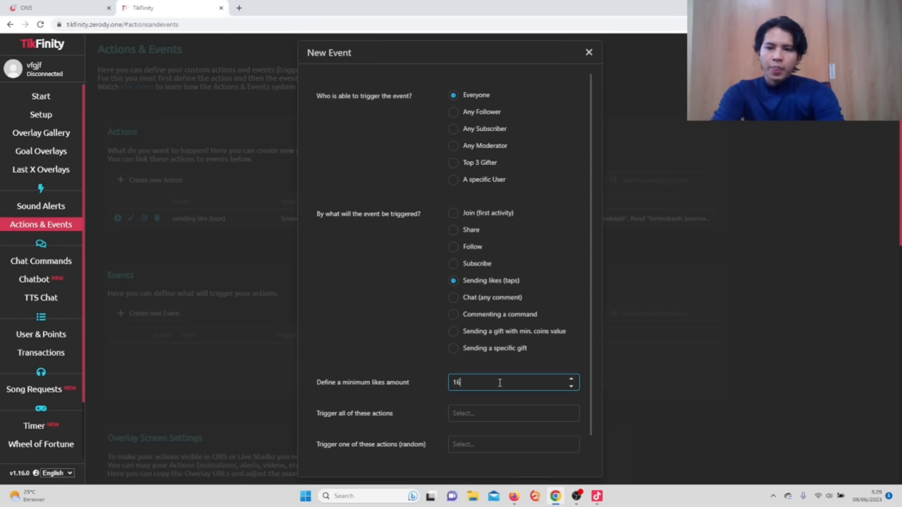
pyautogui.press('BackSpace')
pyautogui.press('BackSpace')
pyautogui.write('5')
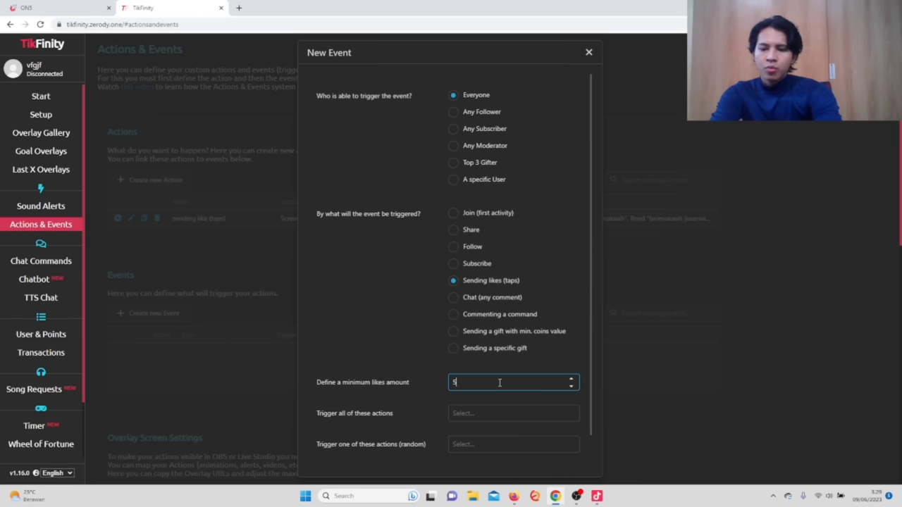
# Link 'sending like (taps)' as both the triggered and random action, then save the event.
pyautogui.click(478, 419)
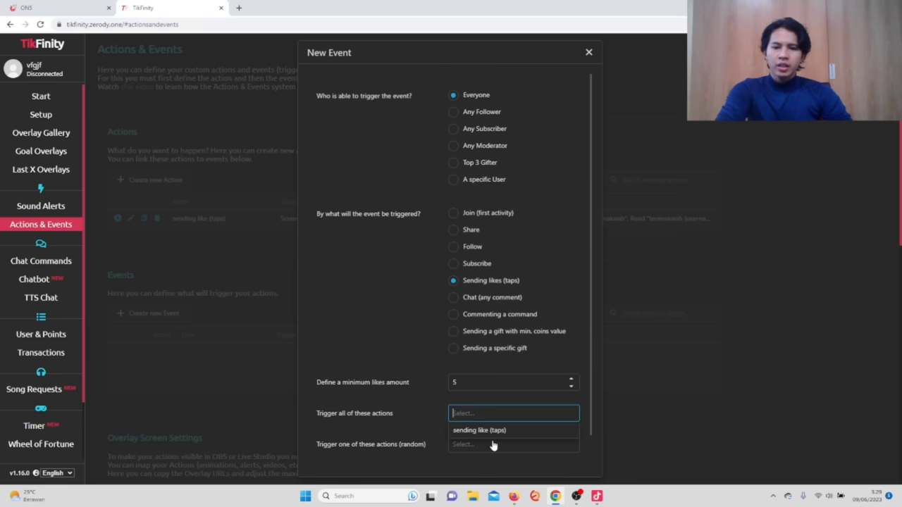
pyautogui.click(497, 430)
pyautogui.click(476, 444)
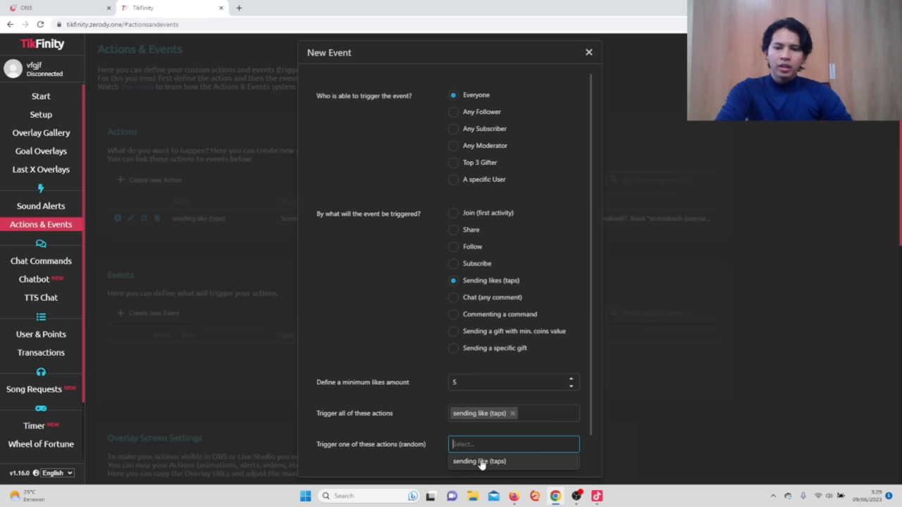
pyautogui.scroll(-1, 480, 402)
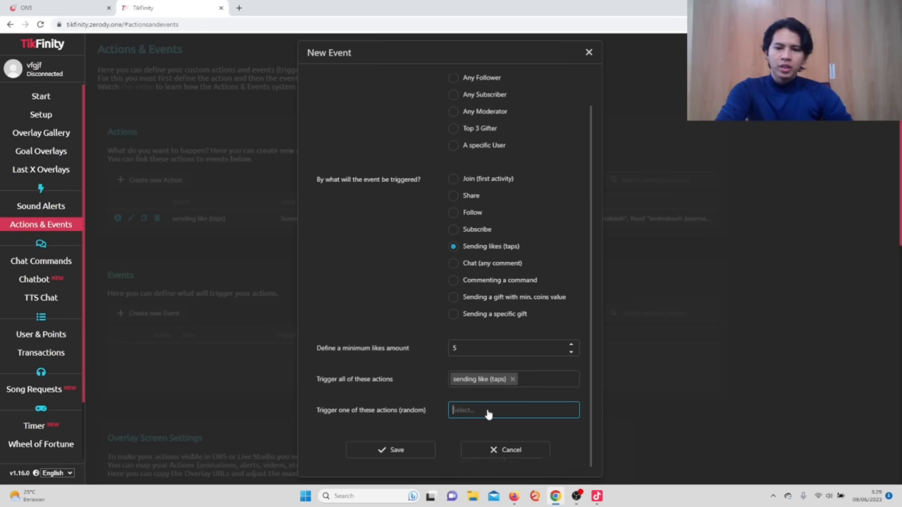
pyautogui.click(487, 414)
pyautogui.click(493, 427)
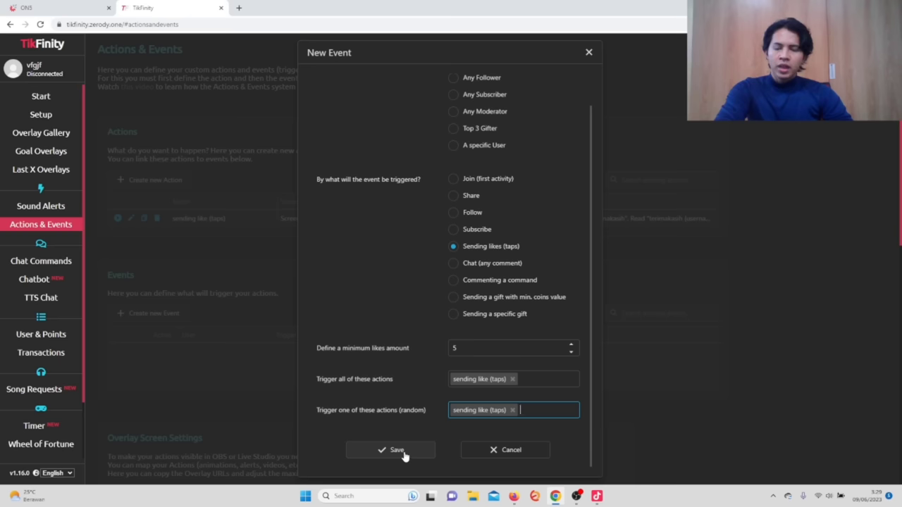
pyautogui.click(397, 451)
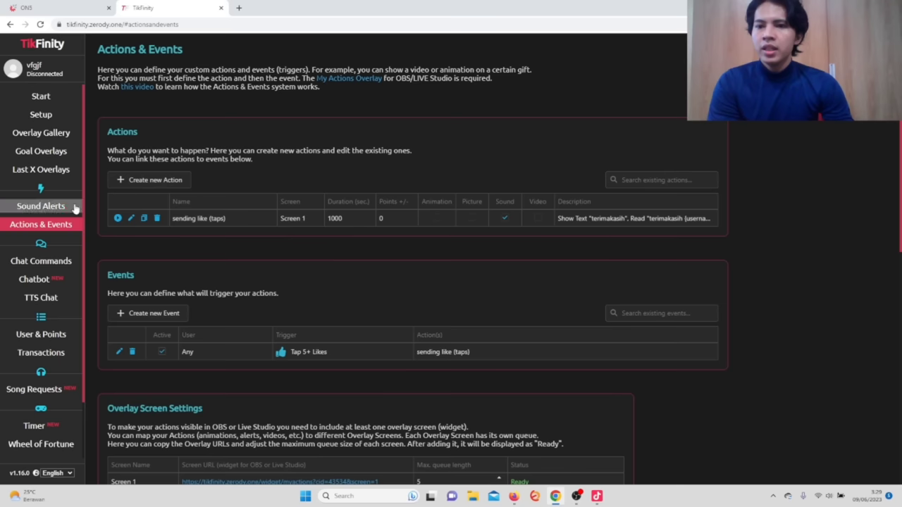
# Scroll the Overlay Gallery down to the My Actions overlay.
pyautogui.click(47, 134)
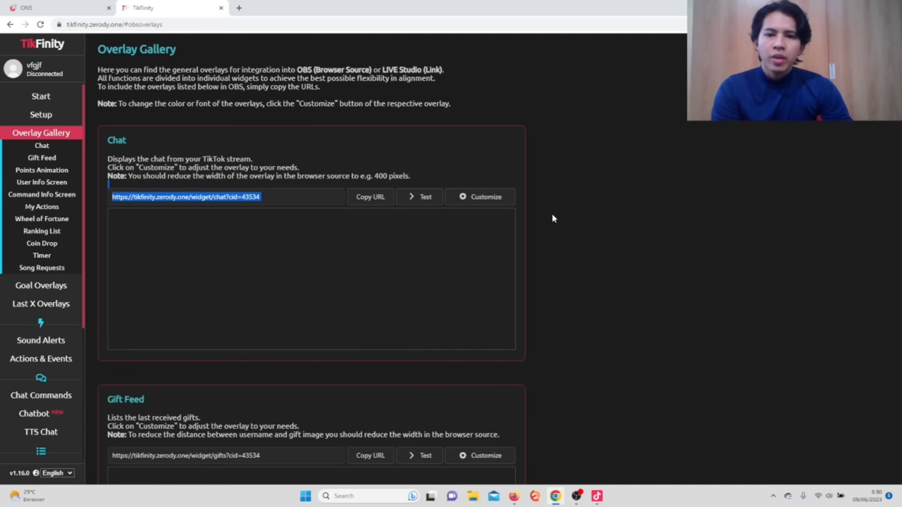
pyautogui.scroll(-6, 553, 217)
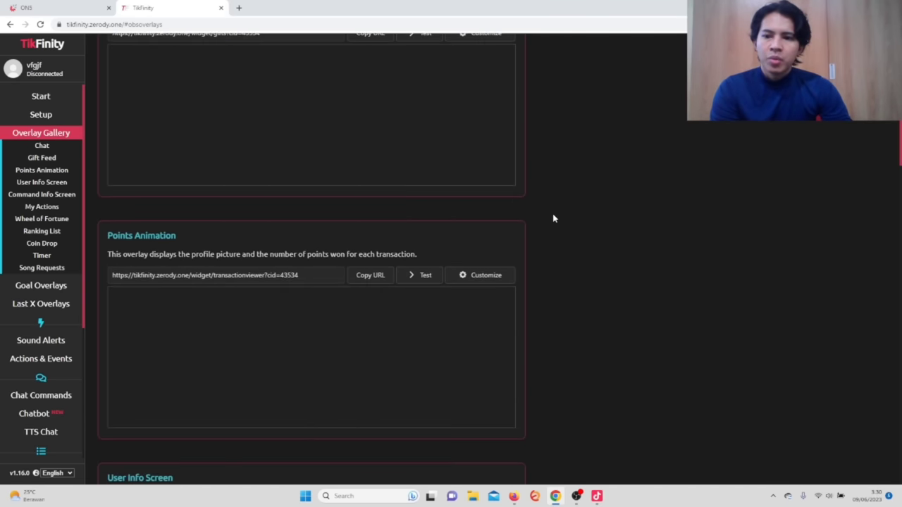
pyautogui.scroll(-6, 553, 218)
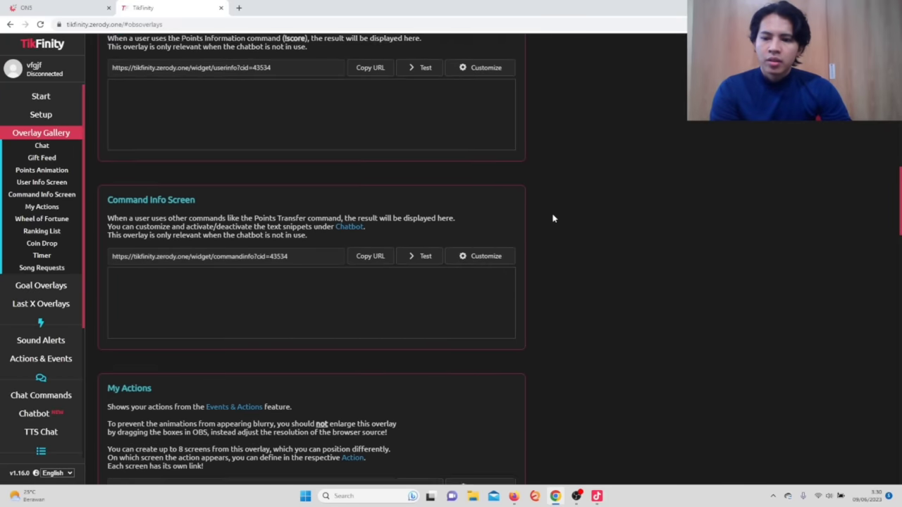
pyautogui.scroll(-3, 553, 218)
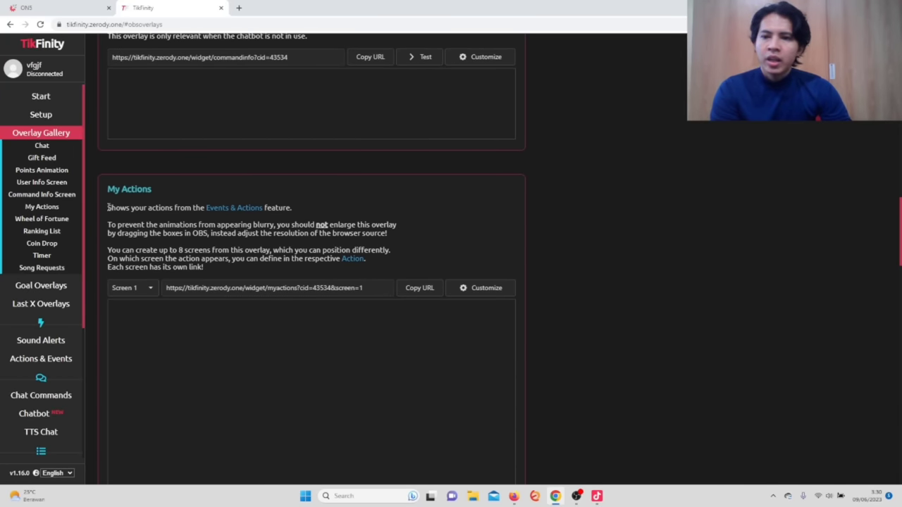
pyautogui.moveTo(107, 191); pyautogui.dragTo(170, 195)
pyautogui.scroll(1, 182, 199)
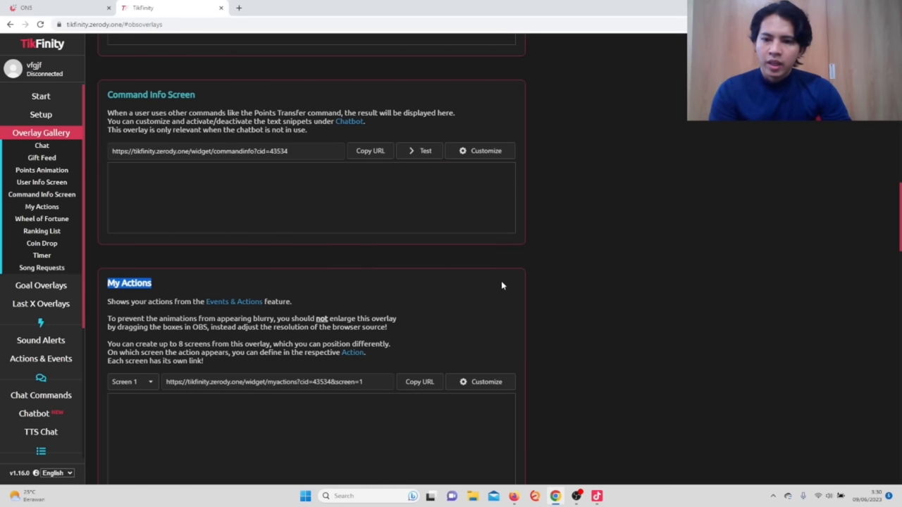
pyautogui.hotkey('ctrl', '+')
pyautogui.hotkey('ctrl', '+')
pyautogui.hotkey('ctrl', '+')
pyautogui.hotkey('ctrl', '+')
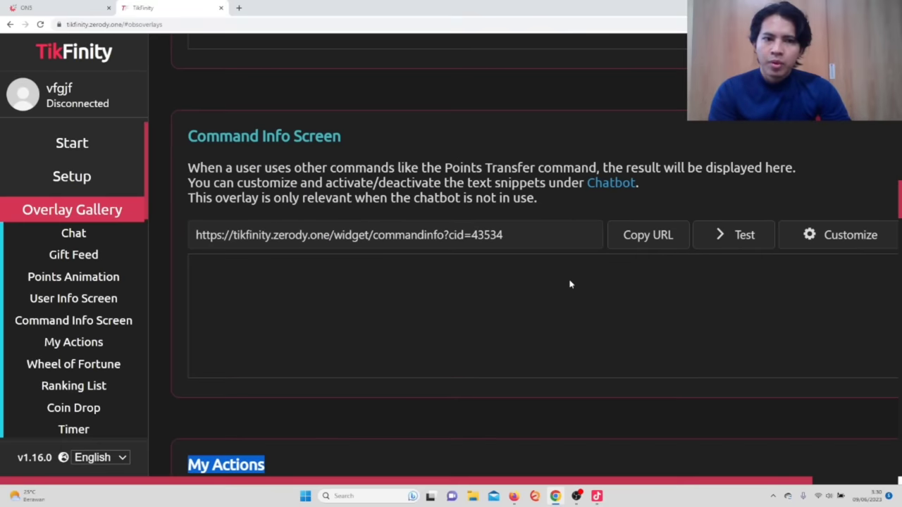
pyautogui.scroll(-2, 564, 284)
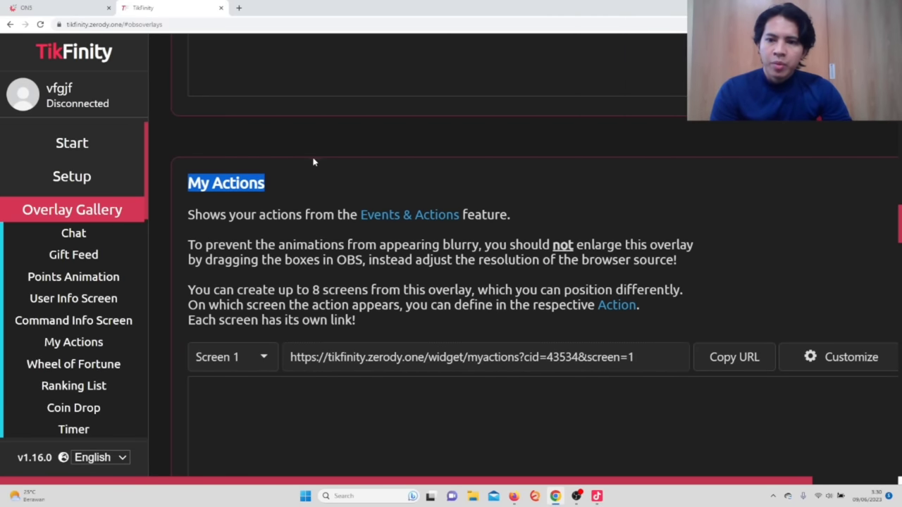
pyautogui.click(299, 181)
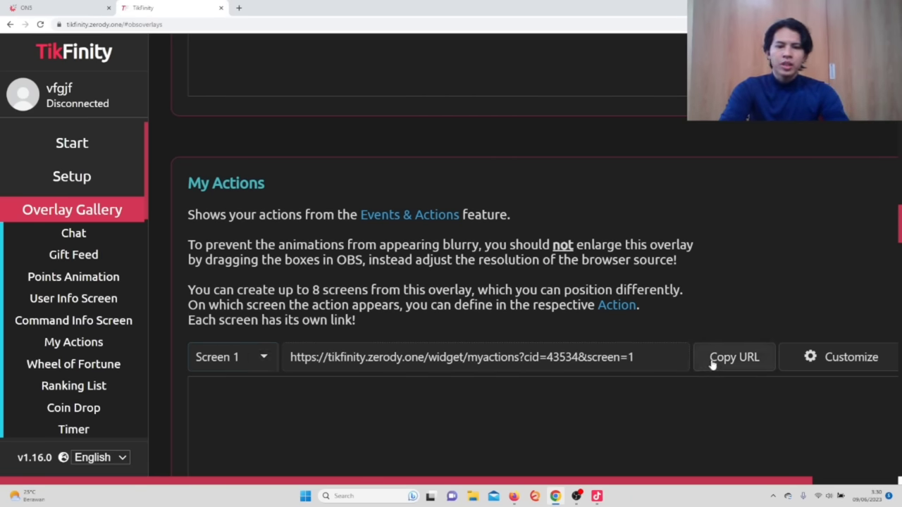
# Copy the My Actions overlay URL and show its Screen 1 option.
pyautogui.click(740, 360)
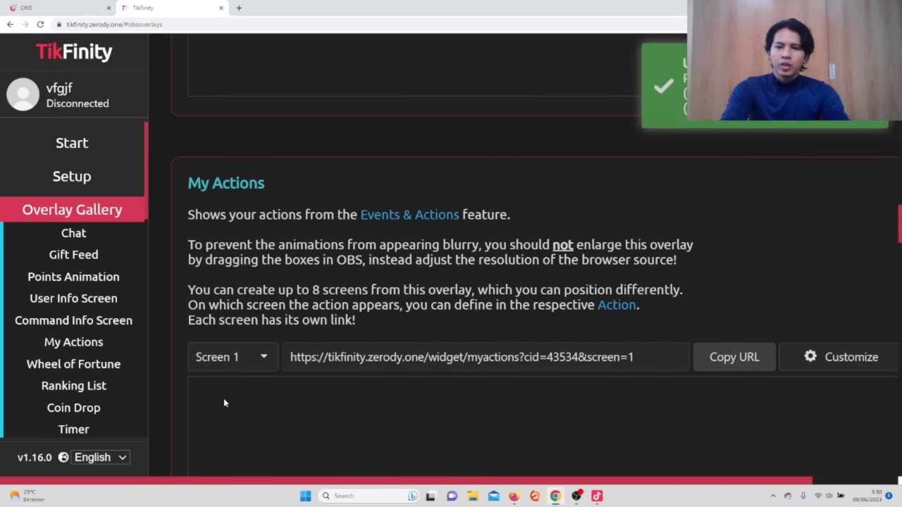
pyautogui.scroll(-2, 266, 356)
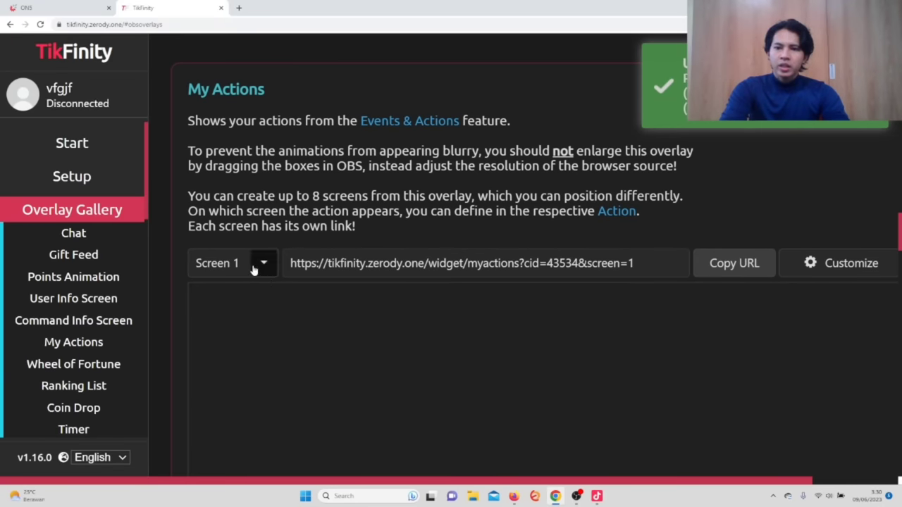
pyautogui.click(256, 265)
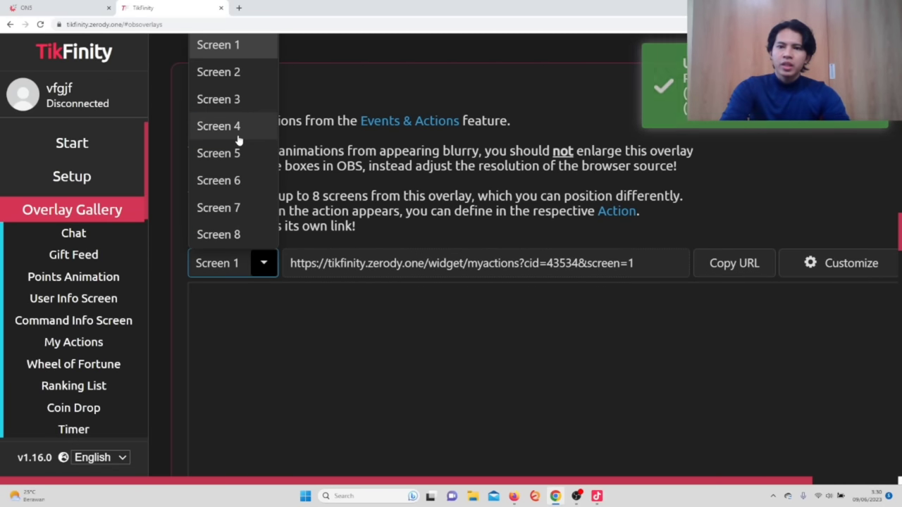
pyautogui.scroll(2, 296, 161)
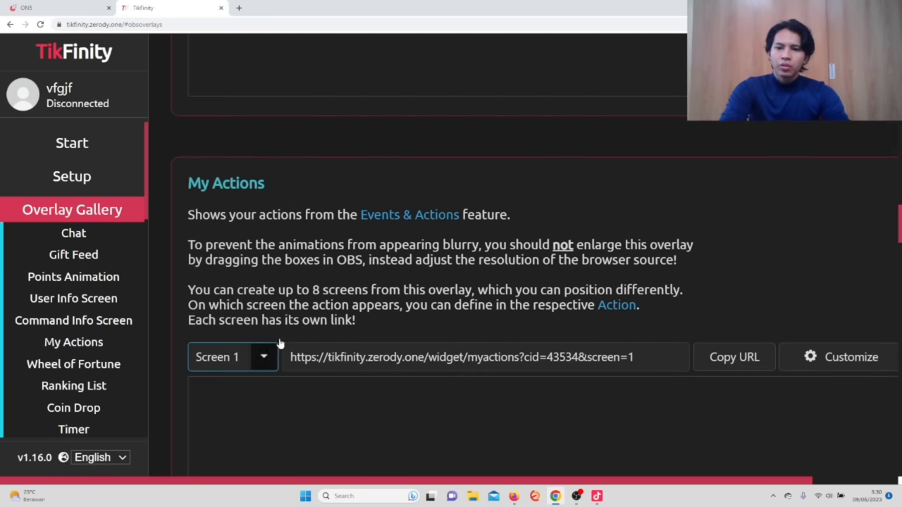
pyautogui.hotkey('ctrl', '-')
pyautogui.hotkey('ctrl', '-')
pyautogui.click(189, 291)
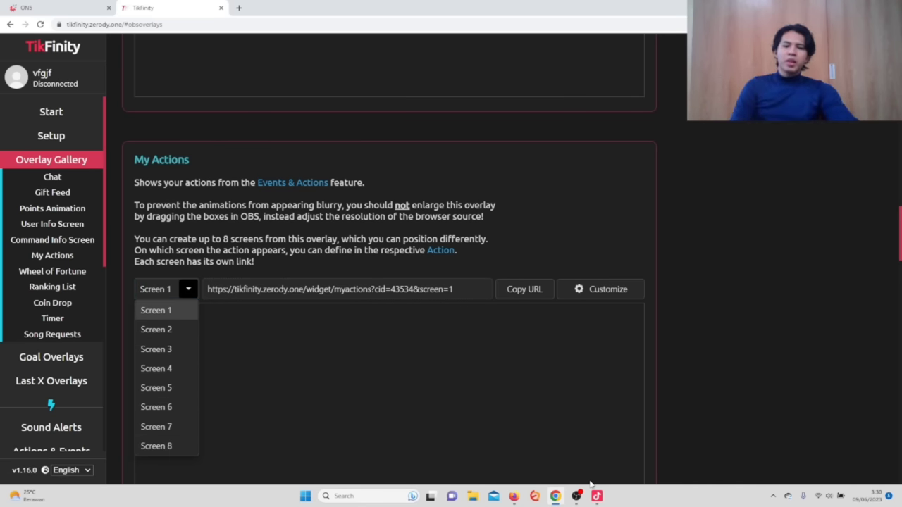
pyautogui.moveTo(578, 498)
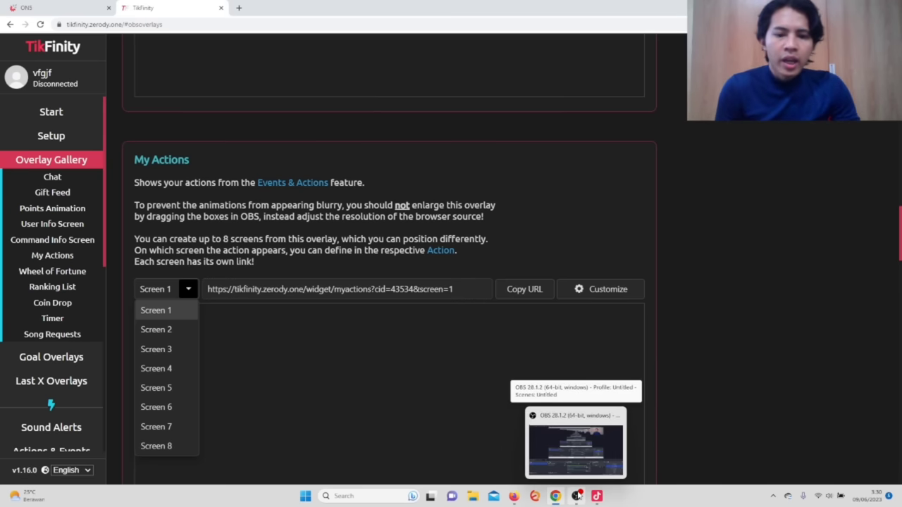
# Delete the old share, gift and like sources from the LIVE Studio scene.
pyautogui.click(597, 497)
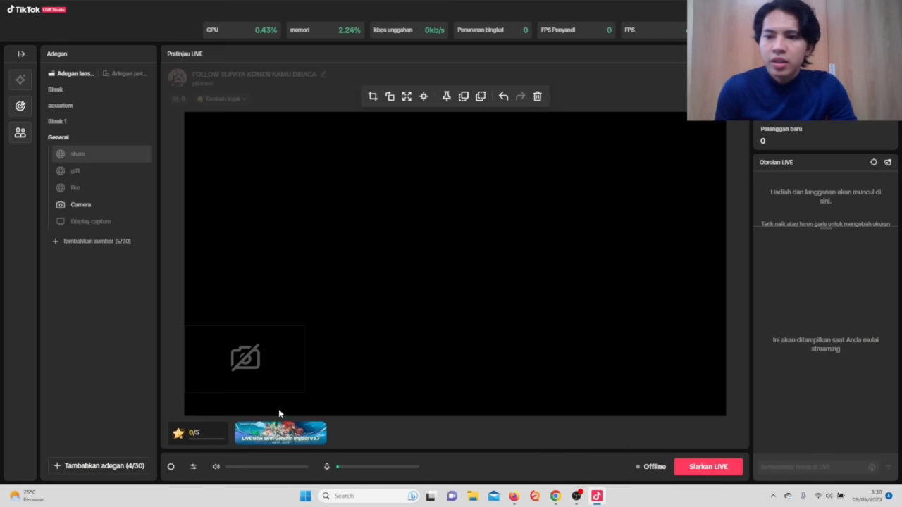
pyautogui.press('Delete')
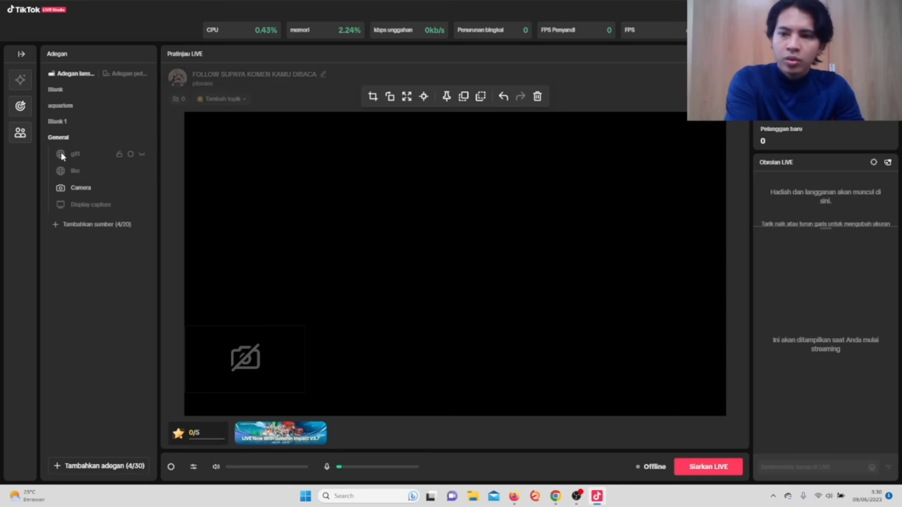
pyautogui.click(76, 156)
pyautogui.press('Delete')
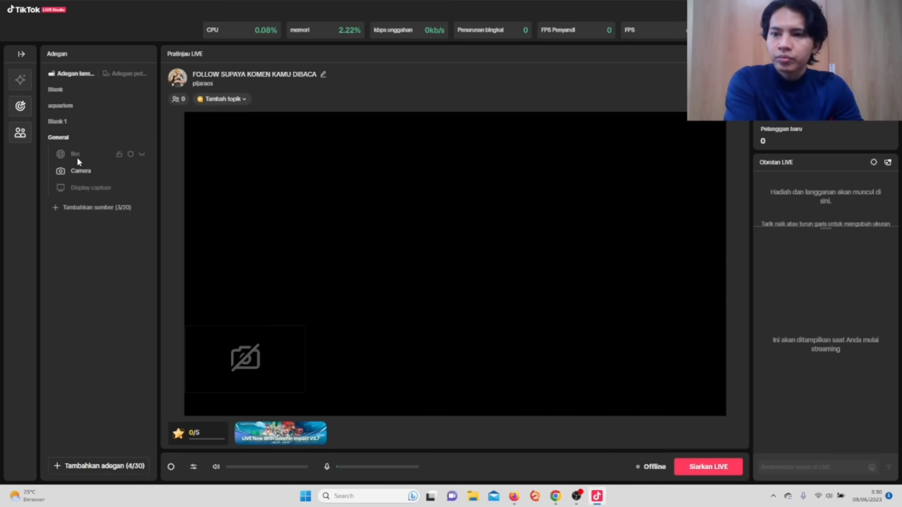
pyautogui.click(76, 157)
pyautogui.press('Delete')
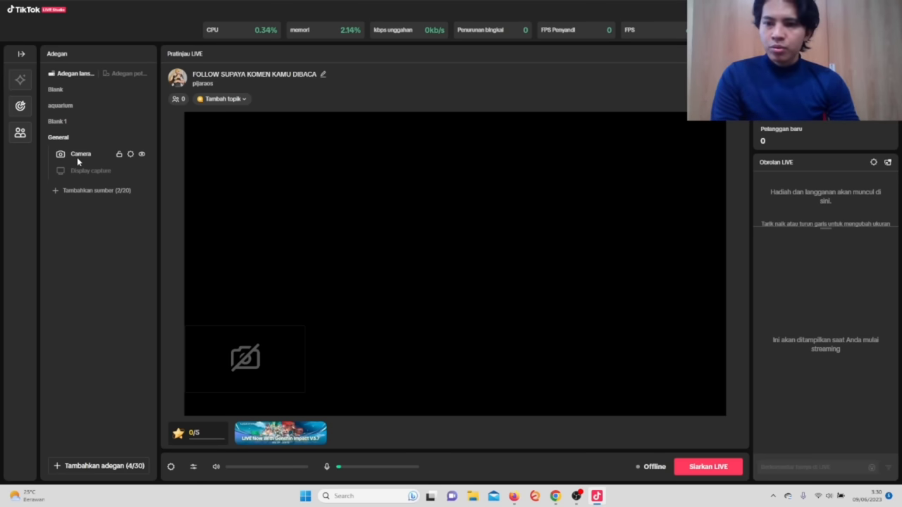
# Add a new web link source to the scene.
pyautogui.click(99, 192)
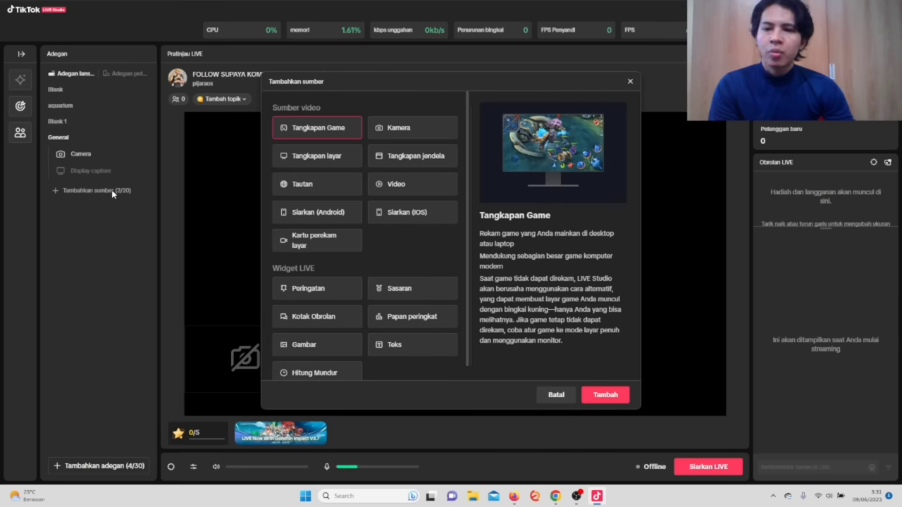
pyautogui.click(305, 188)
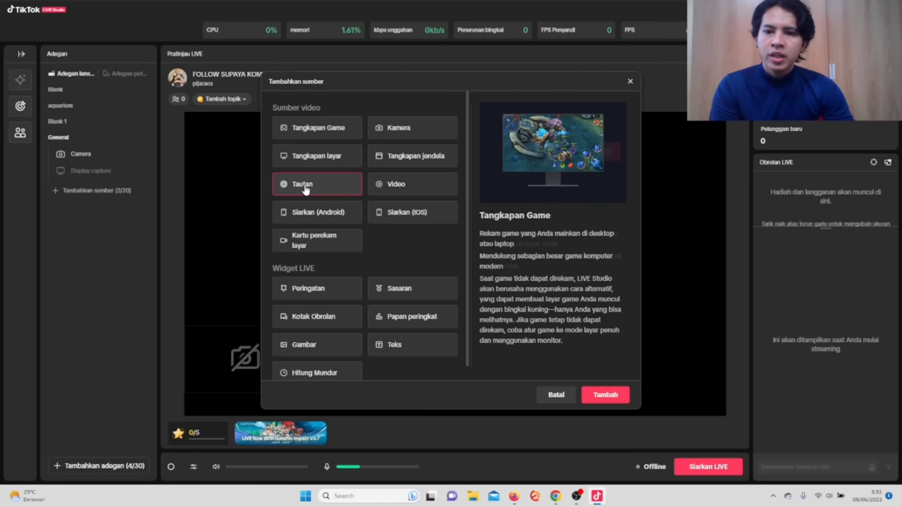
pyautogui.click(606, 395)
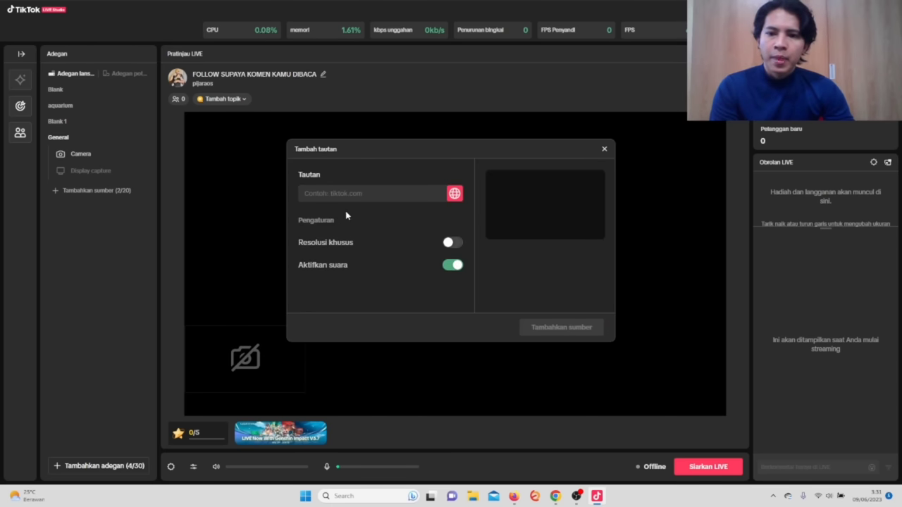
# Copy the My Actions overlay URL in TikFinity and return to the Tambah tautan dialog.
pyautogui.moveTo(555, 498)
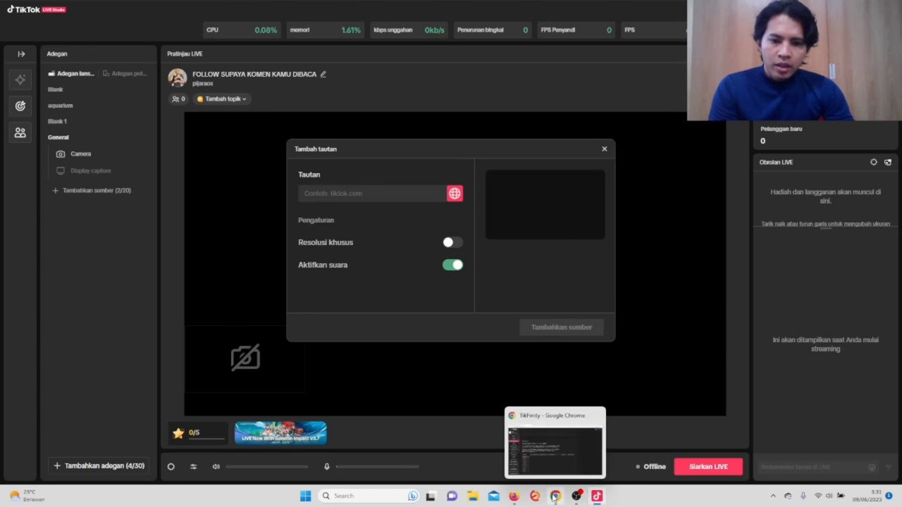
pyautogui.click(554, 458)
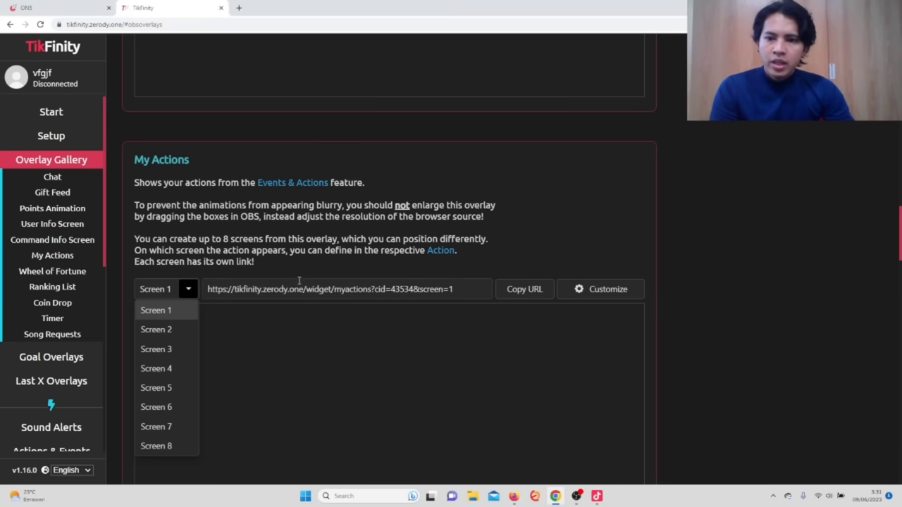
pyautogui.click(511, 299)
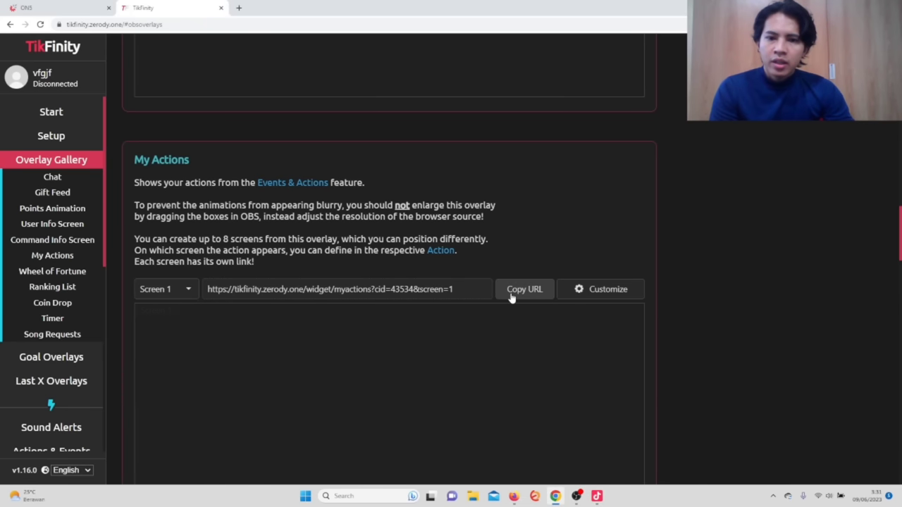
pyautogui.click(511, 299)
pyautogui.moveTo(597, 498)
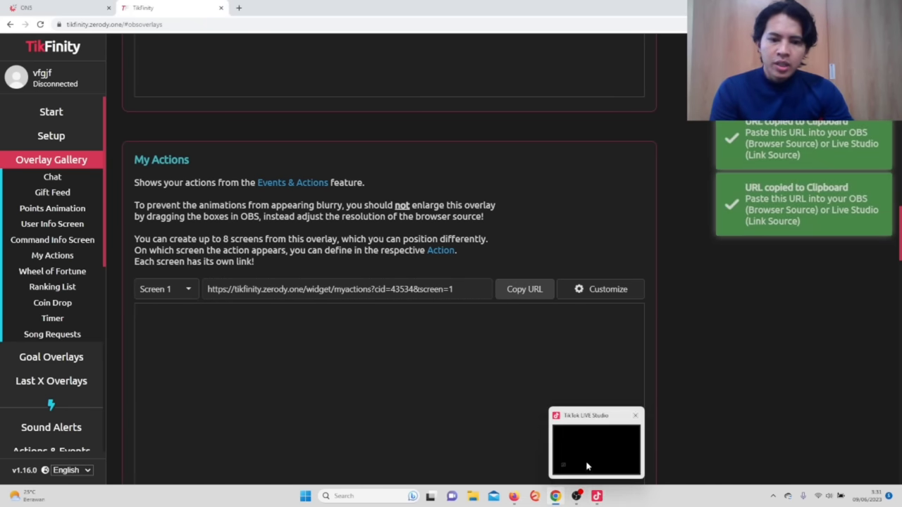
pyautogui.click(585, 462)
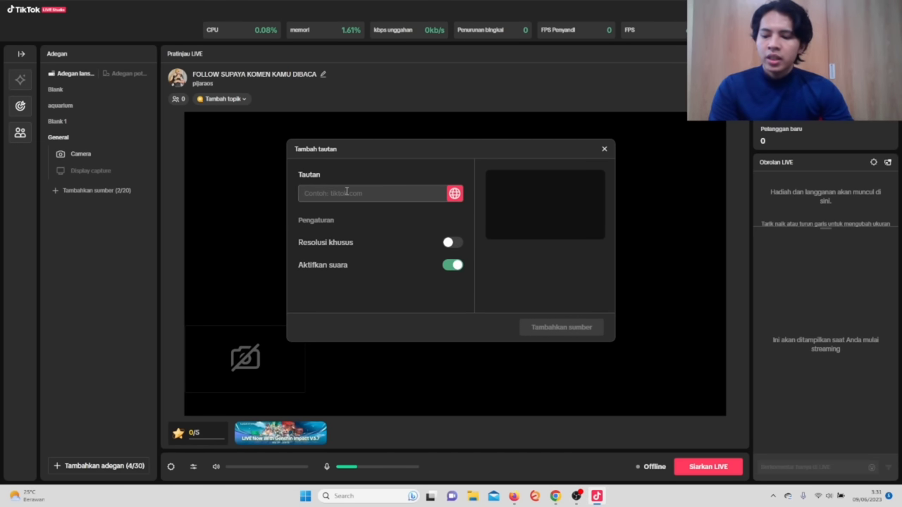
# Add the pasted My Actions overlay URL as a Tautan source with sound off, stretched to fill the preview.
pyautogui.click(346, 192)
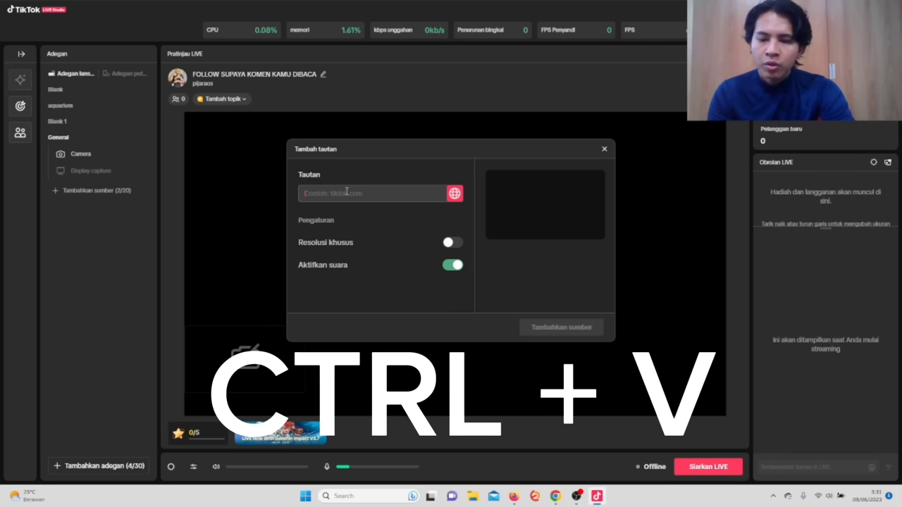
pyautogui.hotkey('ctrl', 'v')
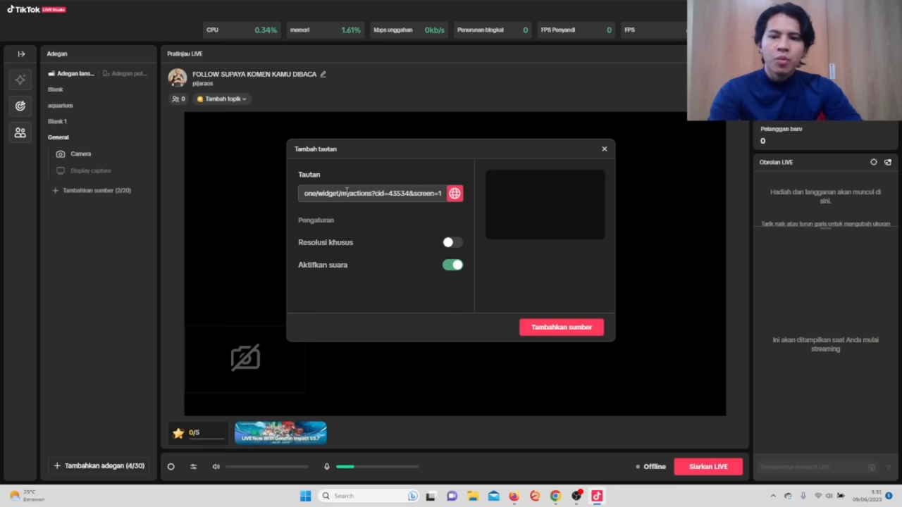
pyautogui.click(451, 267)
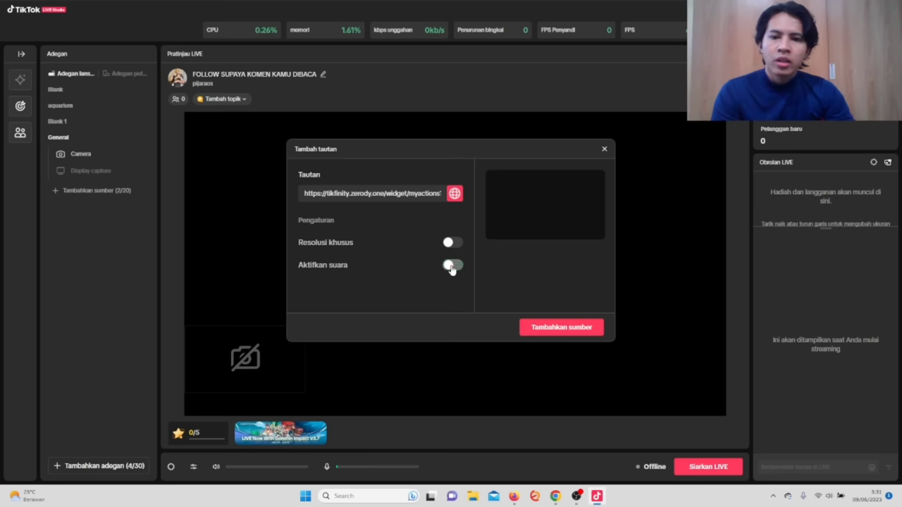
pyautogui.click(567, 327)
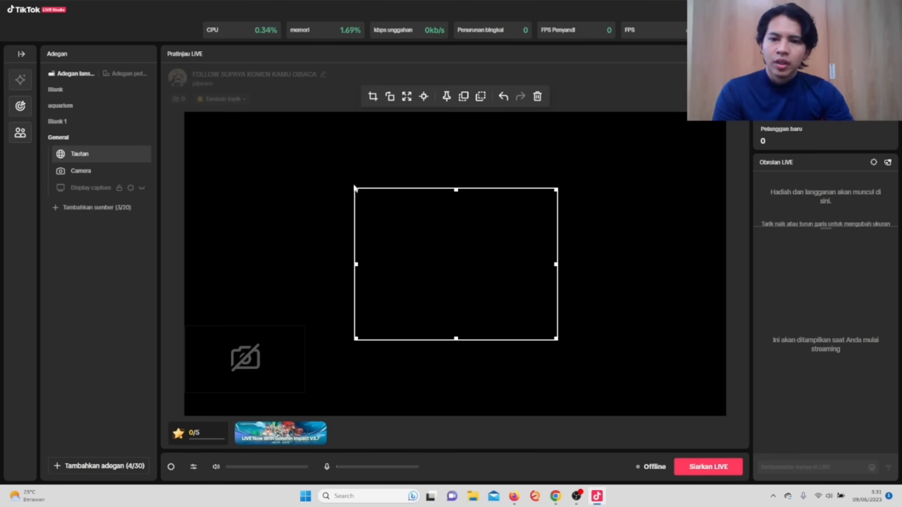
pyautogui.click(407, 96)
pyautogui.click(741, 296)
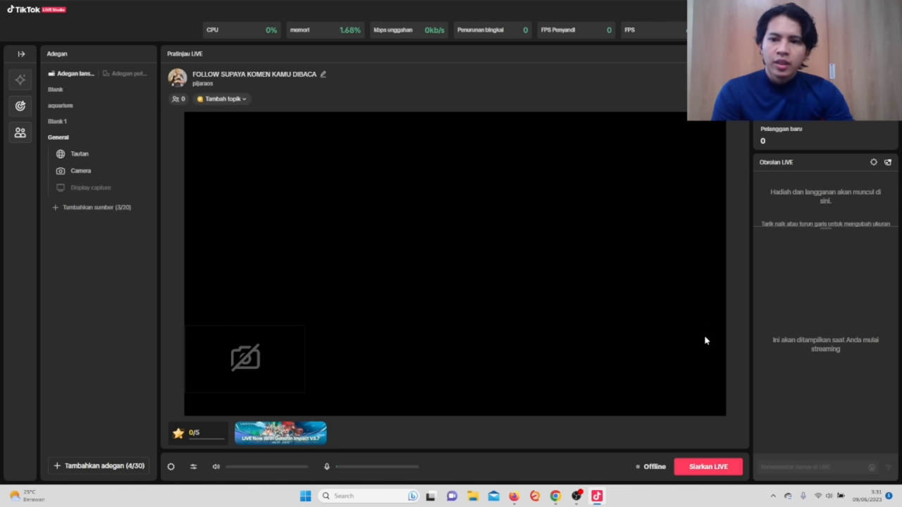
# Open the TikTok website in a new browser tab by searching 'tiktok'.
pyautogui.click(555, 496)
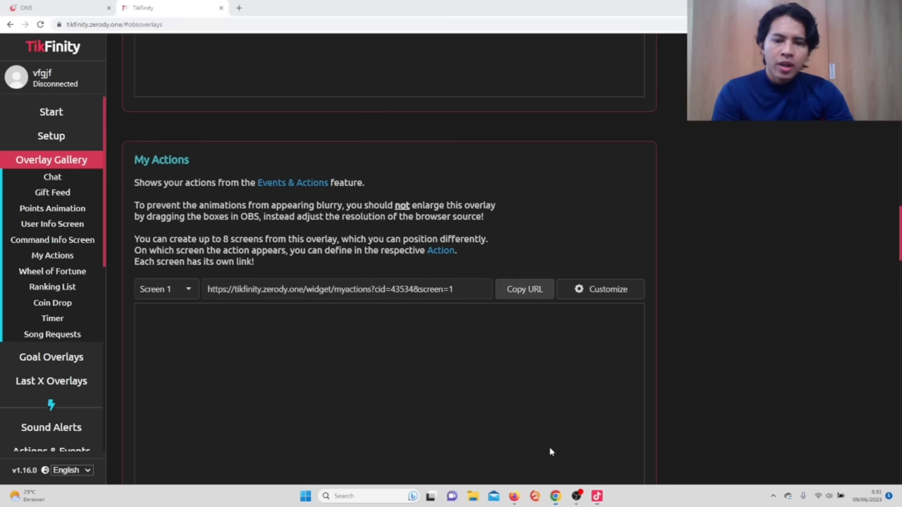
pyautogui.click(240, 9)
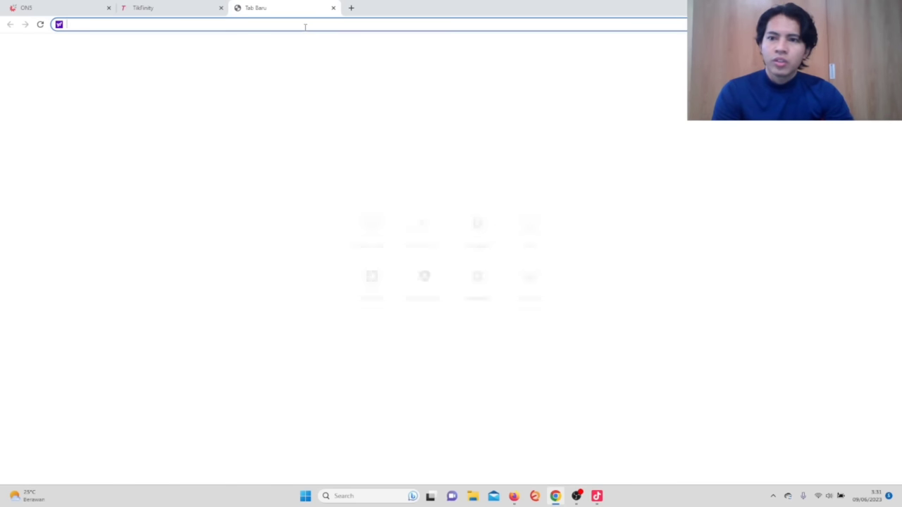
pyautogui.write('tiktok')
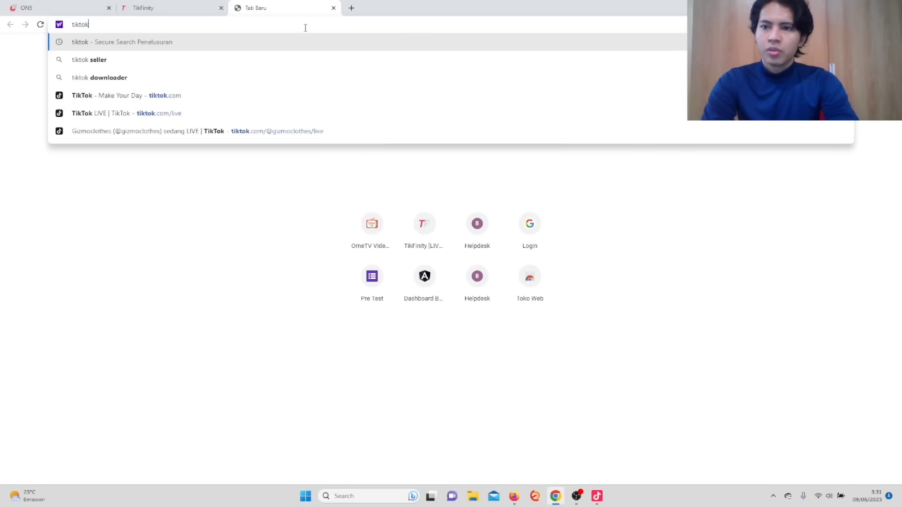
pyautogui.press('Return')
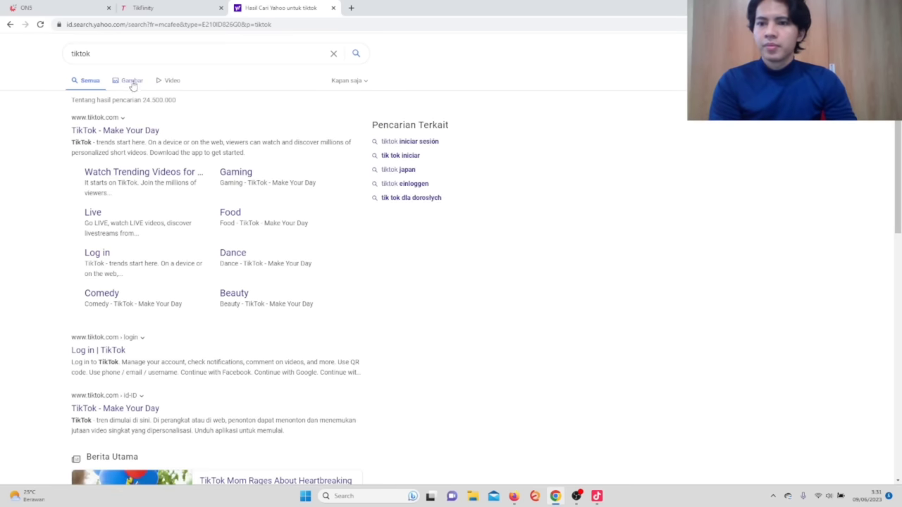
pyautogui.click(130, 133)
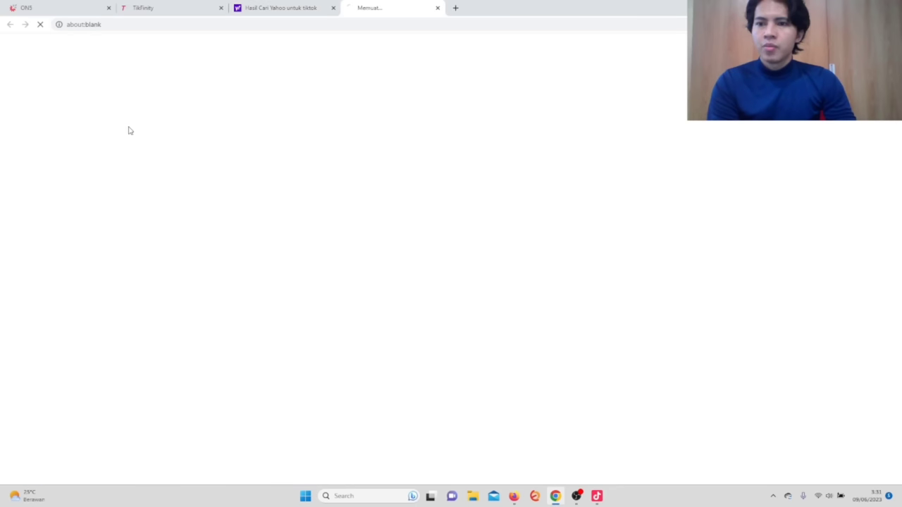
pyautogui.click(333, 8)
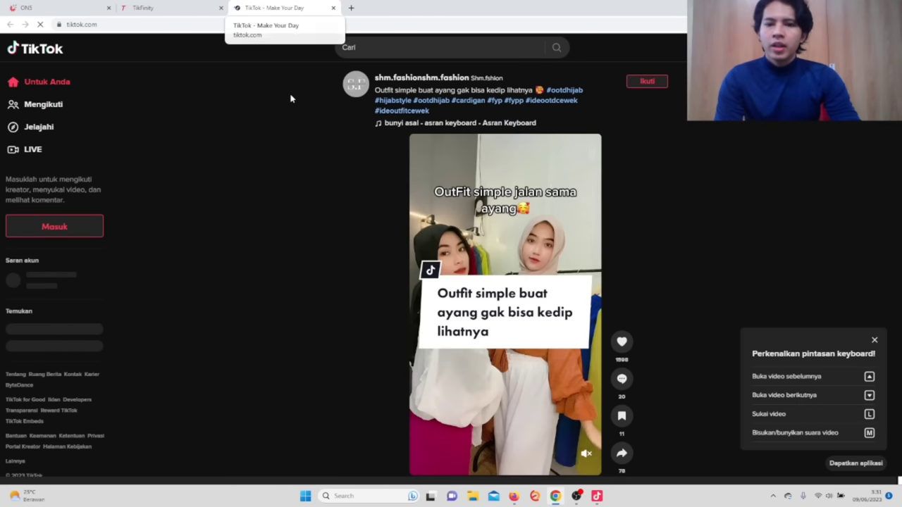
# Open the handbag shop's LIVE stream muted, out of fullscreen, and select the host's username in the address.
pyautogui.click(48, 150)
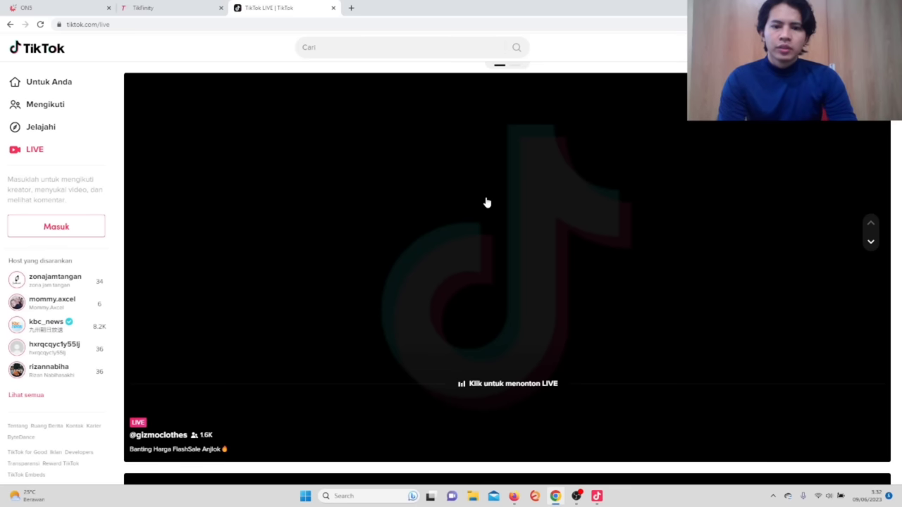
pyautogui.scroll(-1, 466, 211)
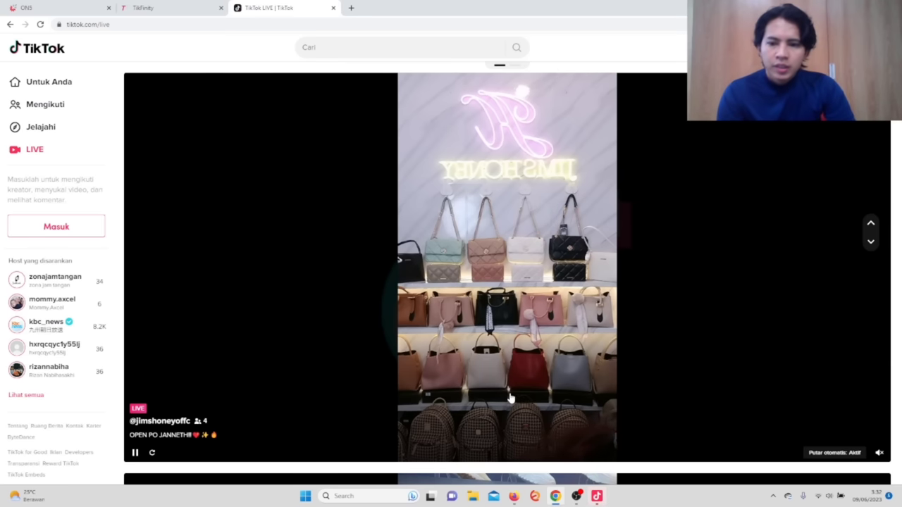
pyautogui.click(484, 354)
pyautogui.doubleClick(485, 353)
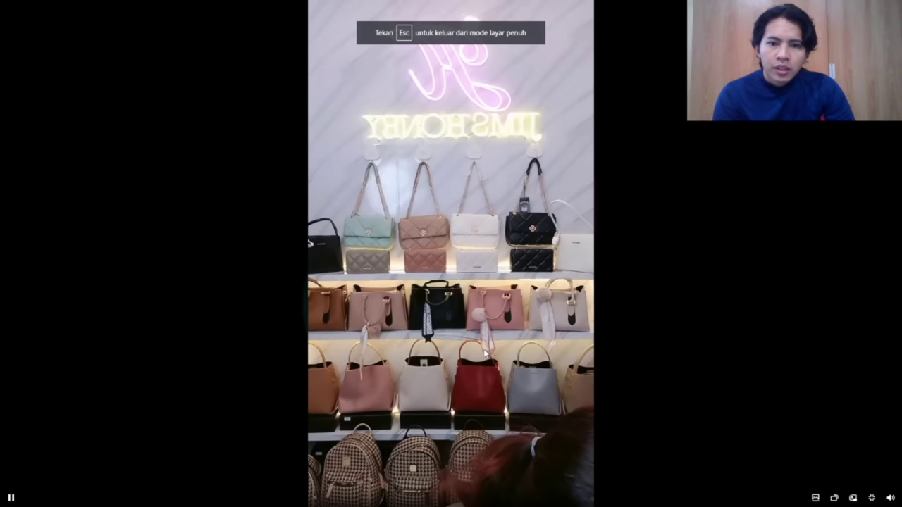
pyautogui.press('Escape')
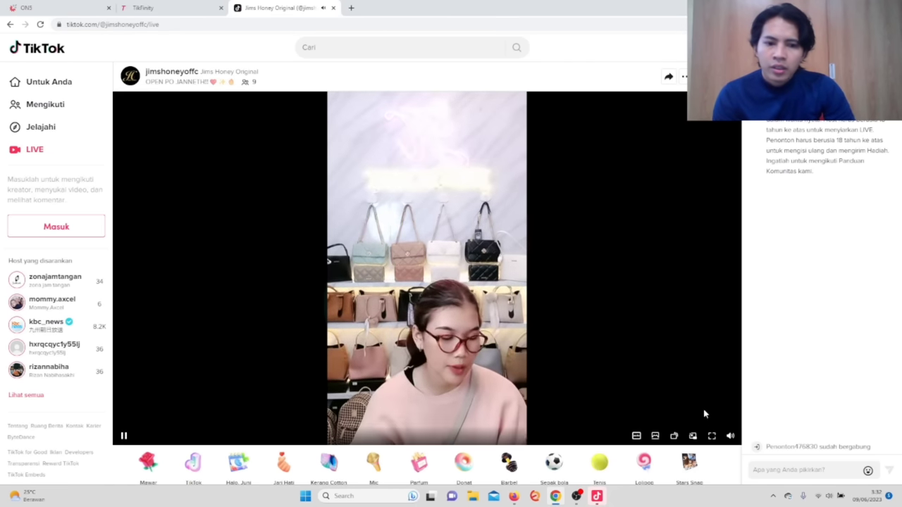
pyautogui.click(730, 436)
pyautogui.moveTo(119, 69)
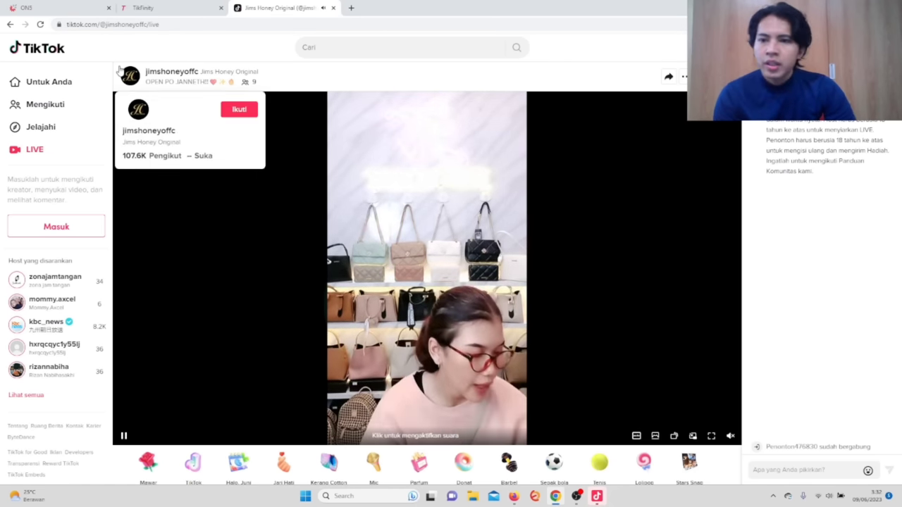
pyautogui.moveTo(100, 24); pyautogui.dragTo(150, 25)
pyautogui.hotkey('ctrl', 'c')
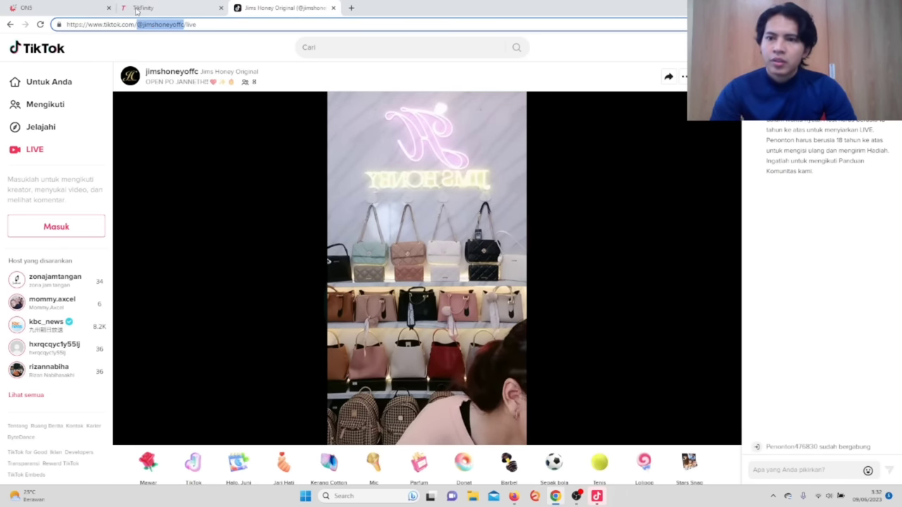
# Replace Your TikTok Name in Setup with the pasted host username, connect to TikTok LIVE, and return to the stream tab.
pyautogui.click(141, 8)
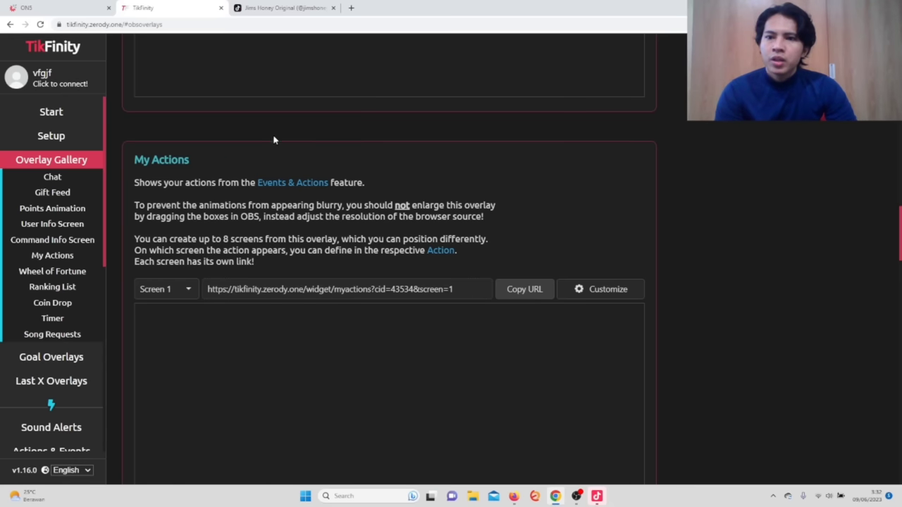
pyautogui.click(67, 138)
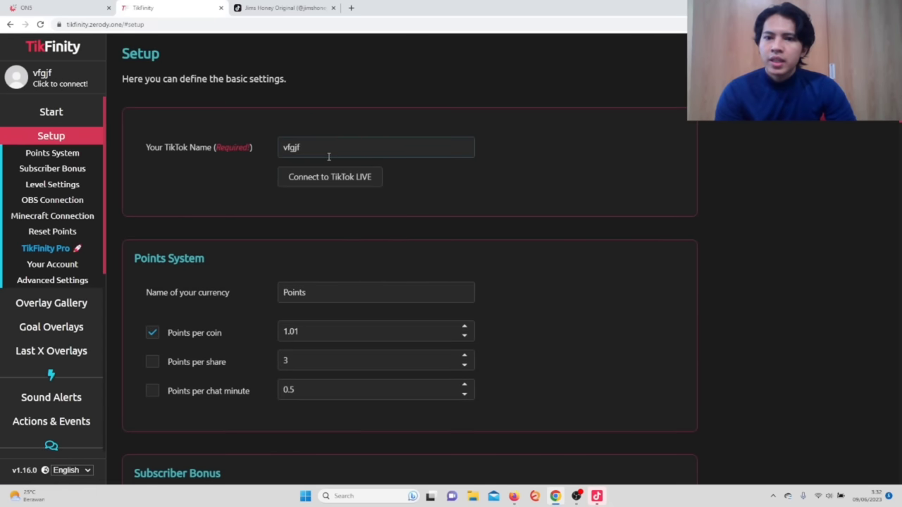
pyautogui.doubleClick(329, 156)
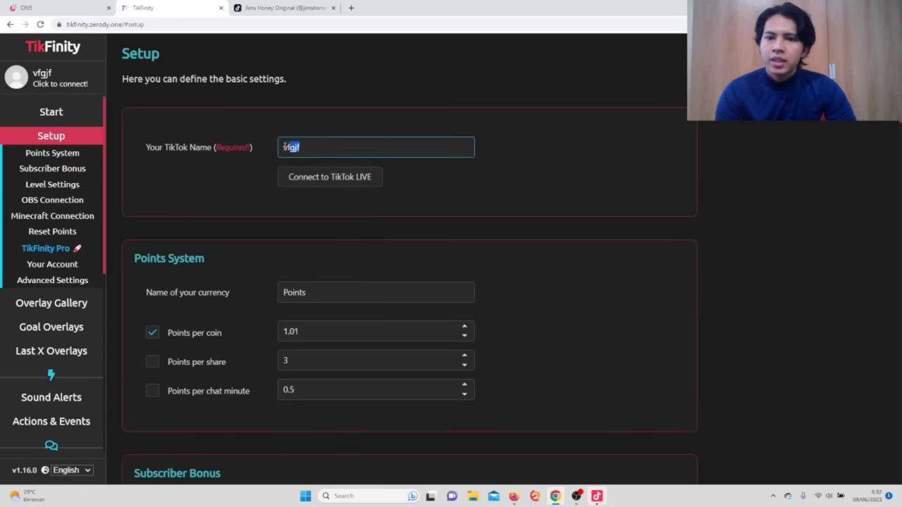
pyautogui.click(51, 139)
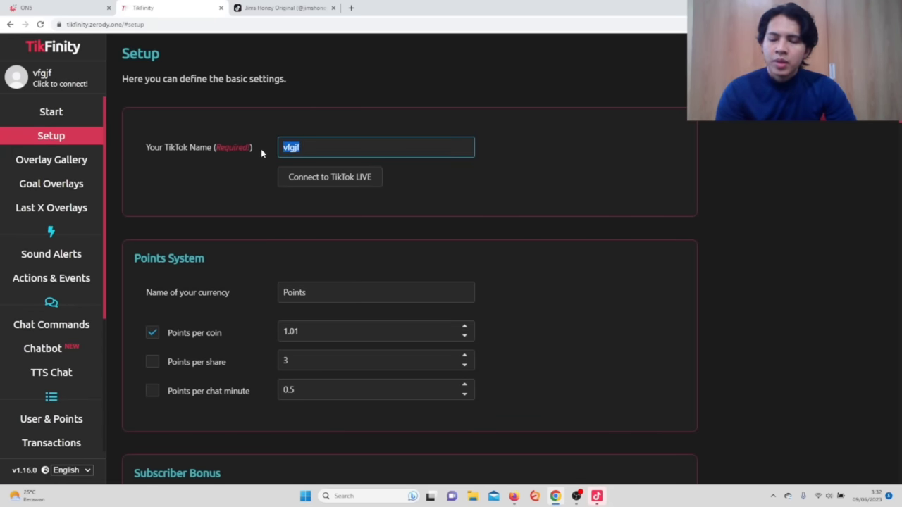
pyautogui.hotkey('ctrl', 'v')
pyautogui.click(352, 177)
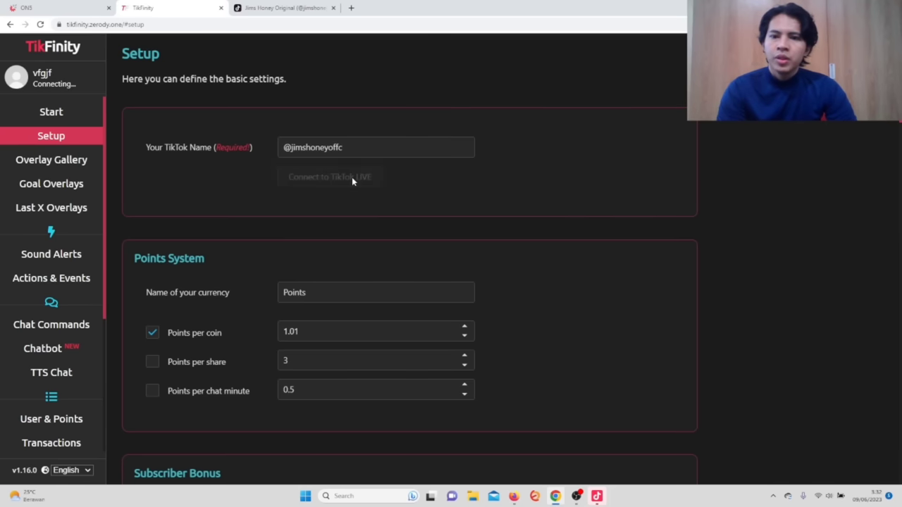
pyautogui.hotkey('ctrl', '-')
pyautogui.hotkey('ctrl', '-')
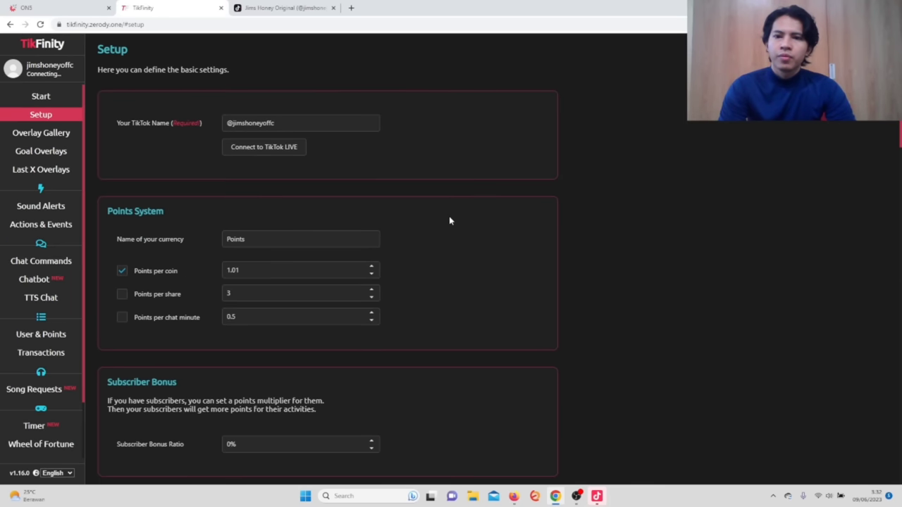
pyautogui.click(286, 8)
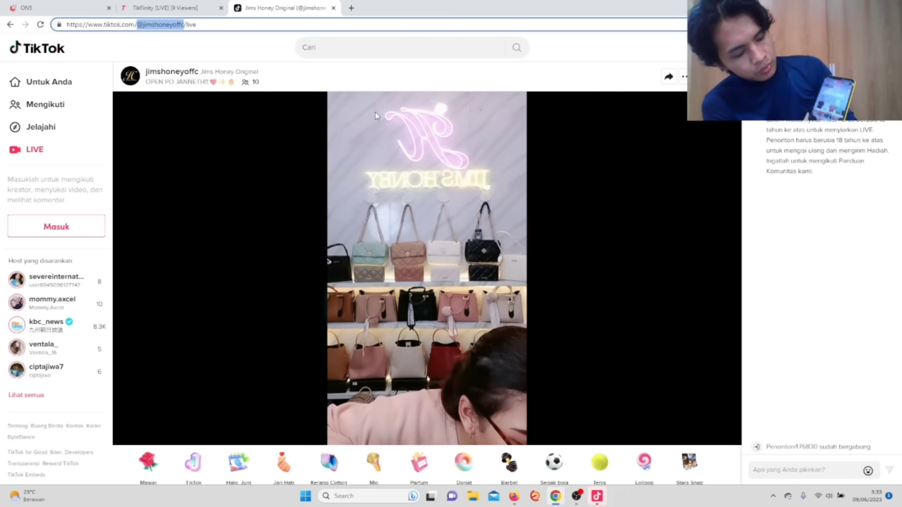
# Turn off the Tautan source's sound in the studio and toggle its visibility off and on.
pyautogui.click(596, 500)
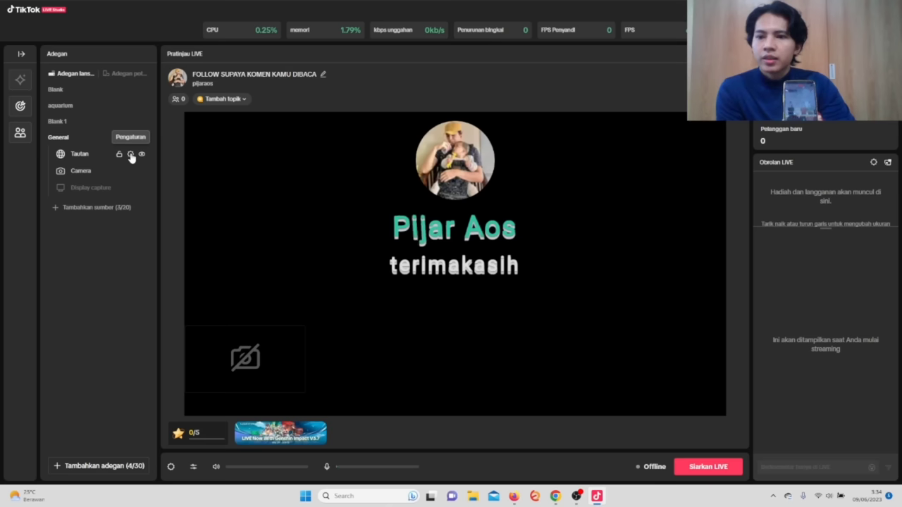
pyautogui.click(130, 154)
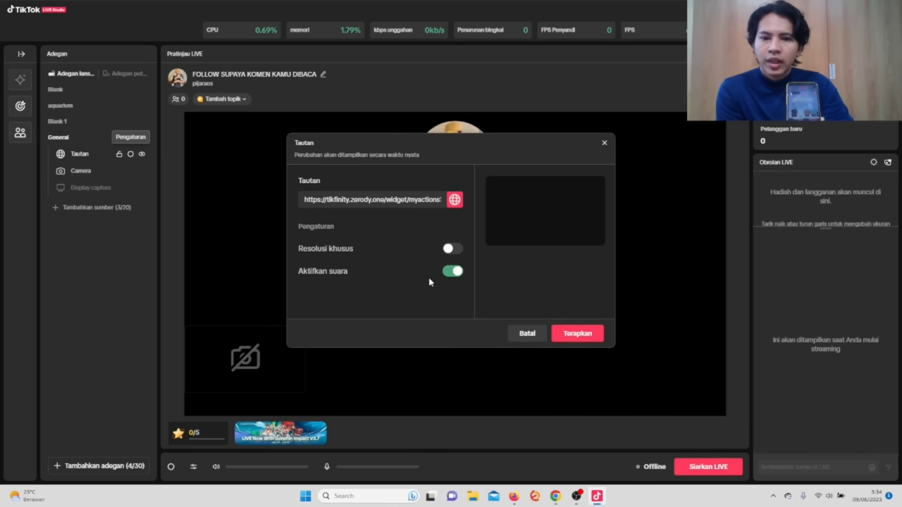
pyautogui.click(455, 272)
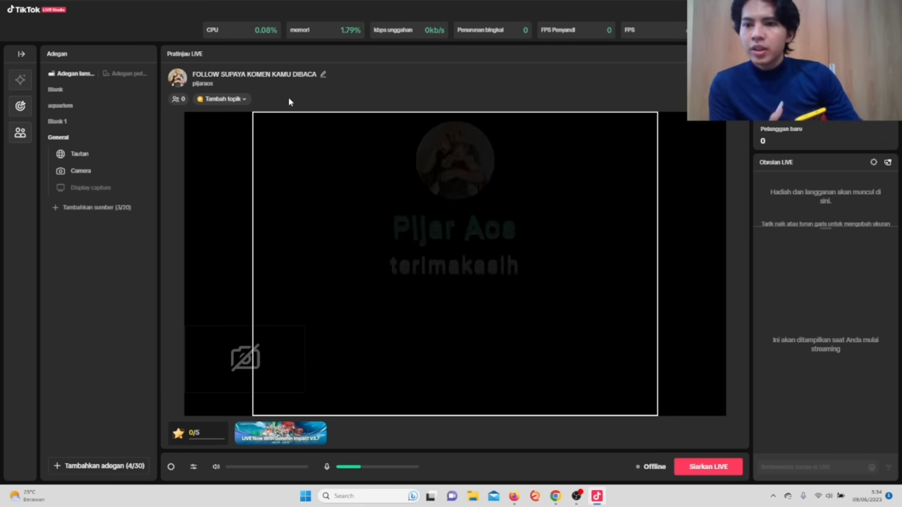
pyautogui.click(141, 154)
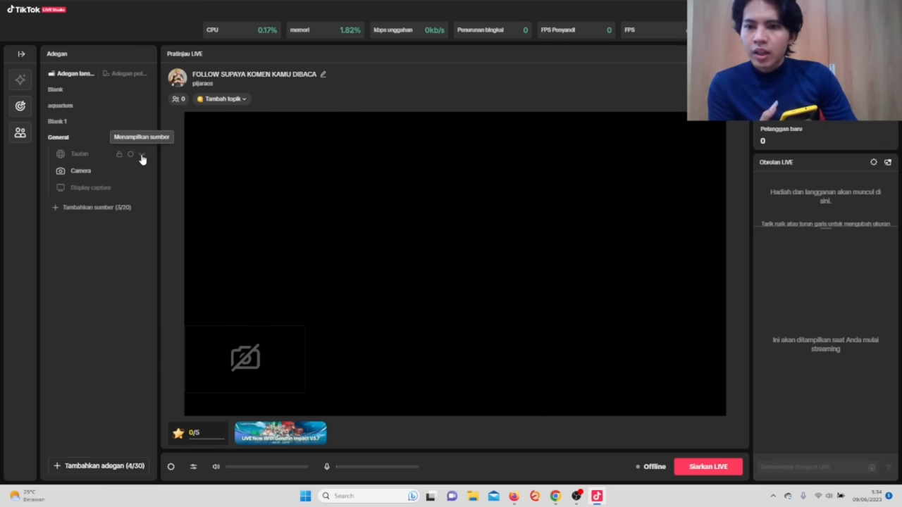
pyautogui.click(141, 156)
# Turn the Tautan source's sound back on, apply it, and return to the browser's TikTok live.
pyautogui.click(130, 153)
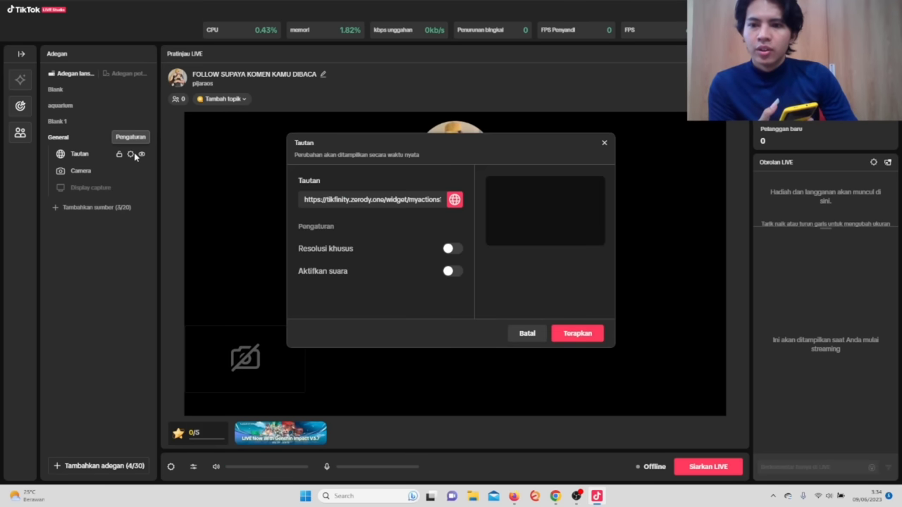
pyautogui.click(451, 271)
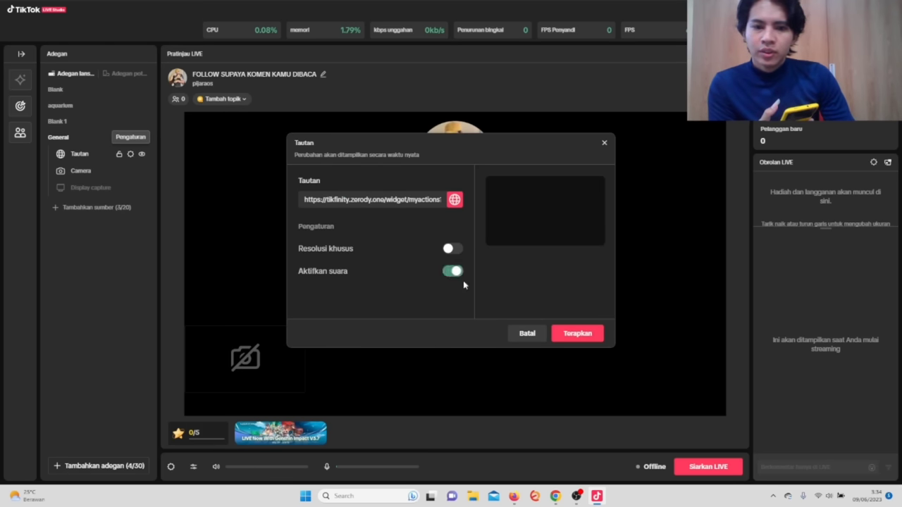
pyautogui.click(581, 334)
pyautogui.click(630, 427)
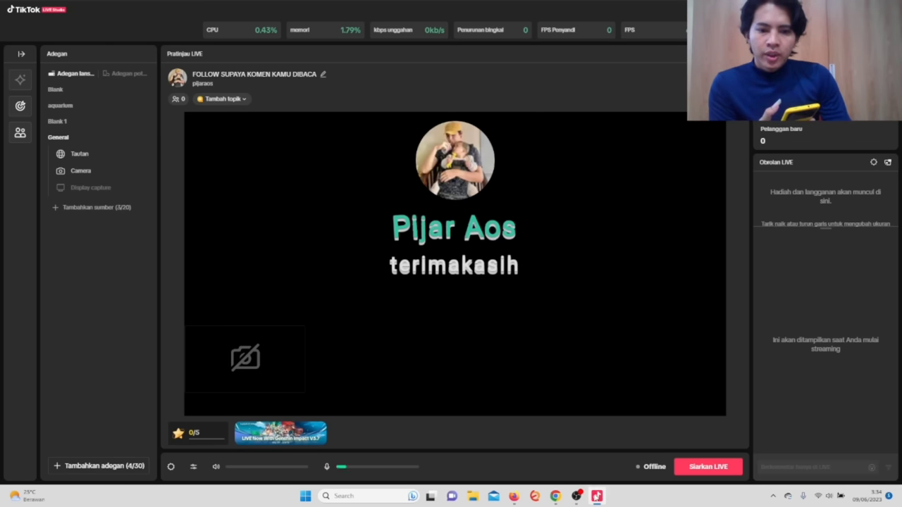
pyautogui.click(578, 497)
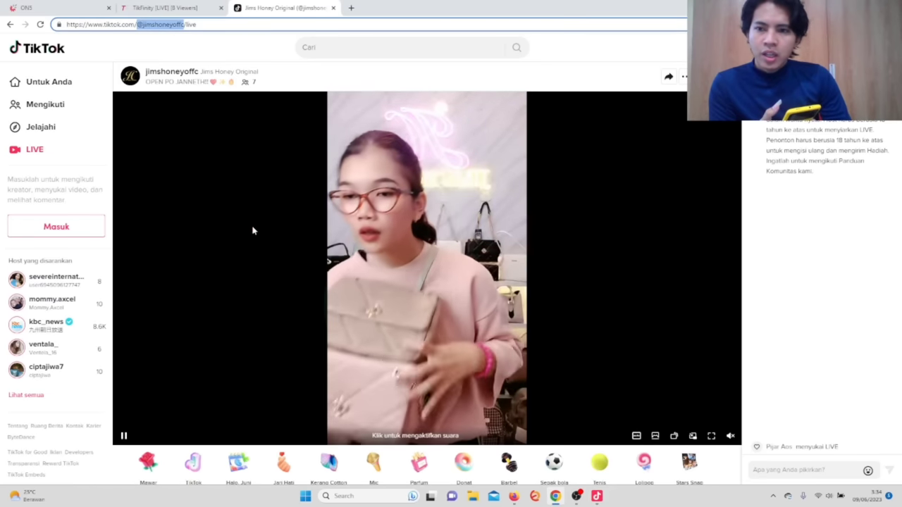
# Zoom the TikFinity page in, open Actions & Events, and untick Active on the Tap 5+ Likes event.
pyautogui.click(166, 7)
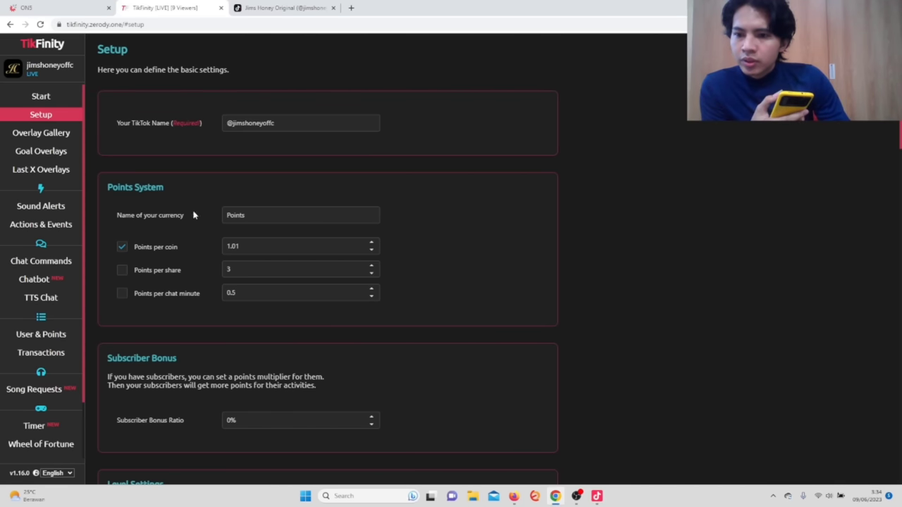
pyautogui.scroll(-1, 197, 220)
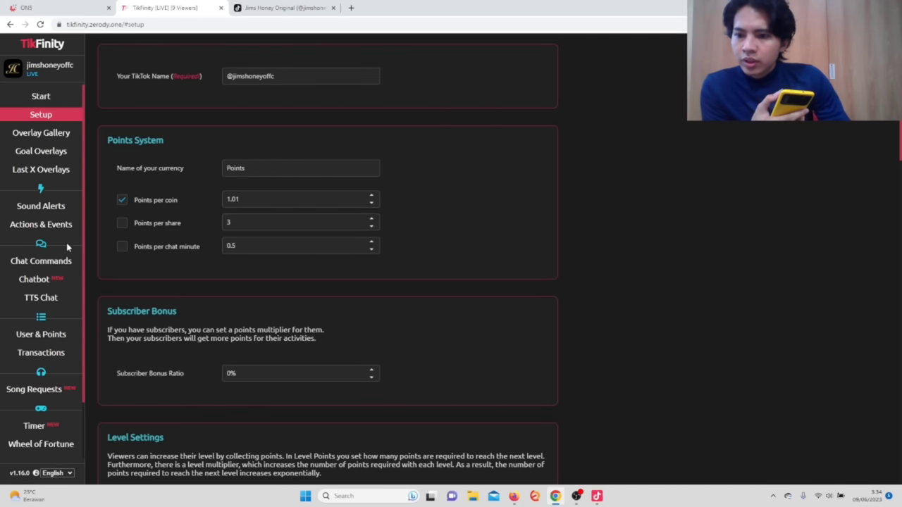
pyautogui.scroll(-1, 67, 251)
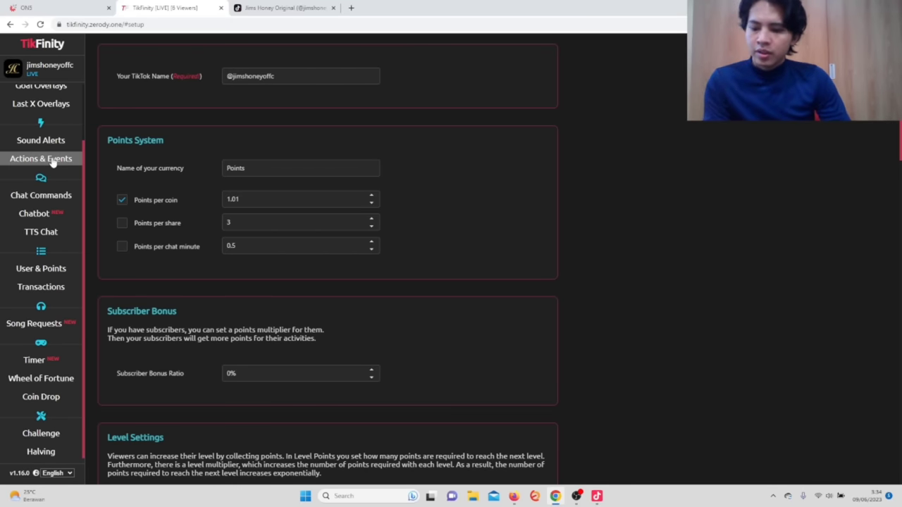
pyautogui.hotkey('ctrl', '+')
pyautogui.hotkey('ctrl', '+')
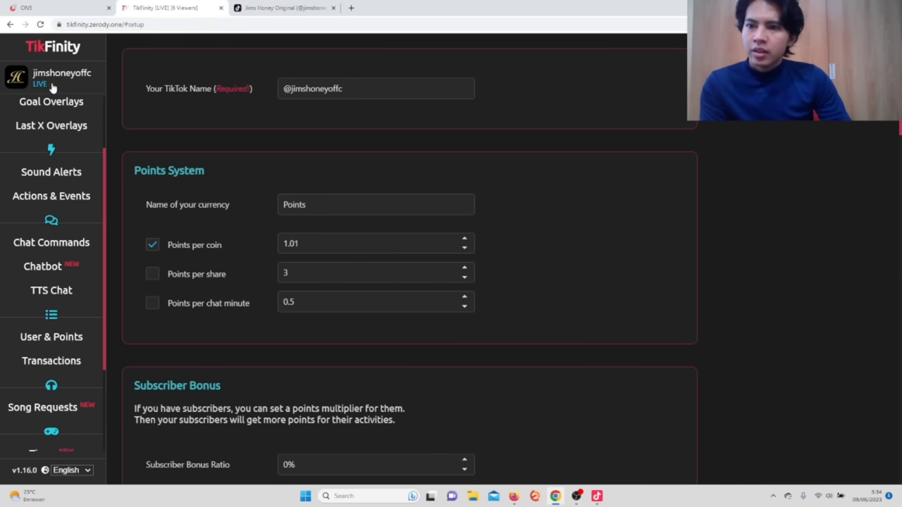
pyautogui.scroll(2, 57, 141)
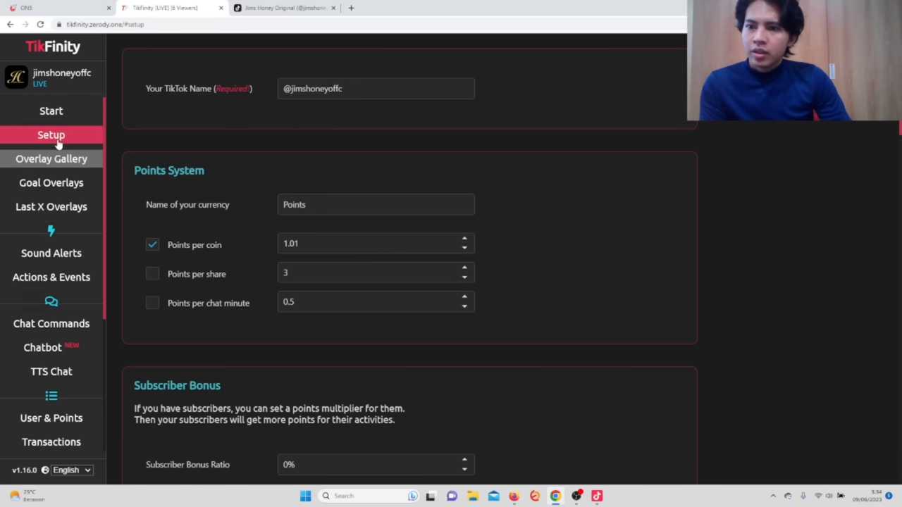
pyautogui.click(62, 282)
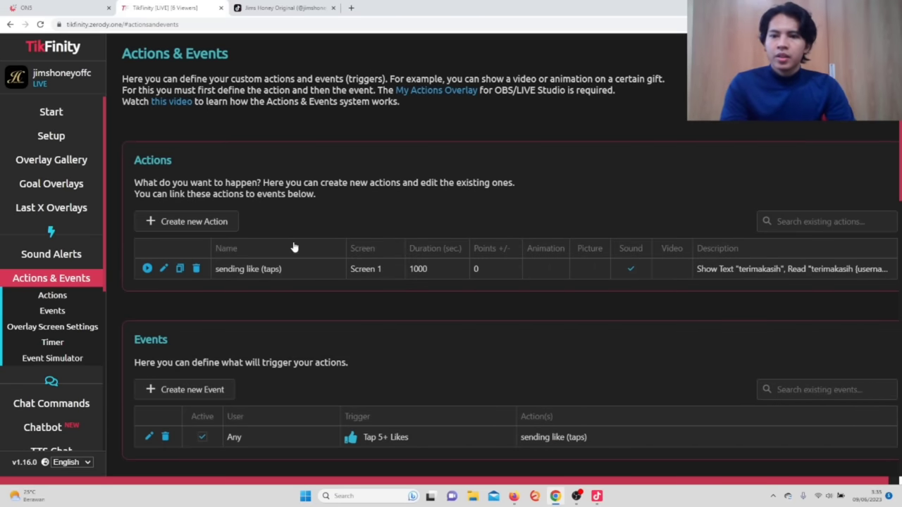
pyautogui.scroll(-1, 257, 378)
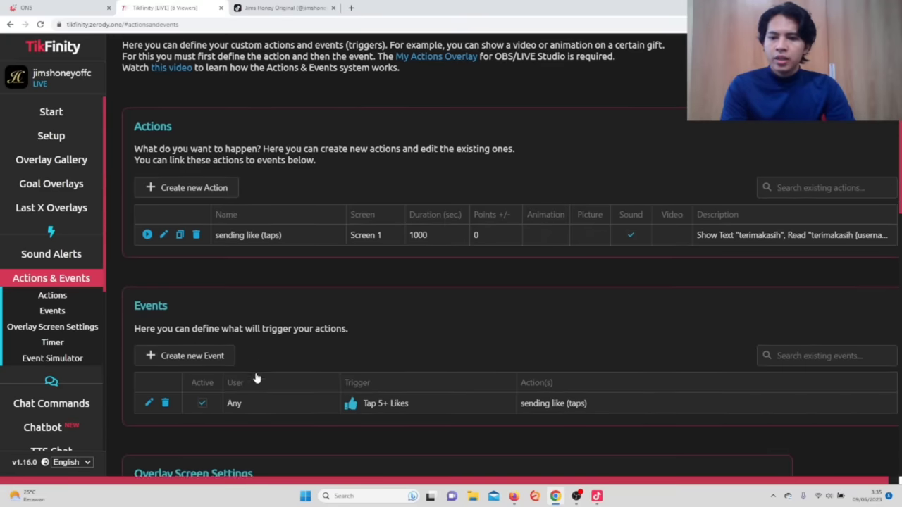
pyautogui.click(203, 391)
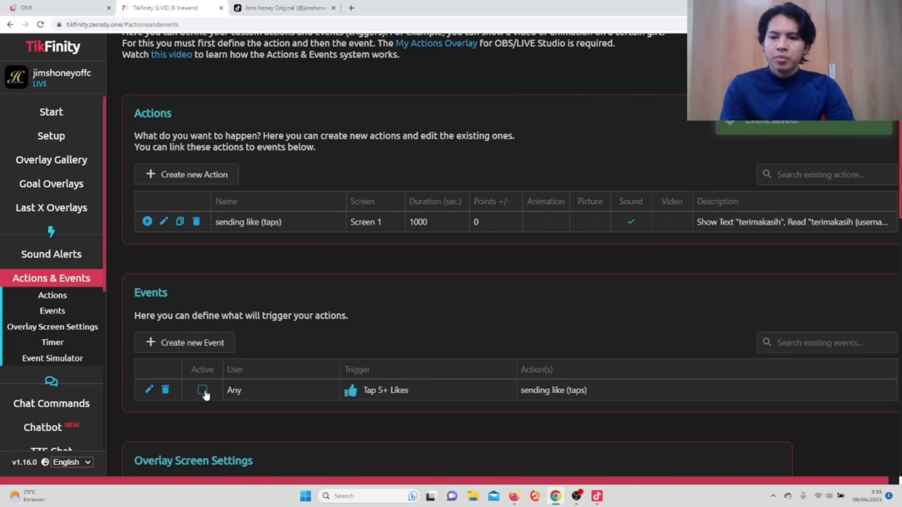
# Look over the Create new Action and Create new Event forms, closing each without changes.
pyautogui.click(187, 176)
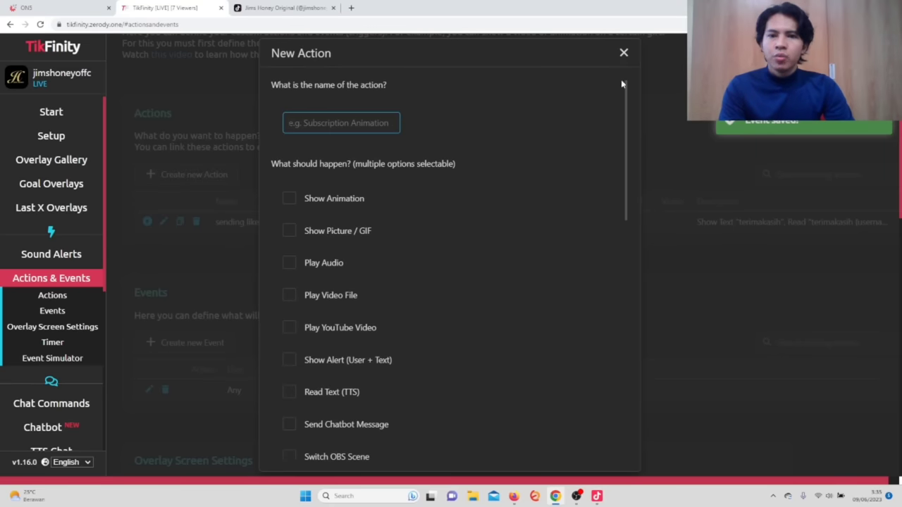
pyautogui.click(624, 53)
pyautogui.scroll(-1, 282, 254)
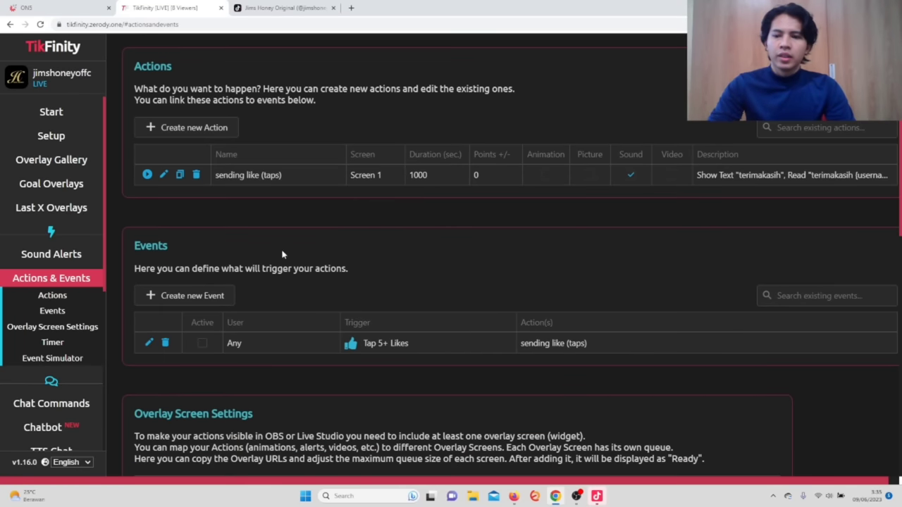
pyautogui.click(191, 297)
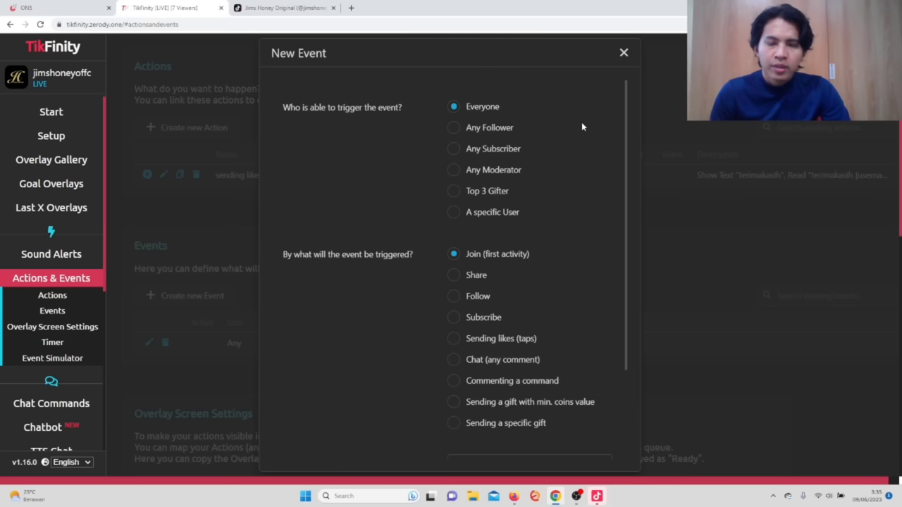
pyautogui.click(623, 52)
# Name the new action 'gift', enable Show Alert with text 'terimakasih', and tick Read Text (TTS).
pyautogui.click(214, 128)
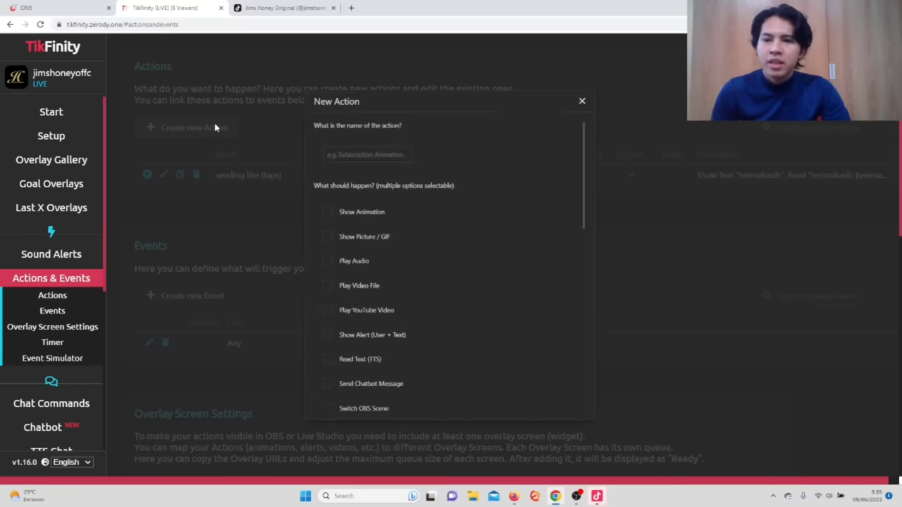
pyautogui.write('gift')
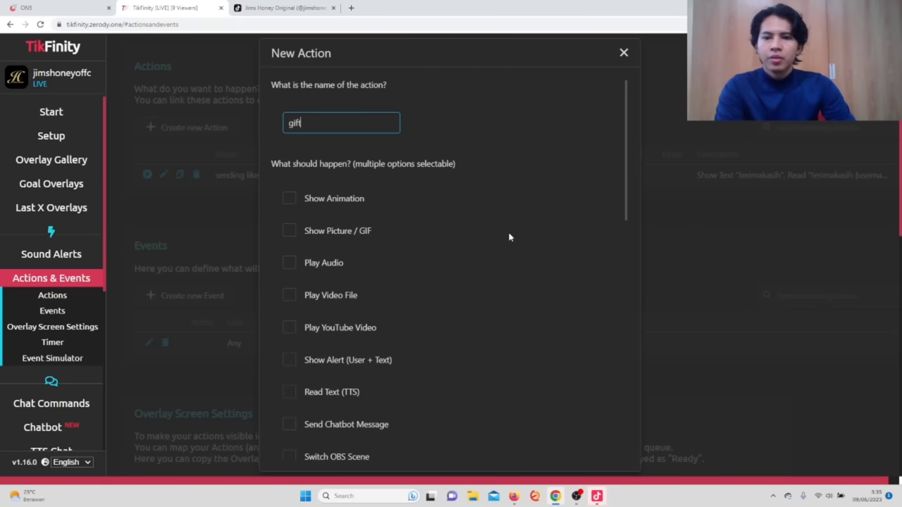
pyautogui.scroll(-1, 451, 223)
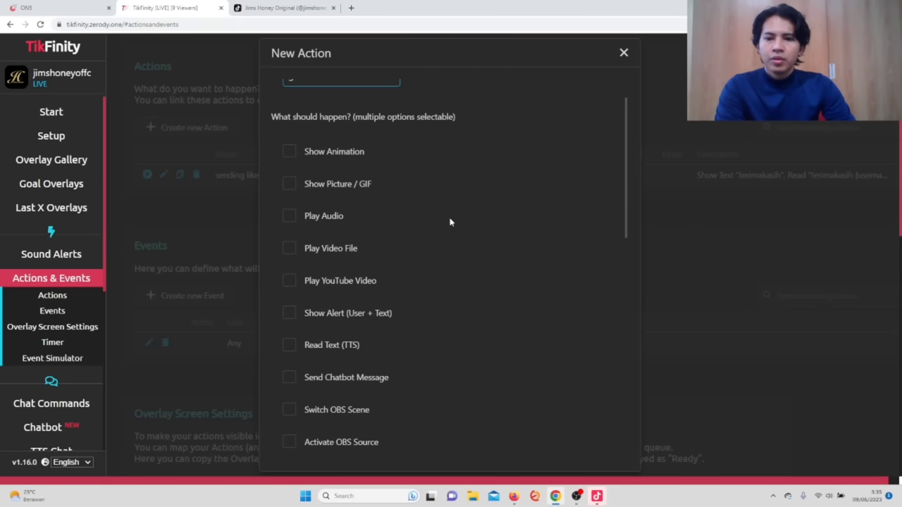
pyautogui.click(292, 314)
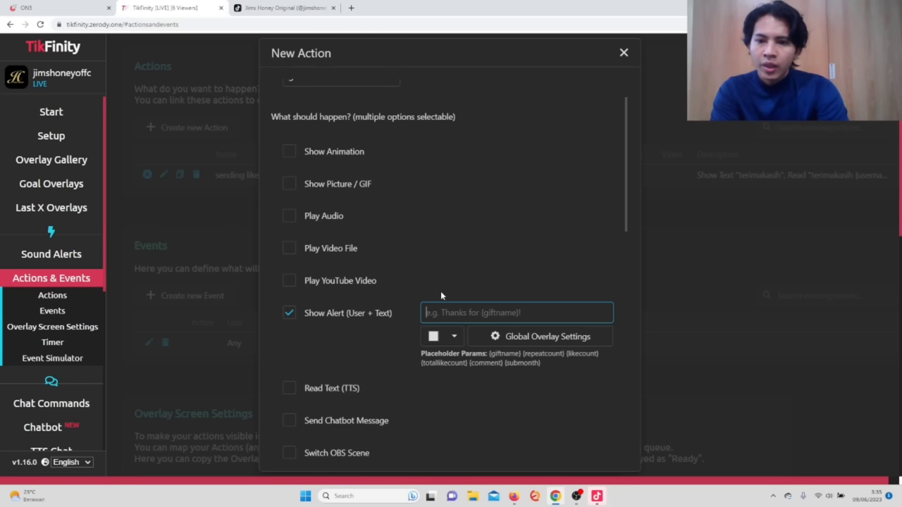
pyautogui.write('te')
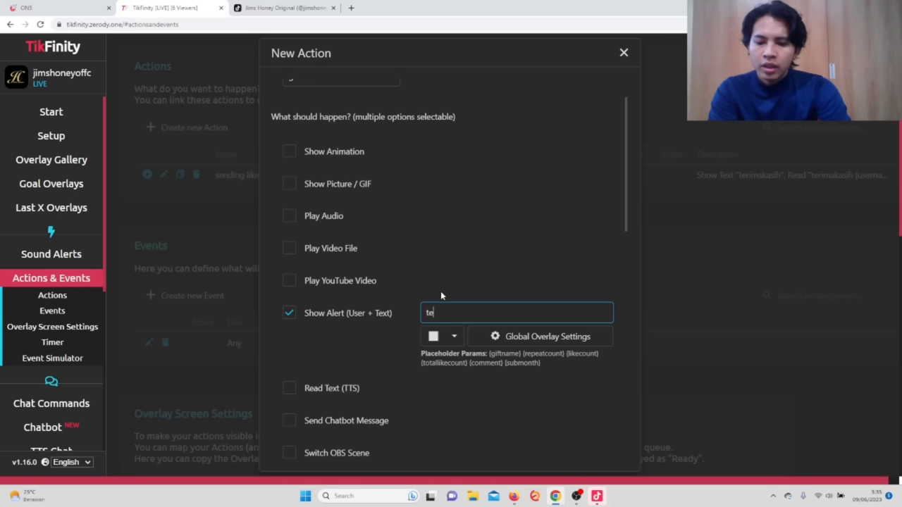
pyautogui.write('rimakasih')
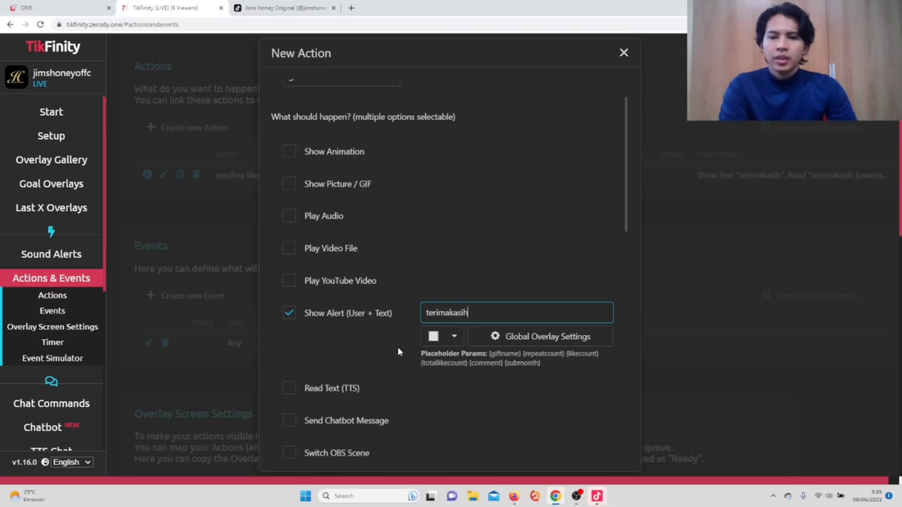
pyautogui.click(392, 345)
pyautogui.click(290, 389)
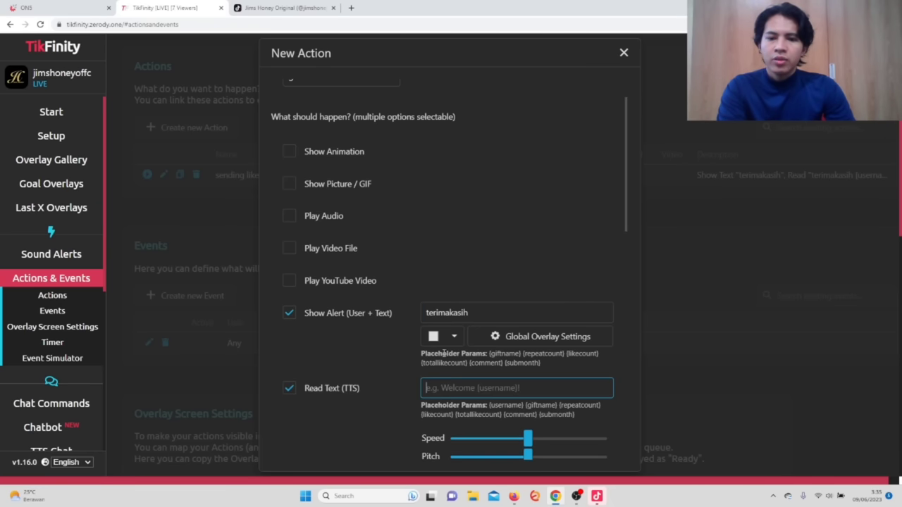
# Start the TTS message with 'terimakasih' followed by the copied {username} placeholder.
pyautogui.scroll(-1, 449, 348)
pyautogui.write('te')
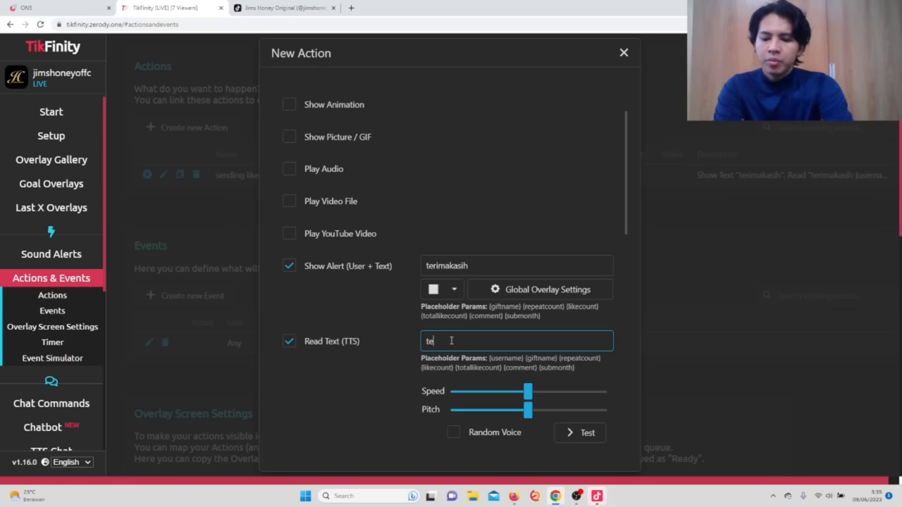
pyautogui.write('rimakasih')
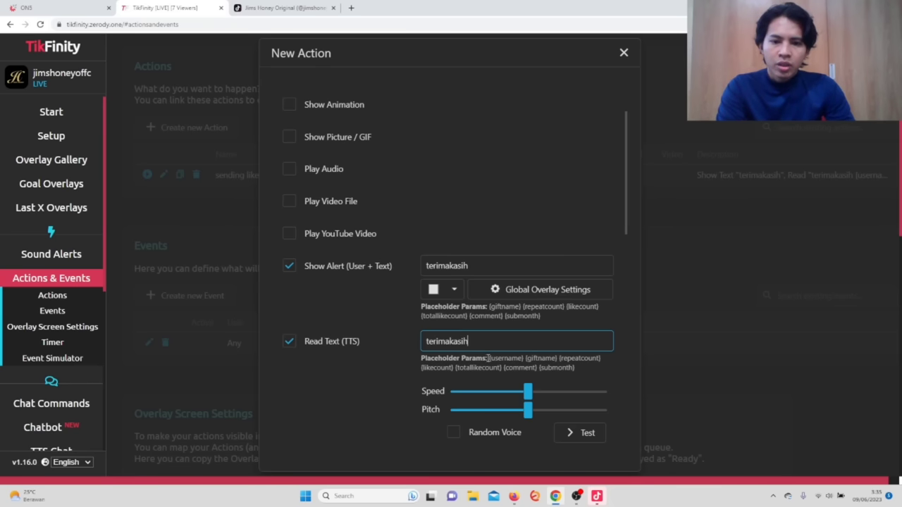
pyautogui.moveTo(490, 358); pyautogui.dragTo(520, 358)
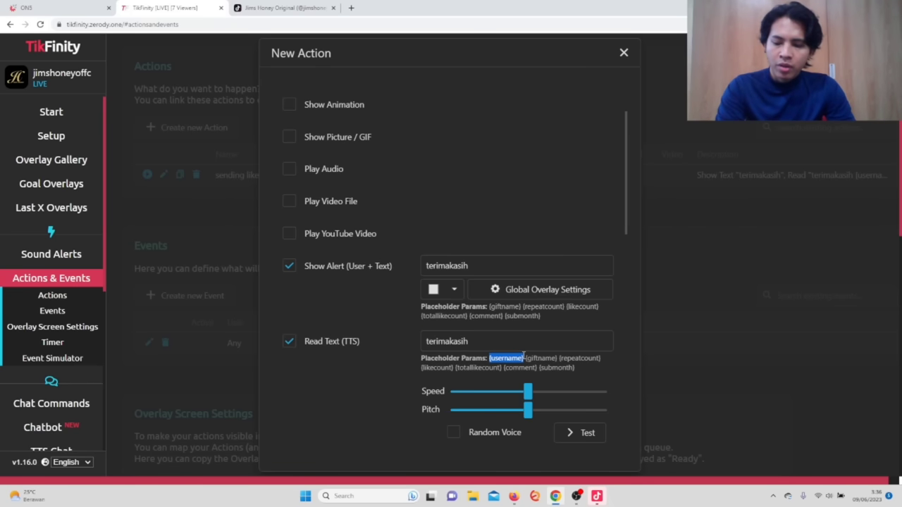
pyautogui.rightClick(524, 358)
pyautogui.click(526, 363)
pyautogui.click(502, 345)
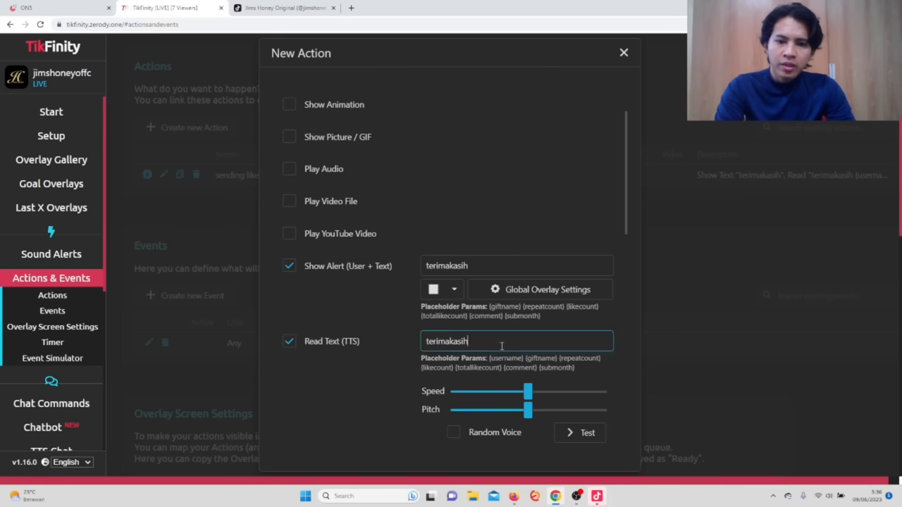
pyautogui.hotkey('ctrl', 'v')
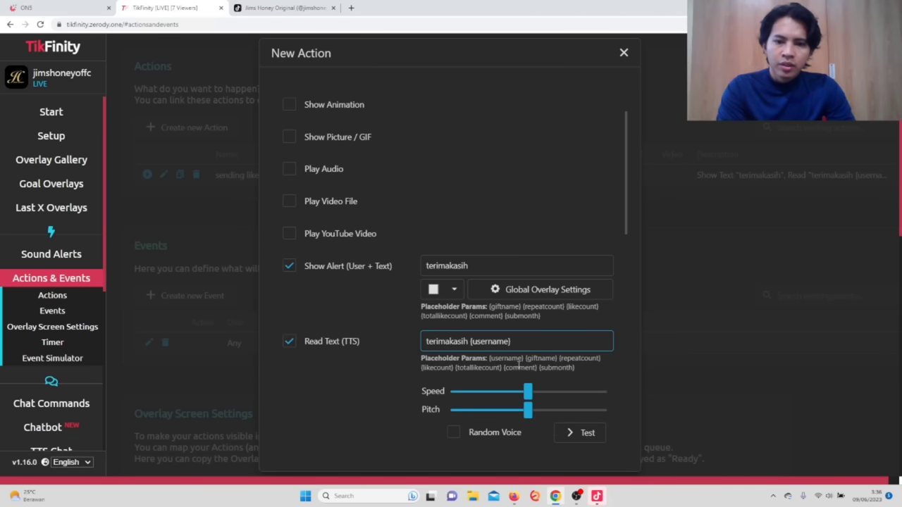
# Finish the TTS message with 'sudah mengirim {giftname}' and play a preview of it.
pyautogui.write('sud')
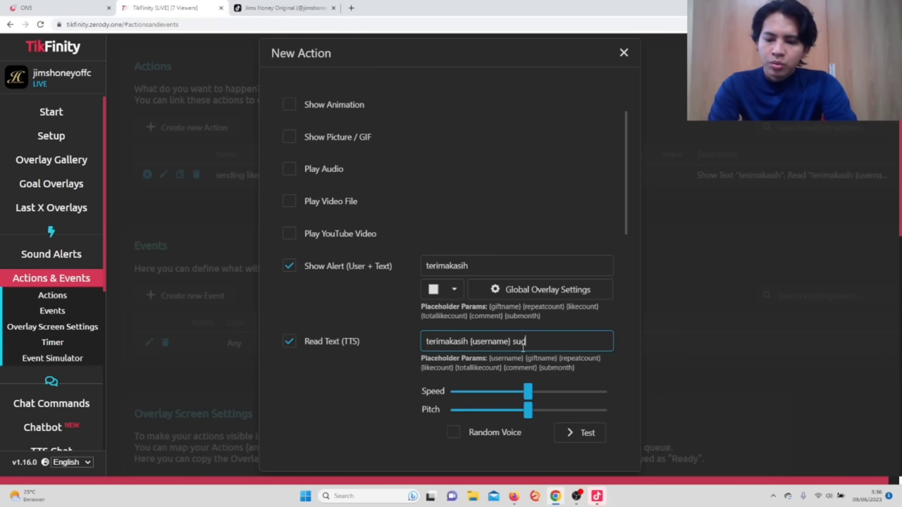
pyautogui.write('ah menirim')
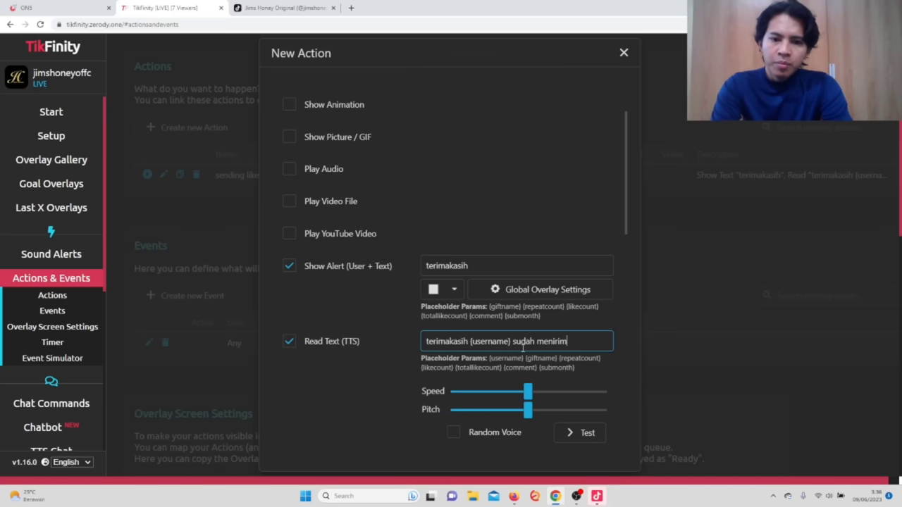
pyautogui.press('BackSpace')
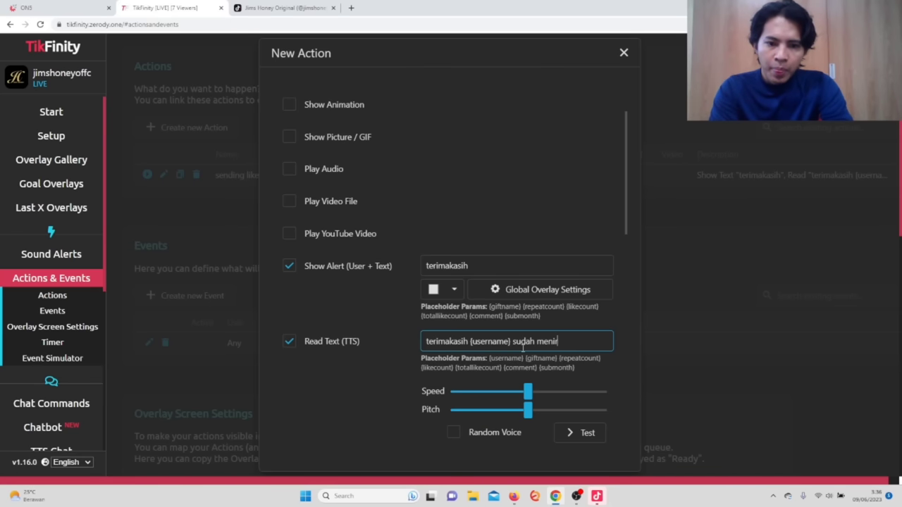
pyautogui.write('girim')
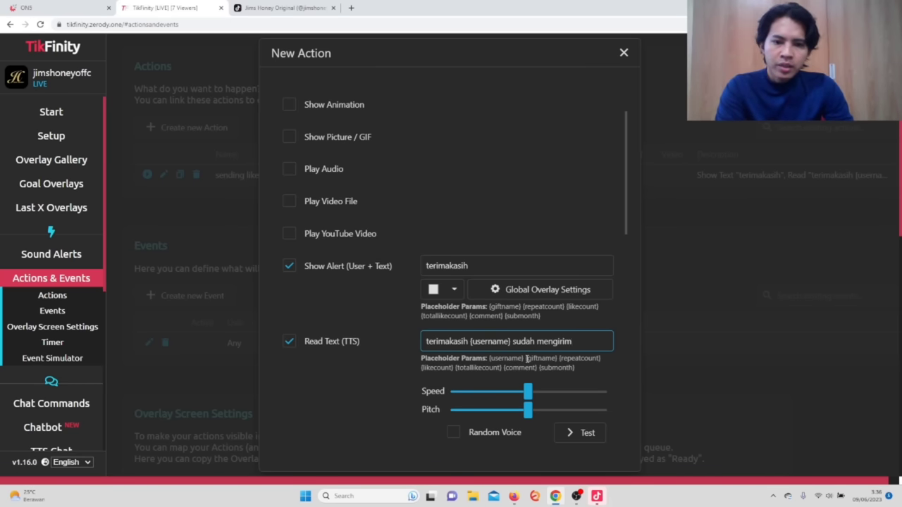
pyautogui.moveTo(526, 359); pyautogui.dragTo(554, 358)
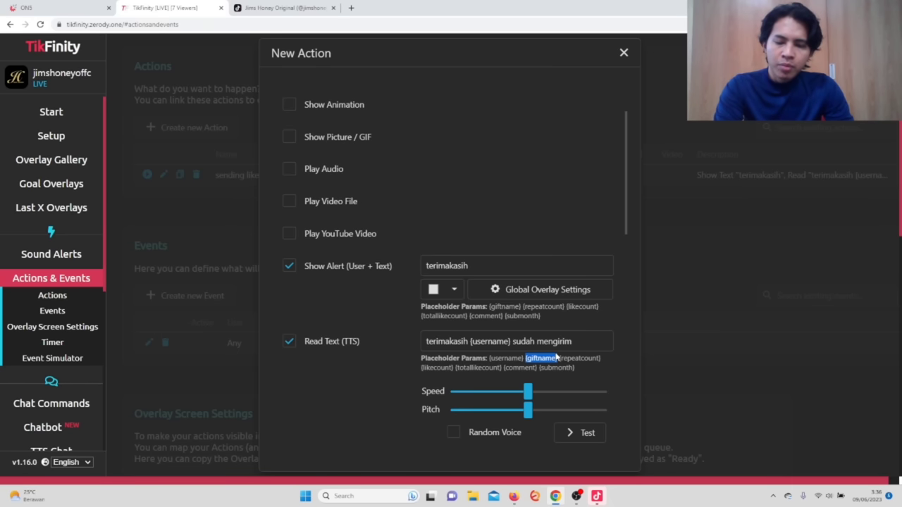
pyautogui.click(576, 341)
pyautogui.hotkey('ctrl', 'v')
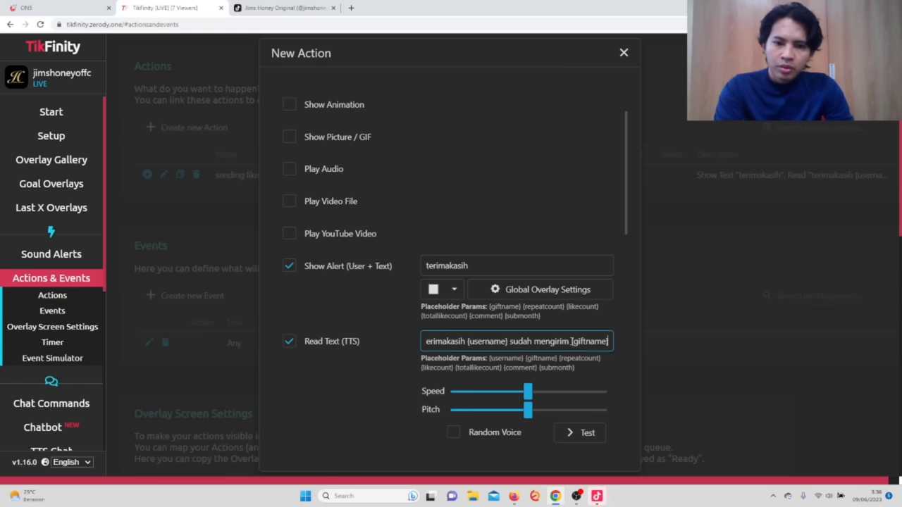
pyautogui.click(578, 433)
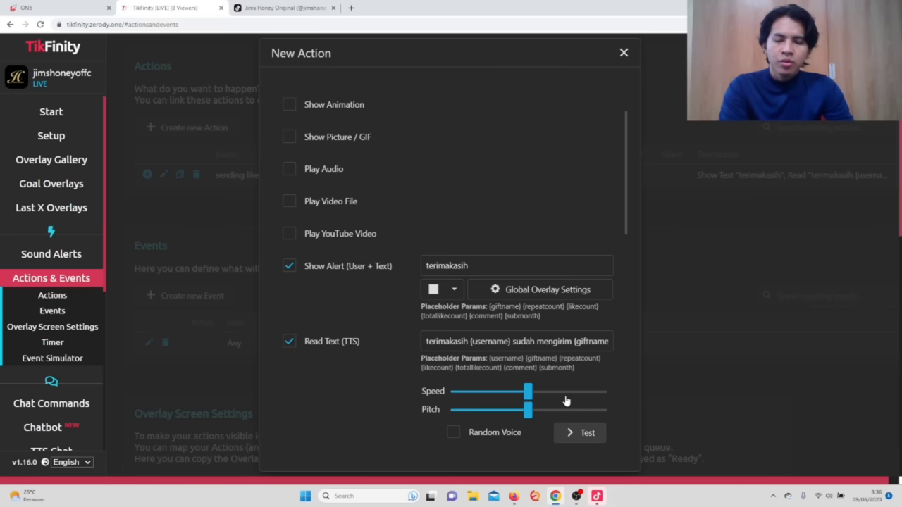
pyautogui.click(580, 428)
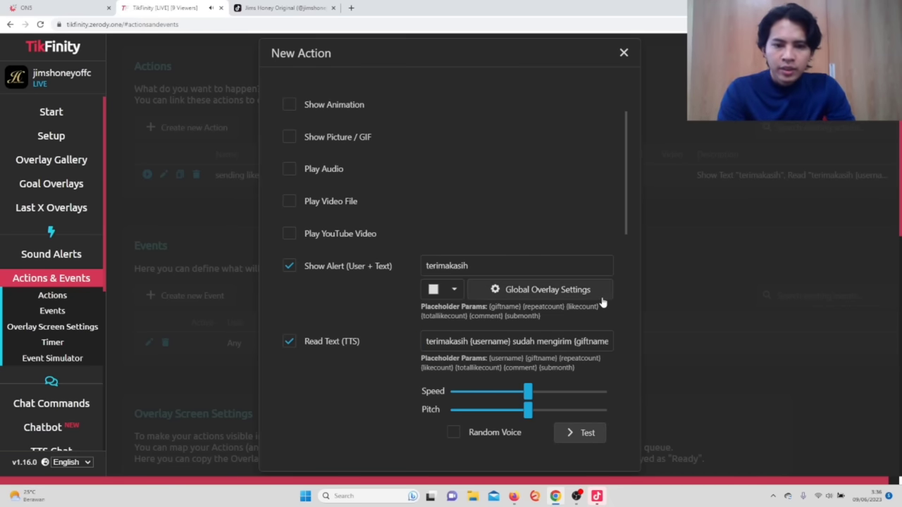
pyautogui.hotkey('ctrl', '-')
pyautogui.hotkey('ctrl', '-')
# Set the gift action's Display duration to 1000 seconds.
pyautogui.scroll(-2, 515, 246)
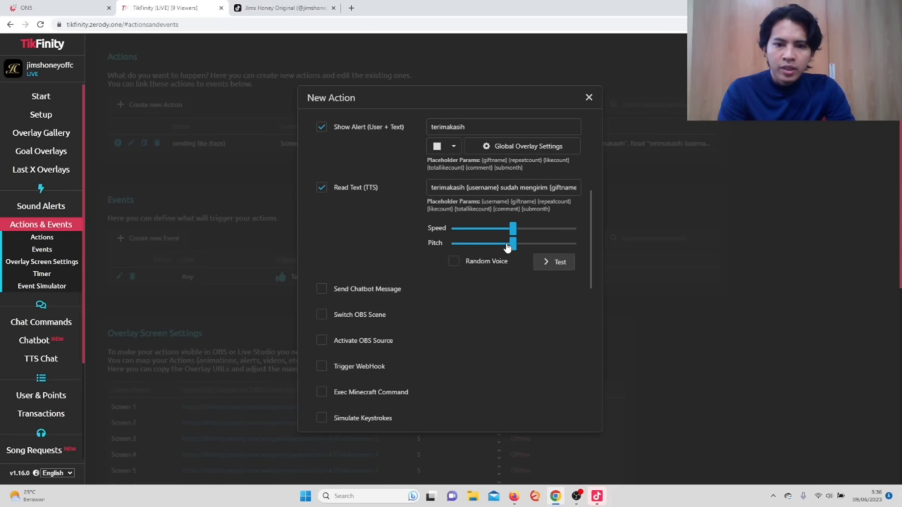
pyautogui.scroll(-2, 479, 225)
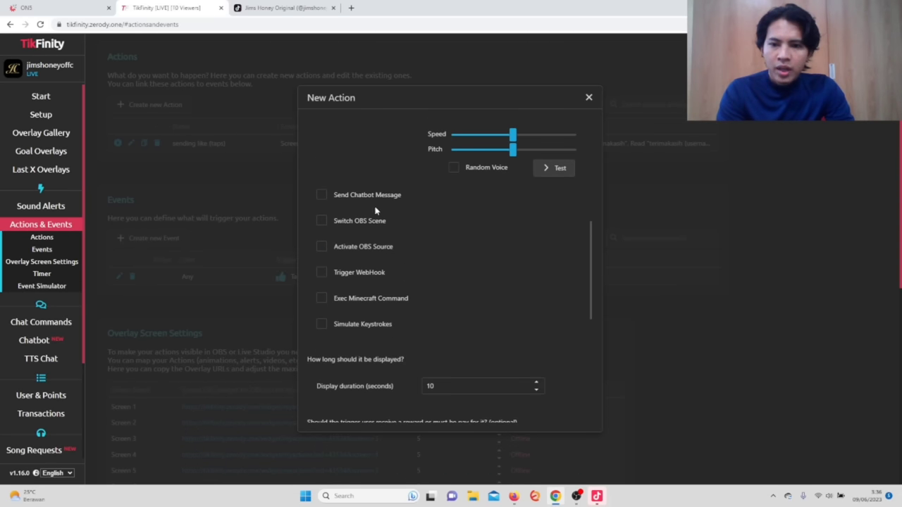
pyautogui.scroll(-2, 374, 209)
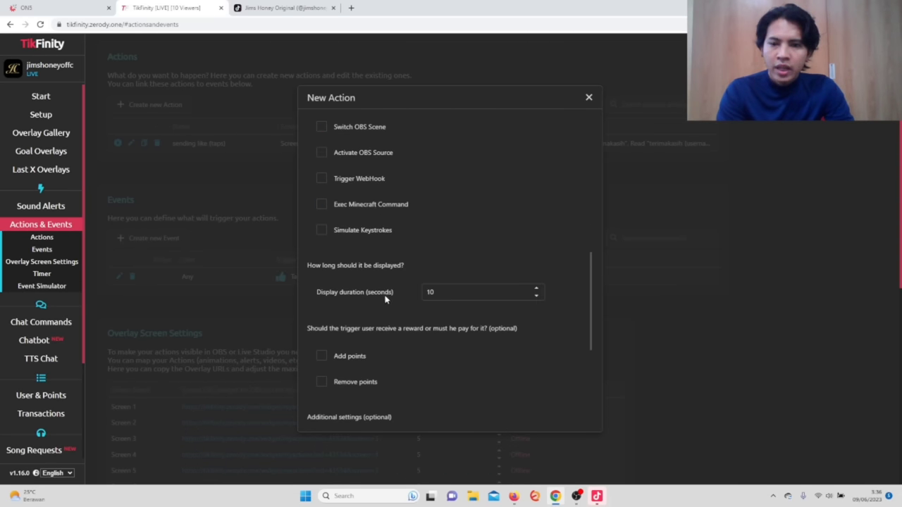
pyautogui.click(491, 296)
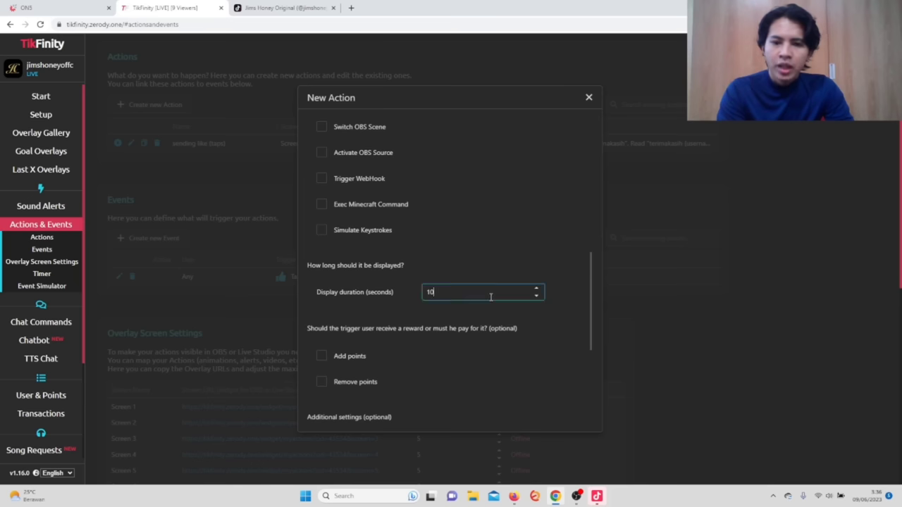
pyautogui.write('0000000')
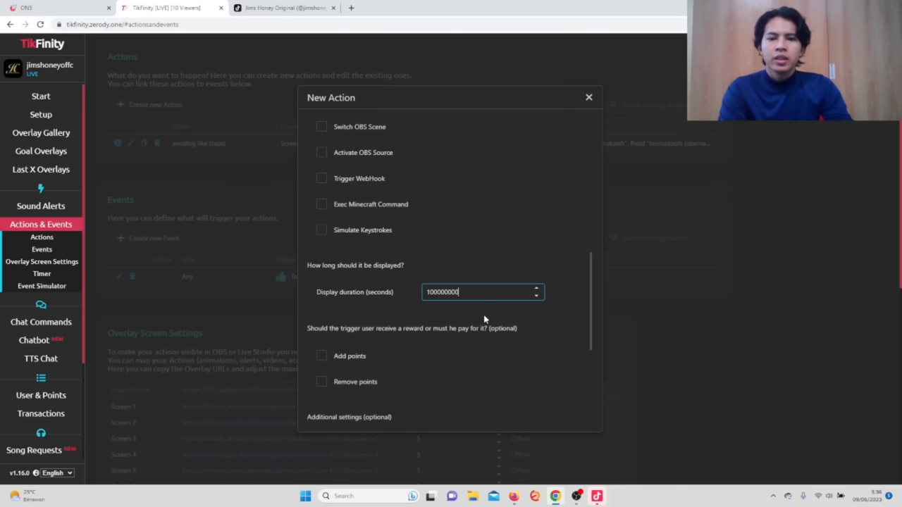
pyautogui.click(484, 317)
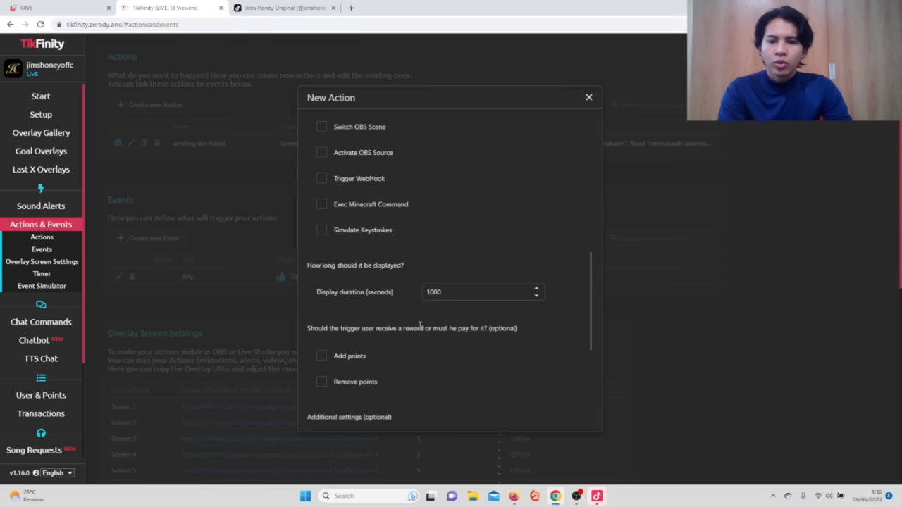
# Send the action to Screen 2, tick Repeat with gift combos and Skip on next action, and save.
pyautogui.scroll(-1, 422, 325)
pyautogui.scroll(-2, 422, 327)
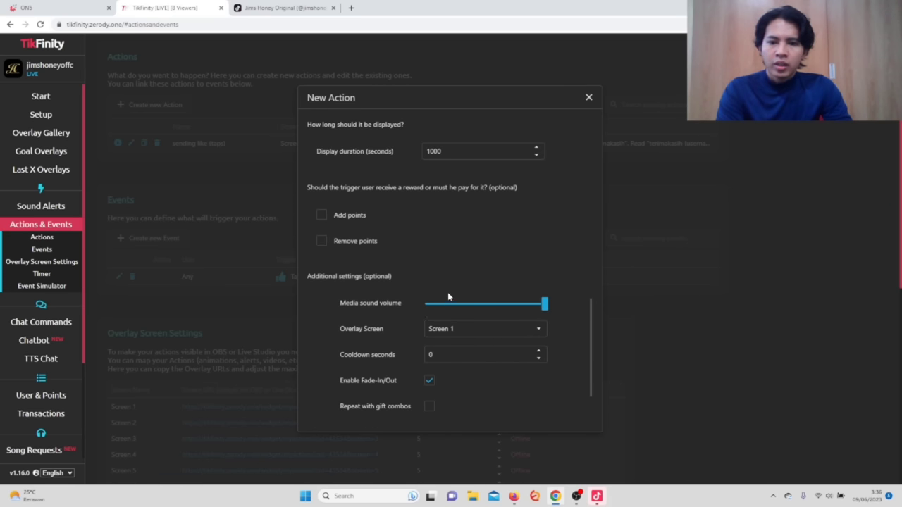
pyautogui.click(465, 330)
pyautogui.click(449, 361)
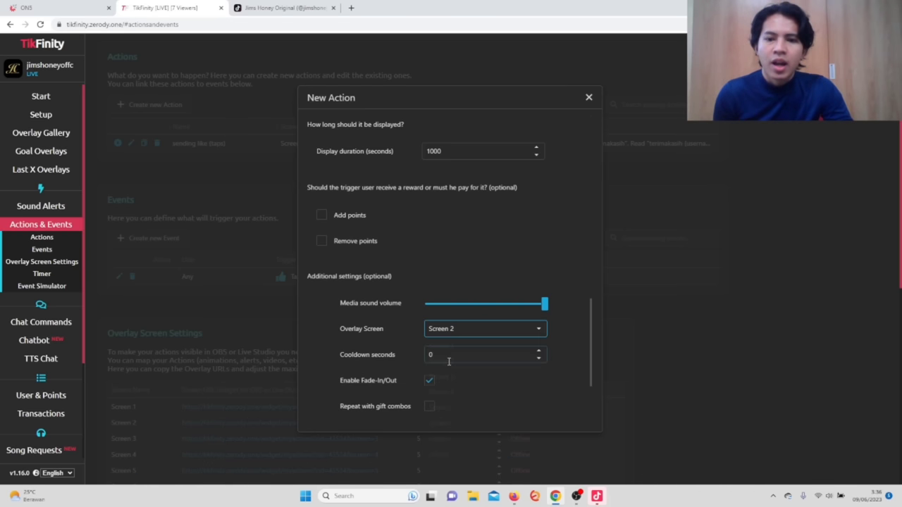
pyautogui.click(483, 384)
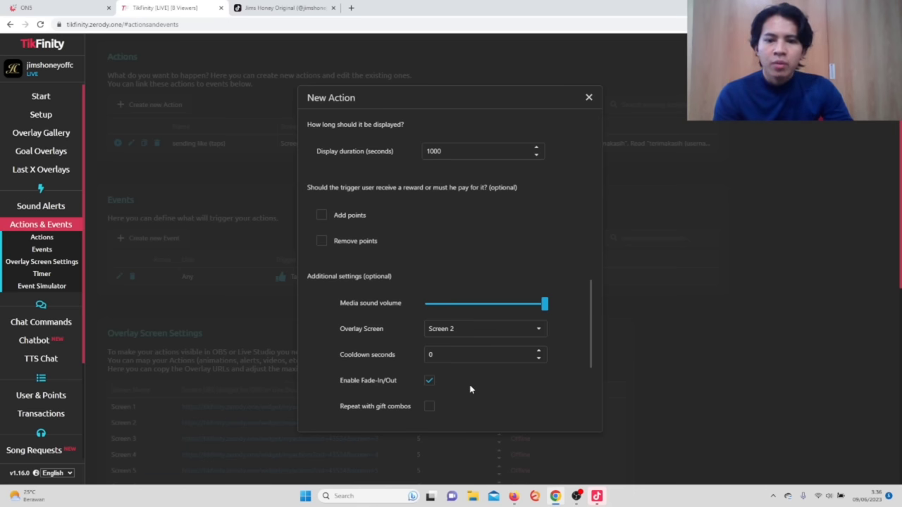
pyautogui.scroll(-2, 391, 384)
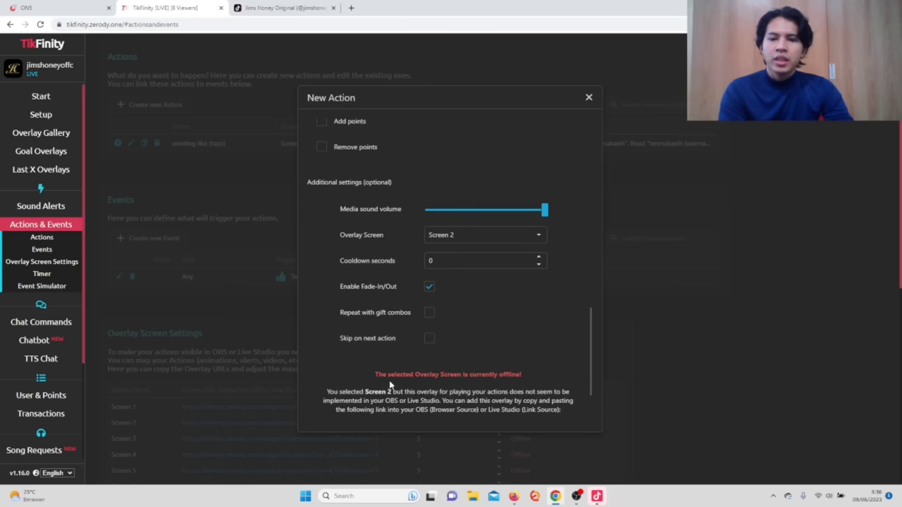
pyautogui.click(430, 312)
pyautogui.click(429, 339)
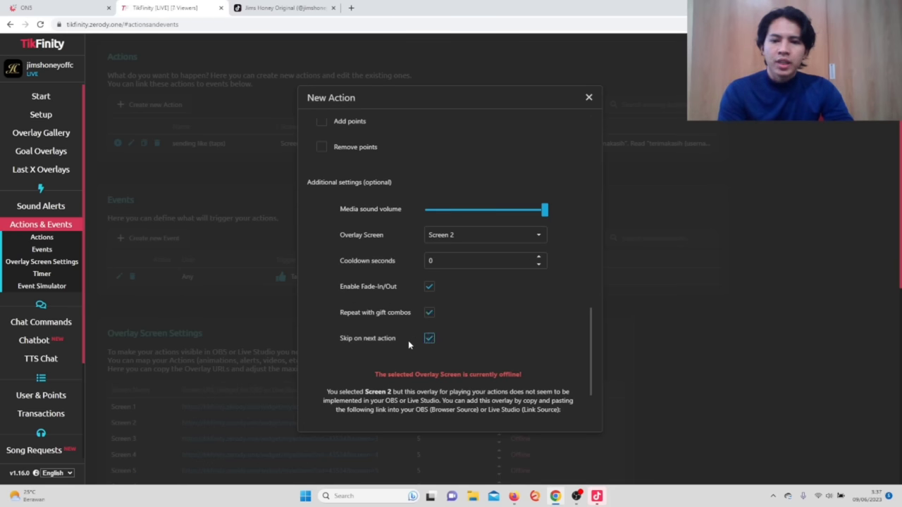
pyautogui.scroll(-2, 413, 322)
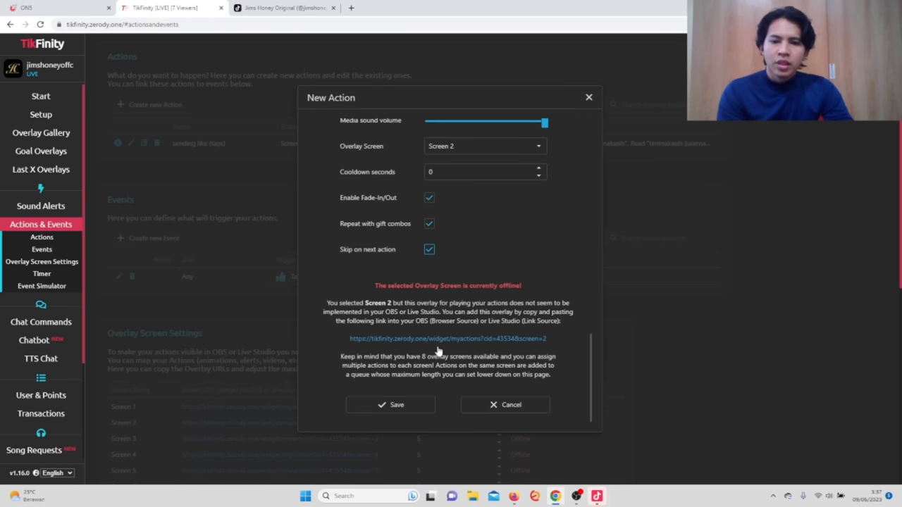
pyautogui.click(399, 405)
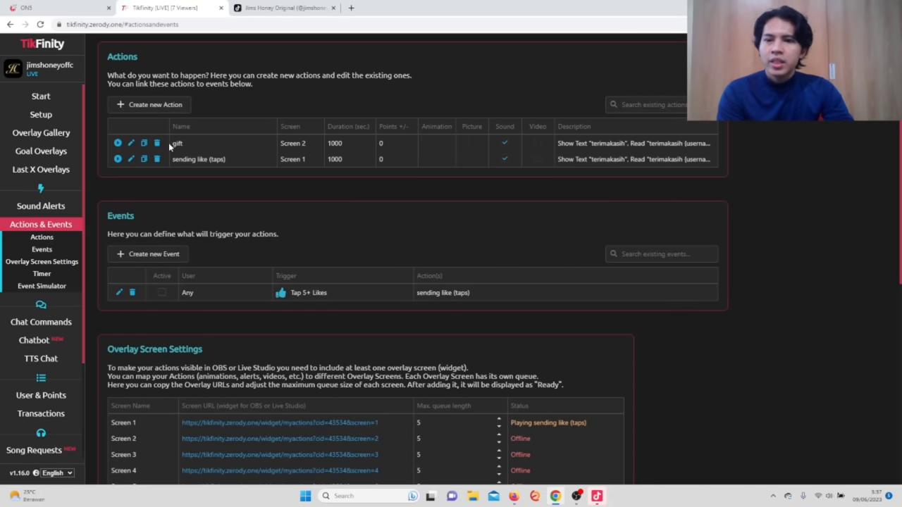
# Select the gift action's name in the Actions list to rename it.
pyautogui.moveTo(192, 148); pyautogui.dragTo(179, 149)
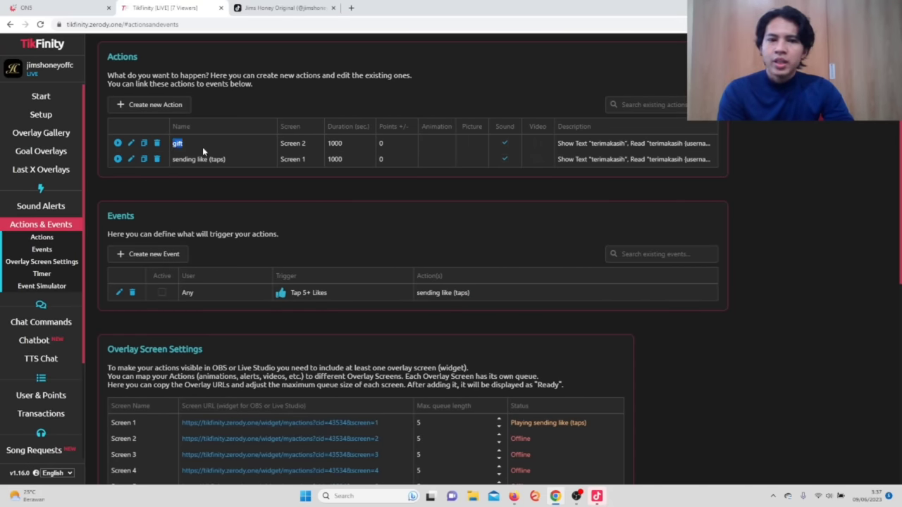
pyautogui.click(204, 147)
pyautogui.scroll(1, 221, 150)
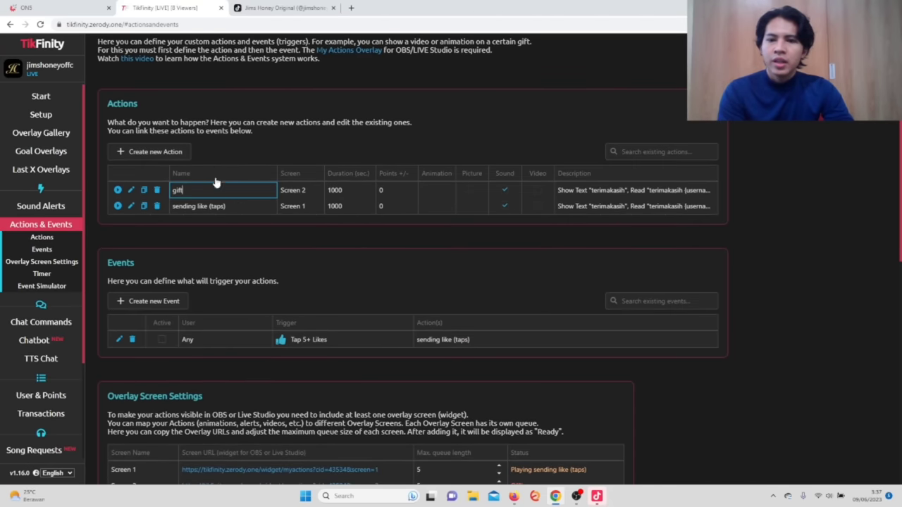
# Create a new event triggered by gifts above a minimum coin value.
pyautogui.click(152, 302)
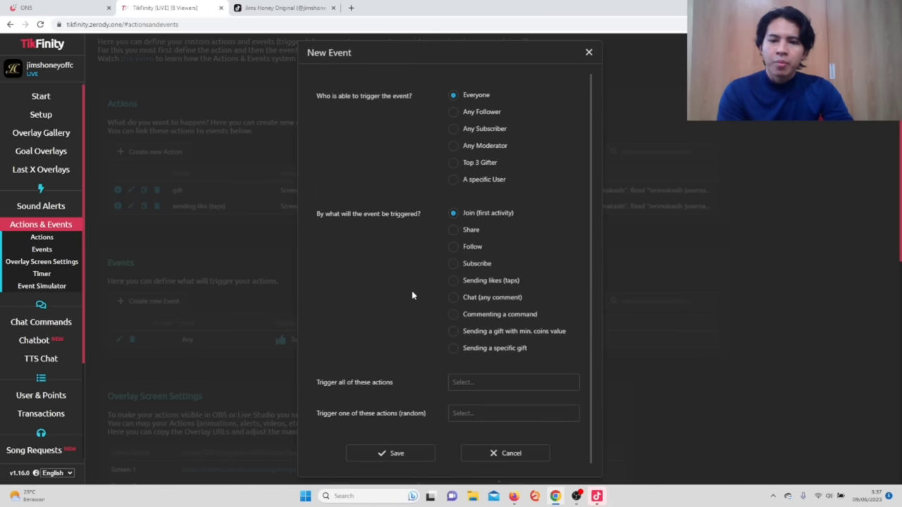
pyautogui.click(454, 332)
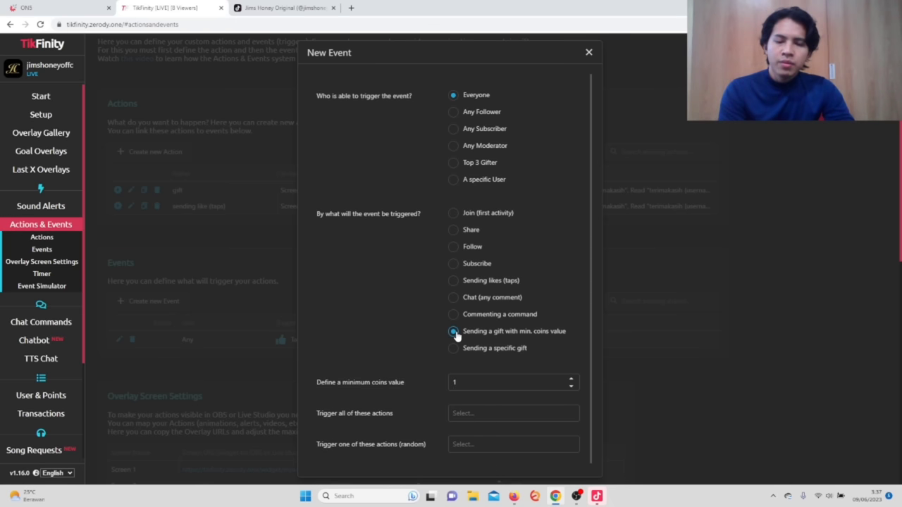
pyautogui.hotkey('ctrl', '+')
pyautogui.hotkey('ctrl', '+')
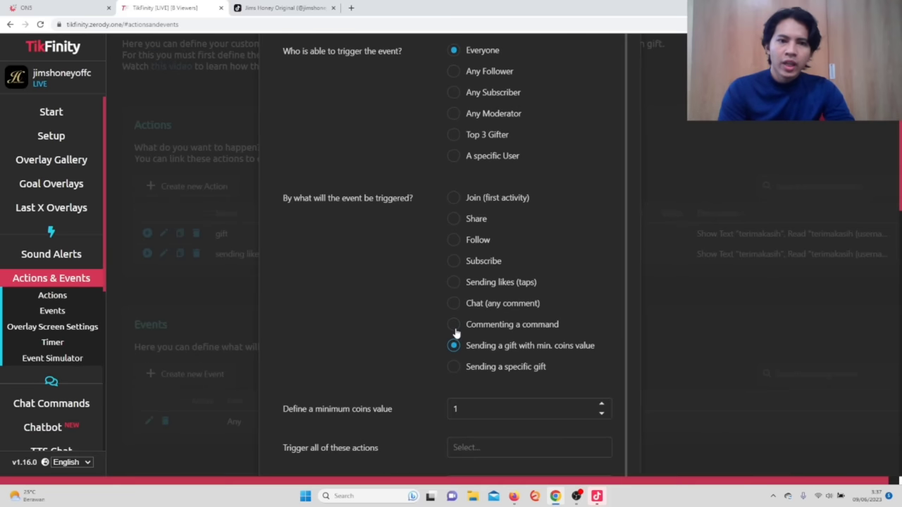
pyautogui.hotkey('ctrl', '+')
pyautogui.hotkey('ctrl', '+')
pyautogui.scroll(-1, 463, 317)
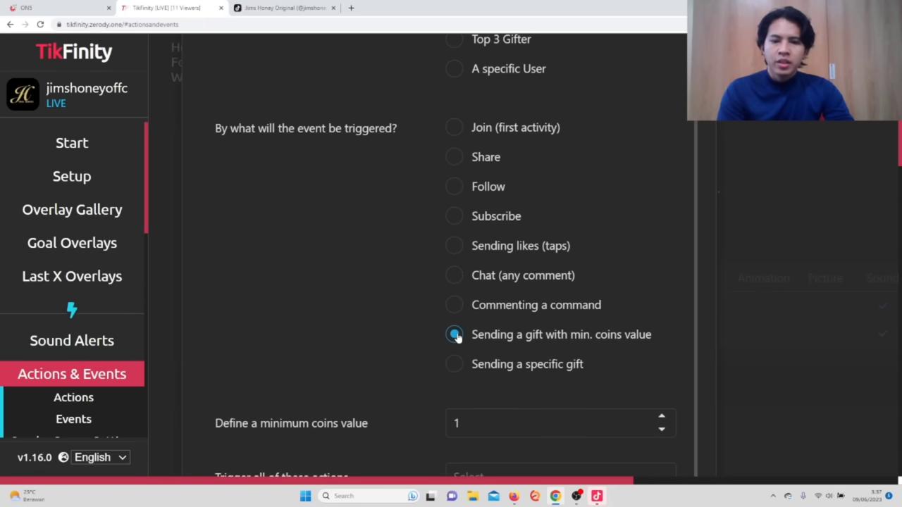
pyautogui.scroll(-1, 529, 329)
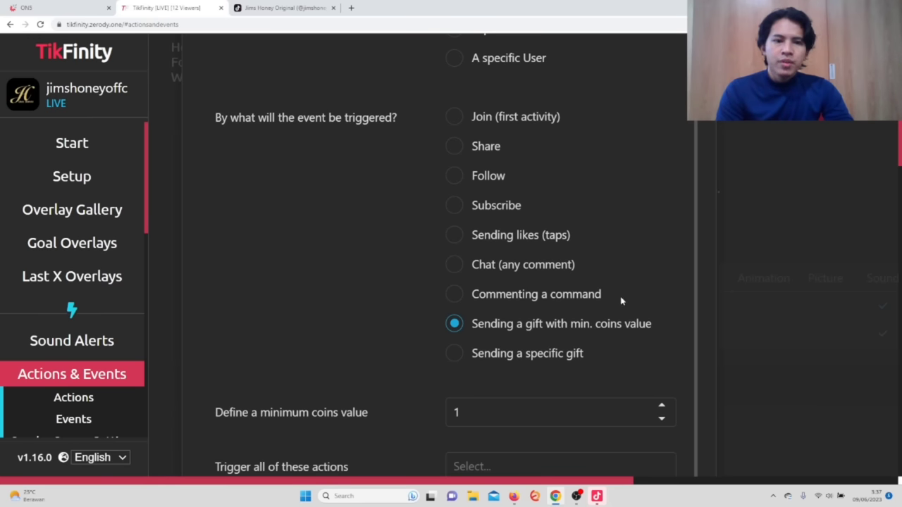
pyautogui.hotkey('ctrl', '-')
pyautogui.hotkey('ctrl', '-')
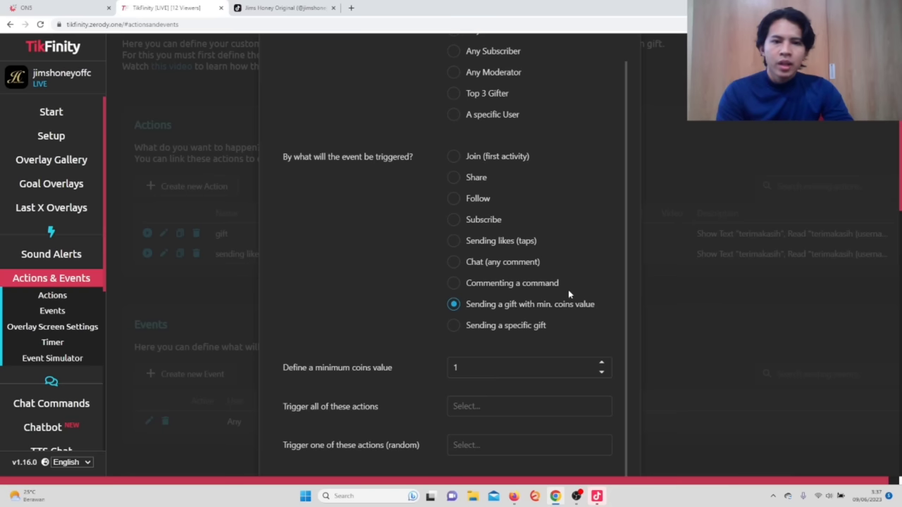
pyautogui.click(473, 370)
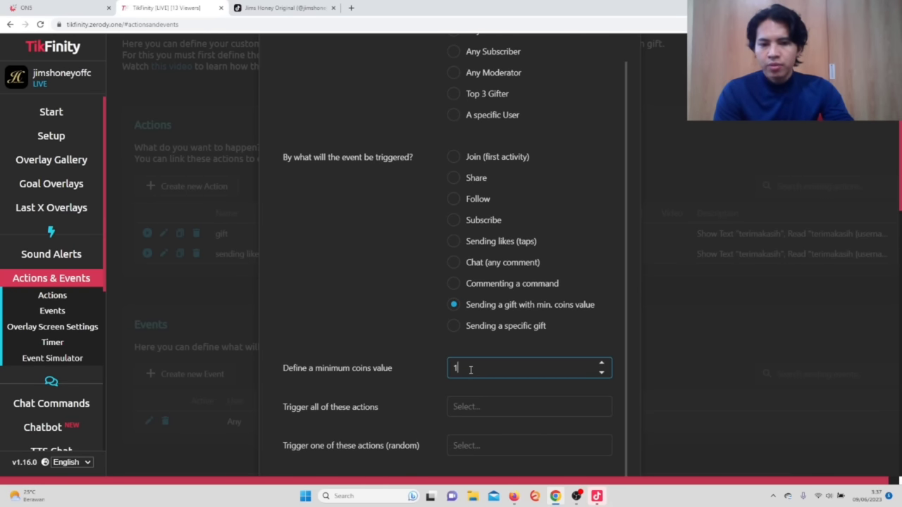
# Try the specific-gift trigger, then switch back to gifts of at least 1 coin.
pyautogui.click(454, 326)
pyautogui.click(472, 370)
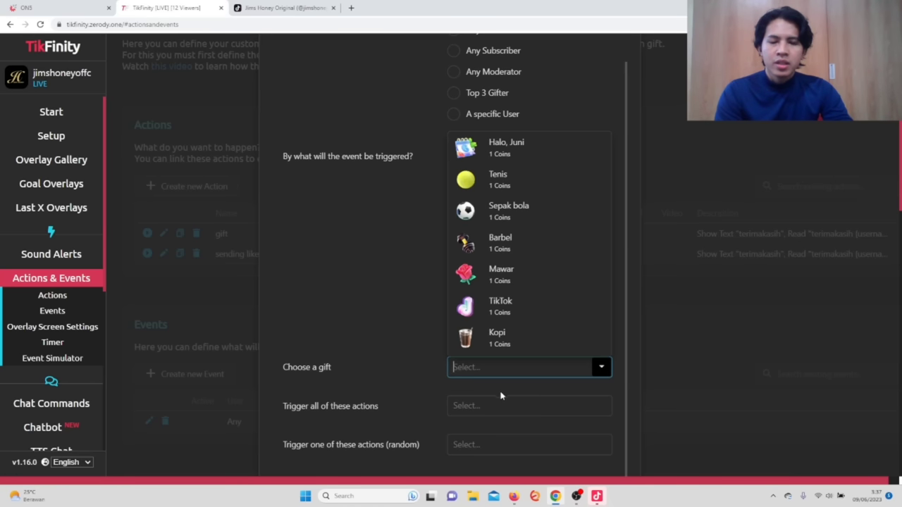
pyautogui.scroll(-10, 486, 280)
pyautogui.scroll(-5, 485, 282)
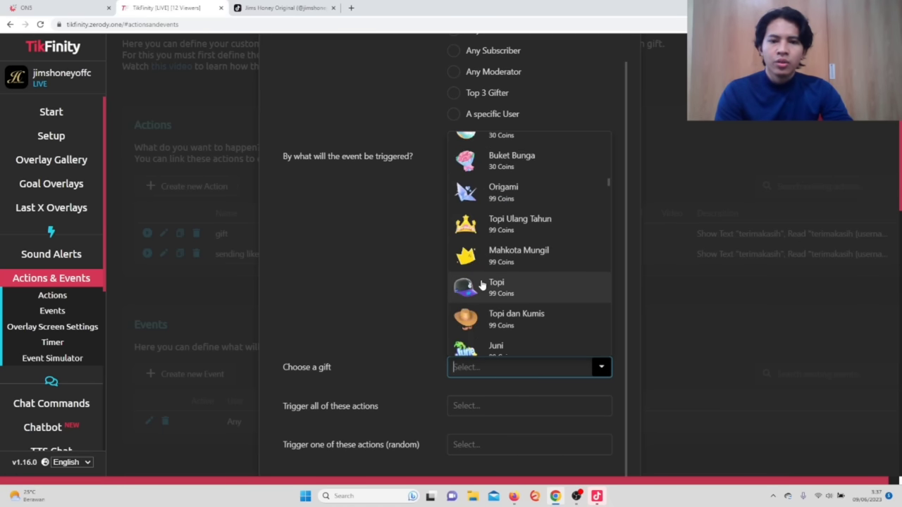
pyautogui.click(413, 357)
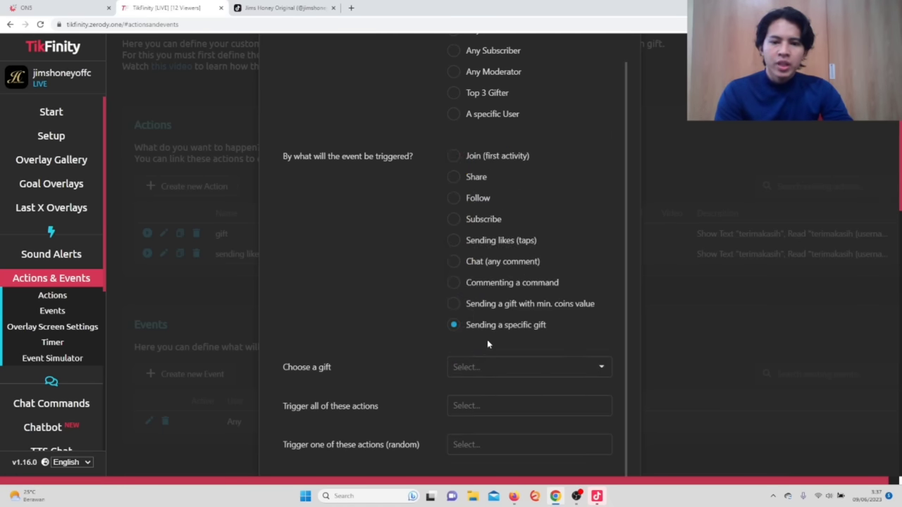
pyautogui.click(454, 305)
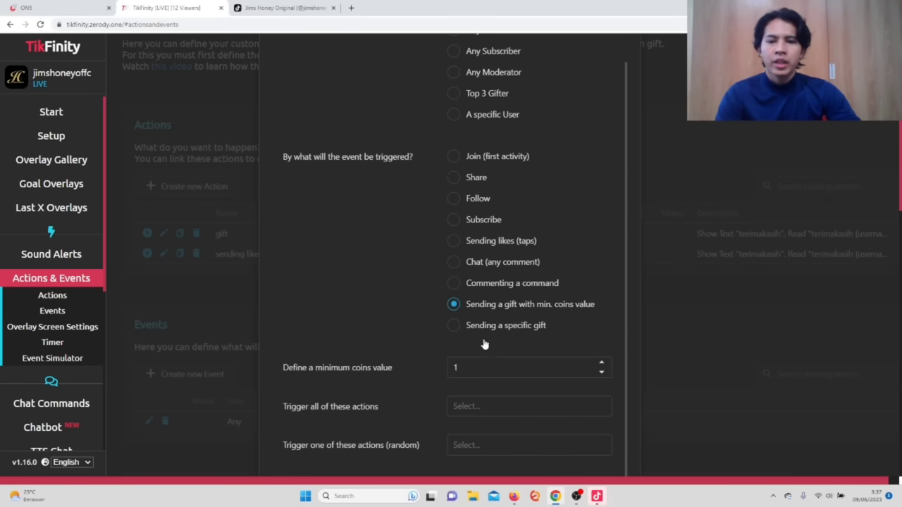
pyautogui.click(491, 371)
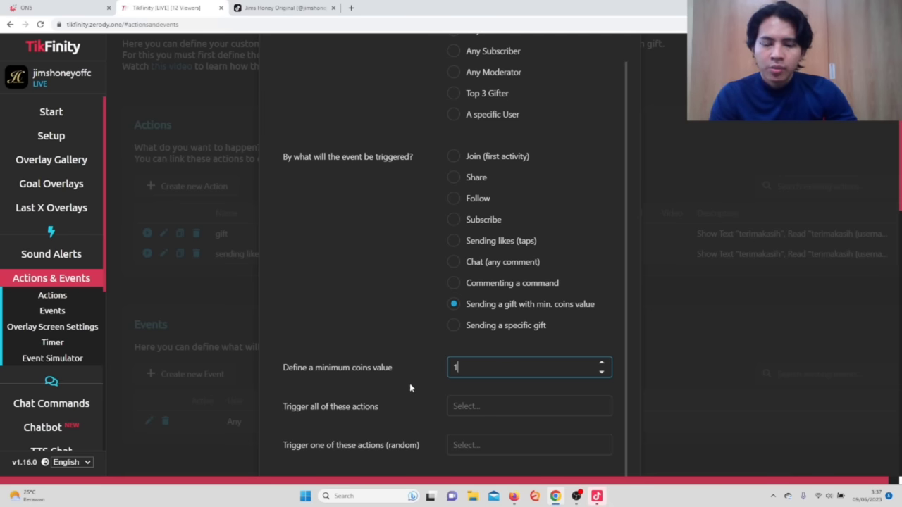
# Make the event trigger the 'gift' action and save the new event.
pyautogui.click(485, 408)
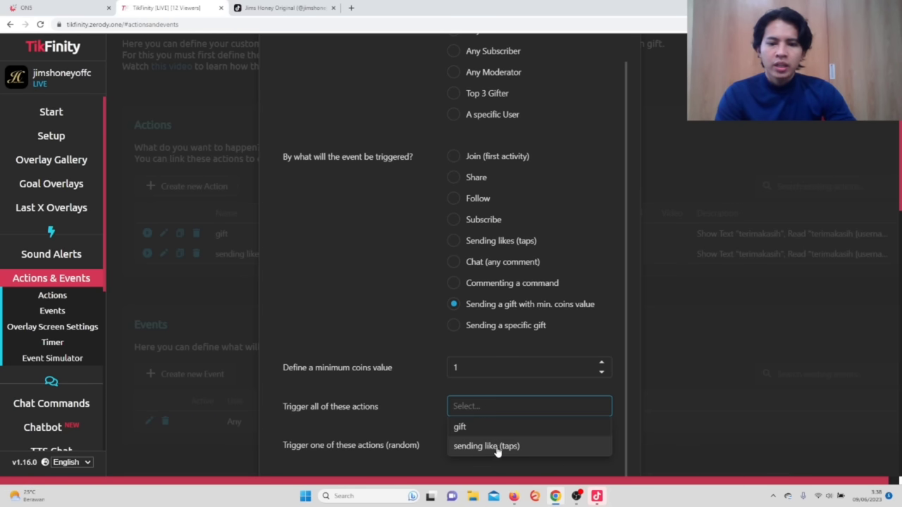
pyautogui.click(464, 428)
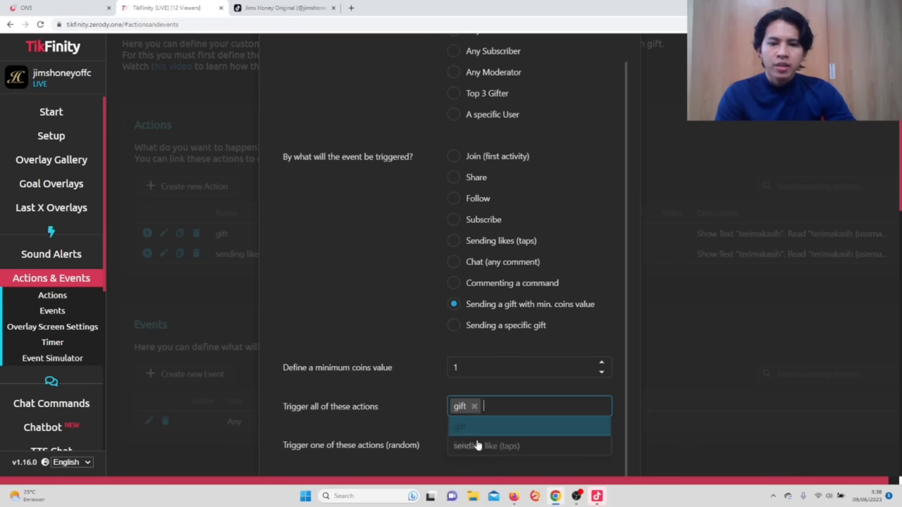
pyautogui.click(475, 448)
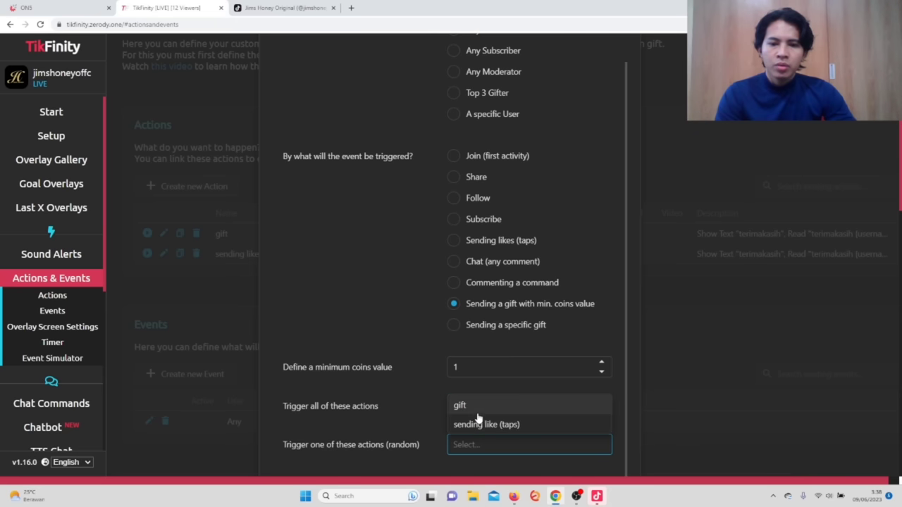
pyautogui.click(476, 412)
pyautogui.scroll(1, 481, 332)
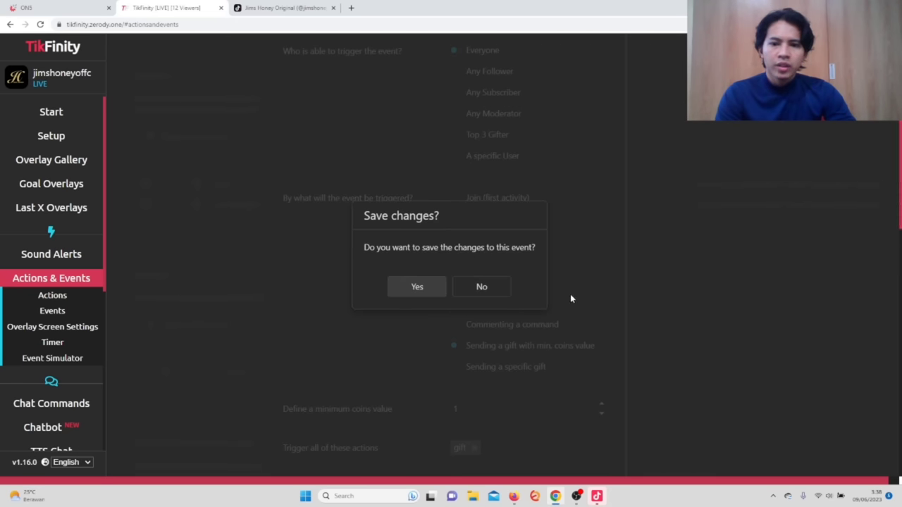
pyautogui.hotkey('ctrl', '-')
pyautogui.hotkey('ctrl', '-')
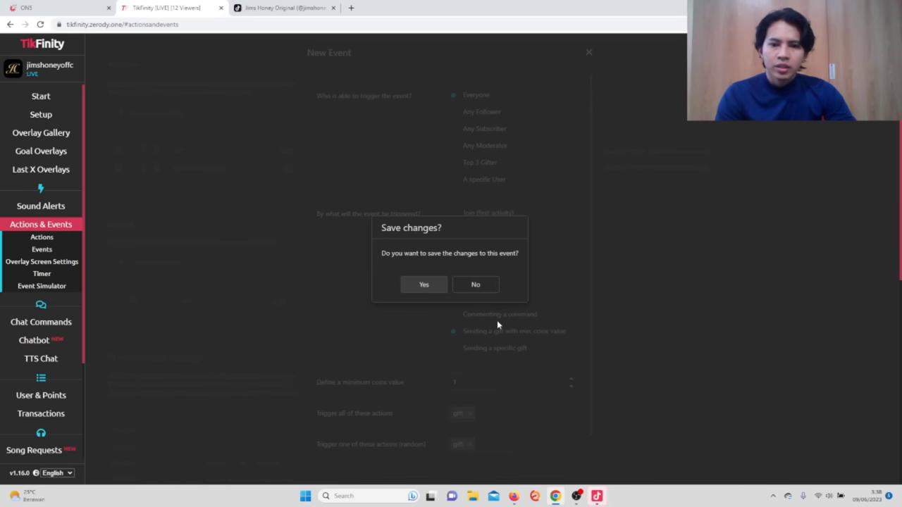
pyautogui.click(424, 285)
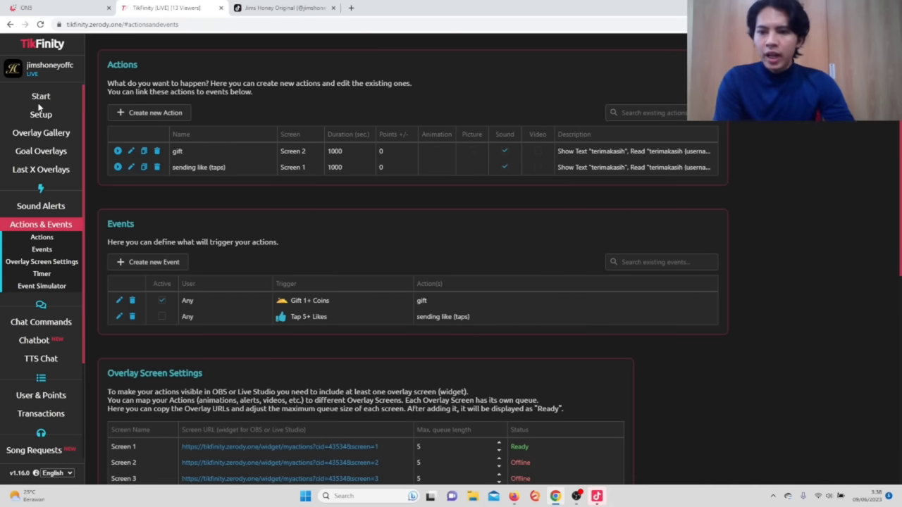
# Set the My Actions overlay in the Overlay Gallery to Screen 2.
pyautogui.click(47, 141)
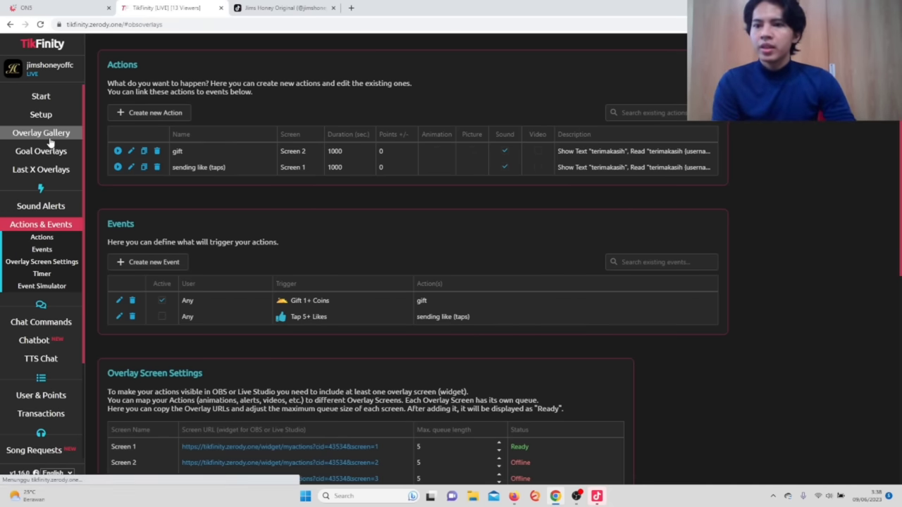
pyautogui.scroll(-7, 552, 183)
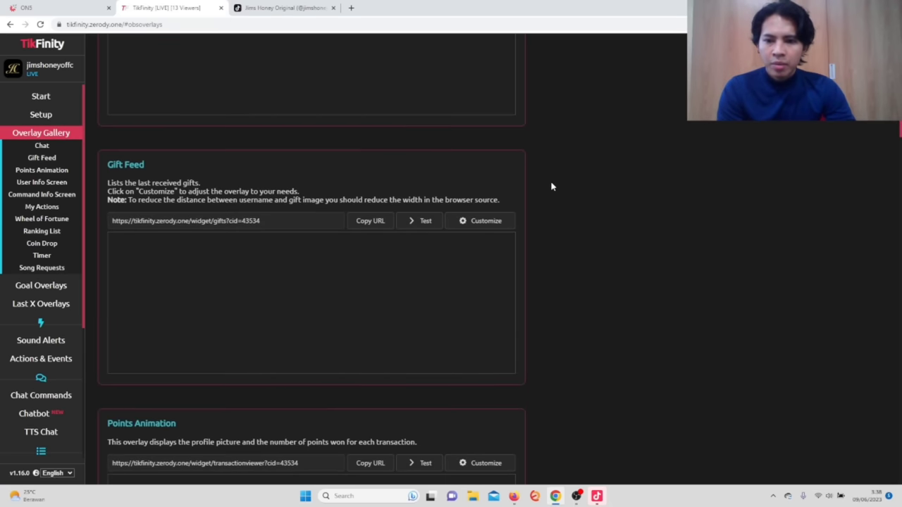
pyautogui.scroll(-6, 552, 186)
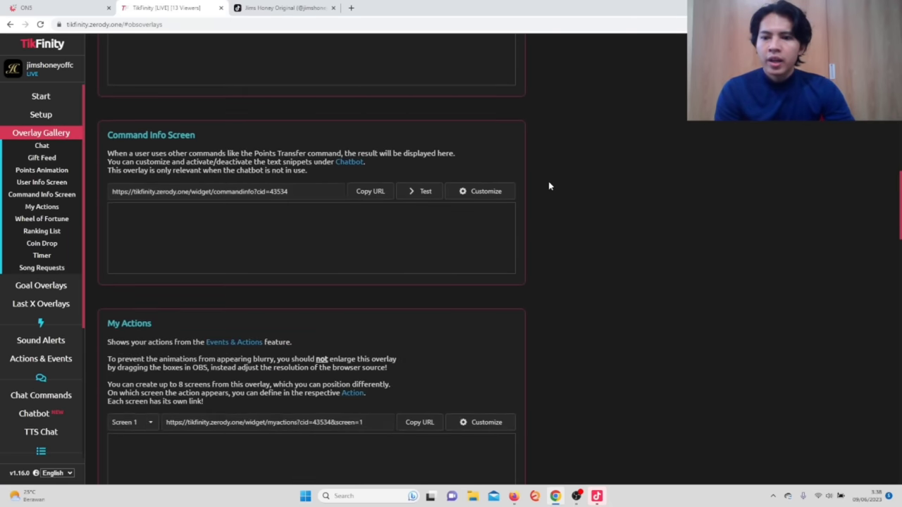
pyautogui.keyDown('ctrl'); pyautogui.scroll(3, 546, 183); pyautogui.keyUp('ctrl')
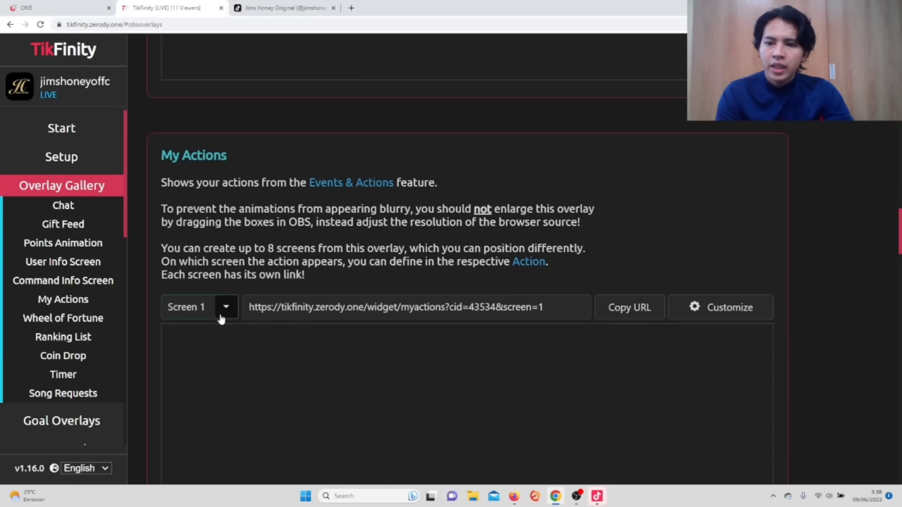
pyautogui.click(225, 310)
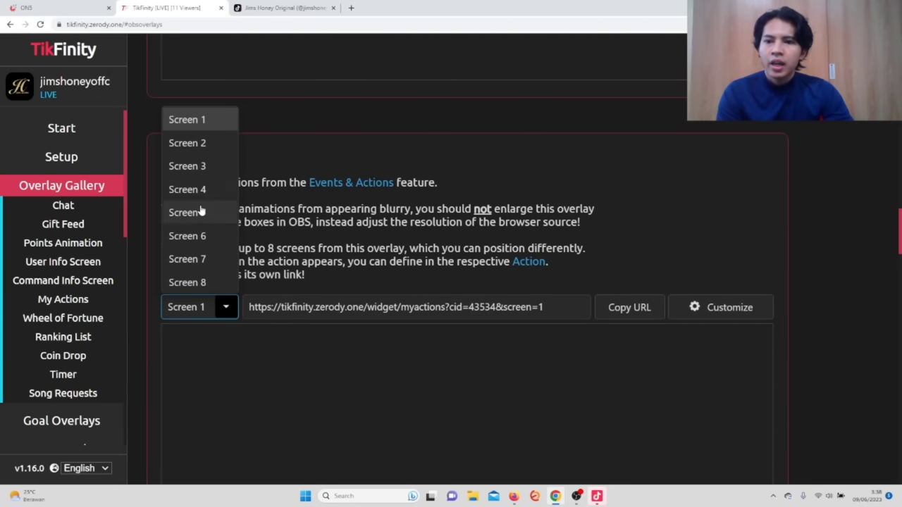
pyautogui.click(198, 143)
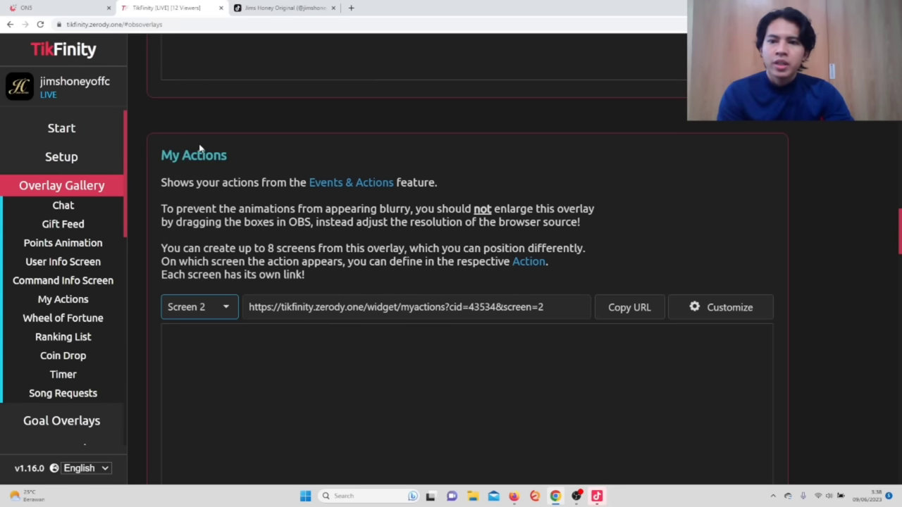
# Copy the Screen 2 overlay URL and switch to TikTok LIVE Studio.
pyautogui.click(635, 310)
pyautogui.click(635, 310)
pyautogui.click(635, 310)
pyautogui.click(635, 310)
pyautogui.click(635, 310)
pyautogui.click(635, 310)
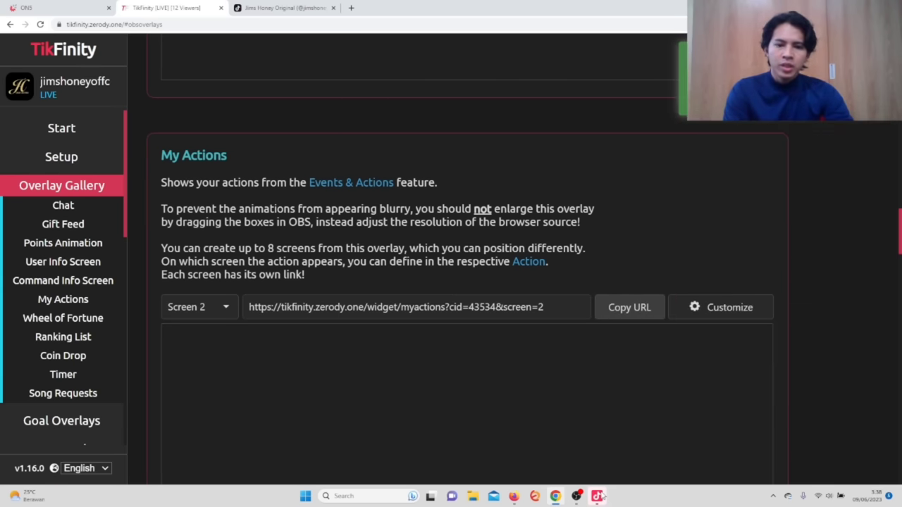
pyautogui.moveTo(597, 497)
pyautogui.click(586, 448)
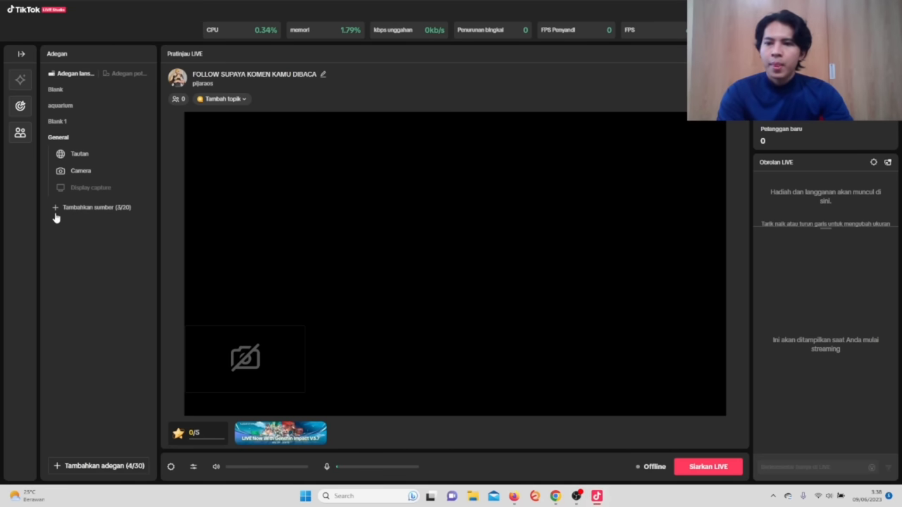
# Rename the existing Tautan link source to 'like'.
pyautogui.click(78, 156)
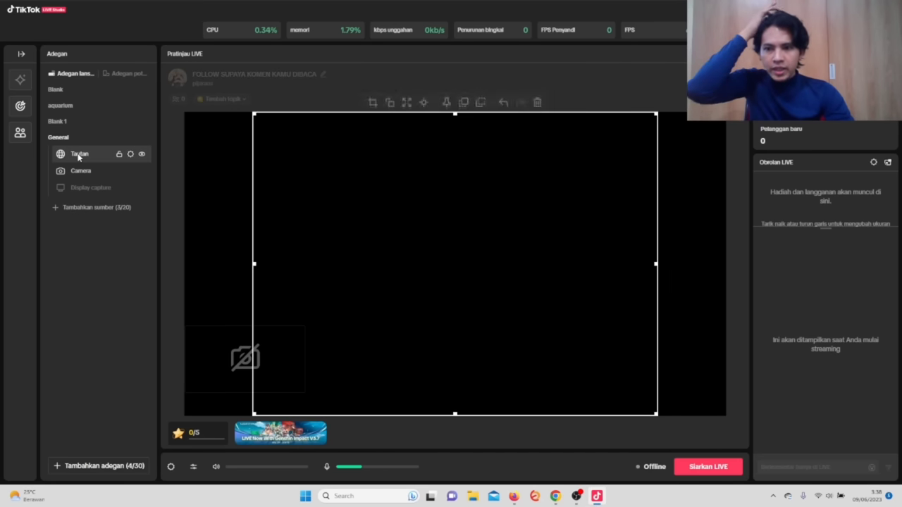
pyautogui.rightClick(78, 156)
pyautogui.click(86, 166)
pyautogui.press('BackSpace')
pyautogui.press('BackSpace')
pyautogui.press('BackSpace')
pyautogui.press('BackSpace')
pyautogui.press('BackSpace')
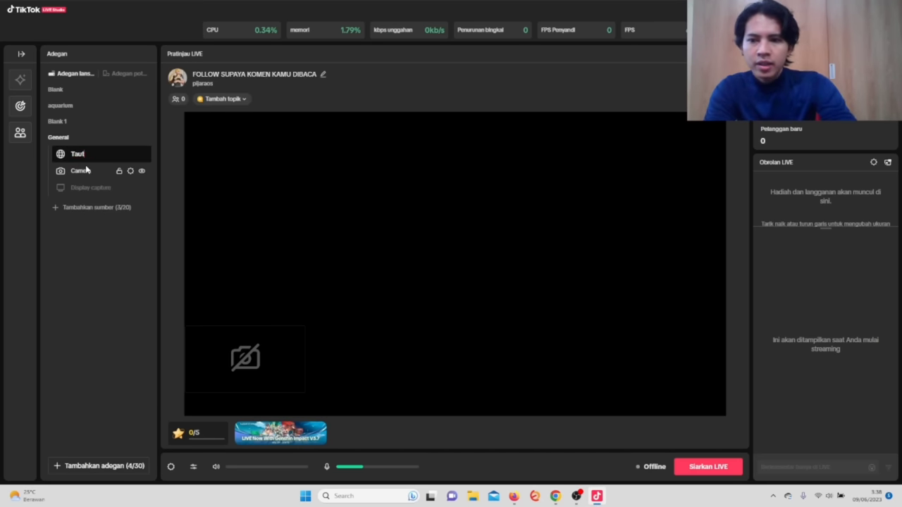
pyautogui.write('like')
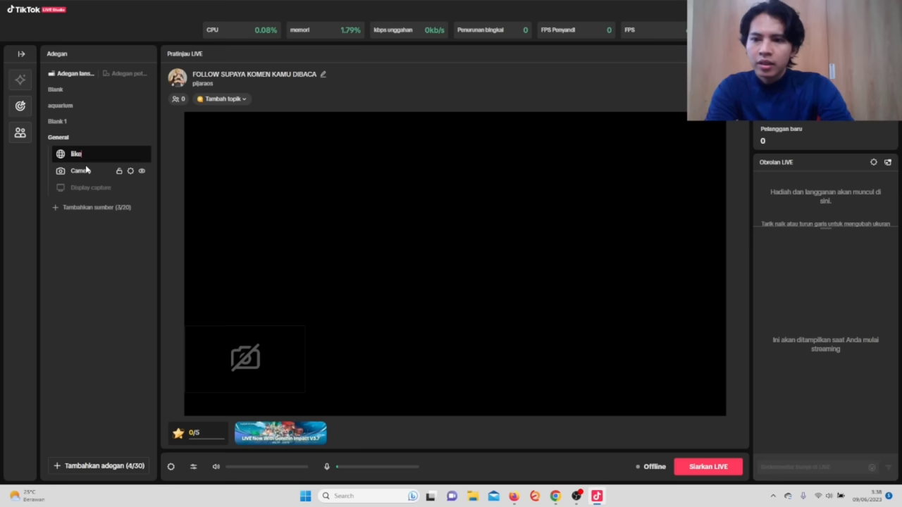
pyautogui.press('Return')
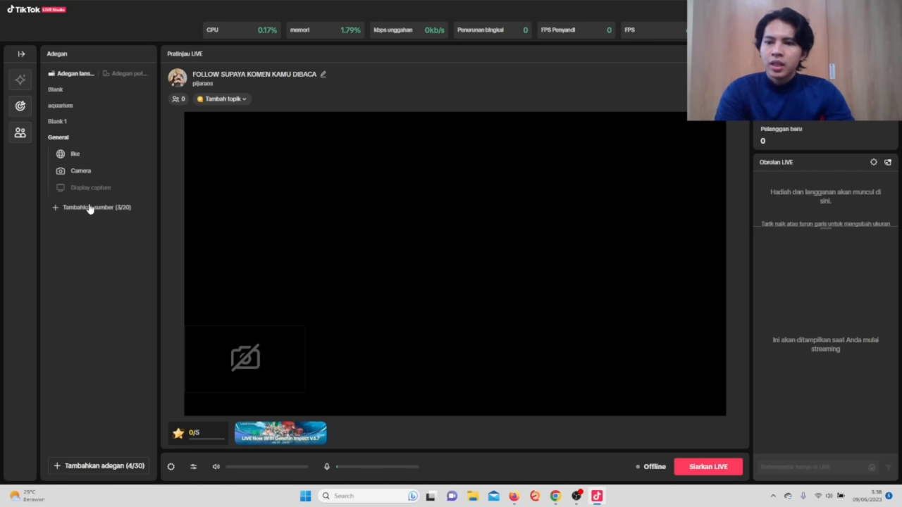
# Add a new Tautan link source to the scene.
pyautogui.click(120, 207)
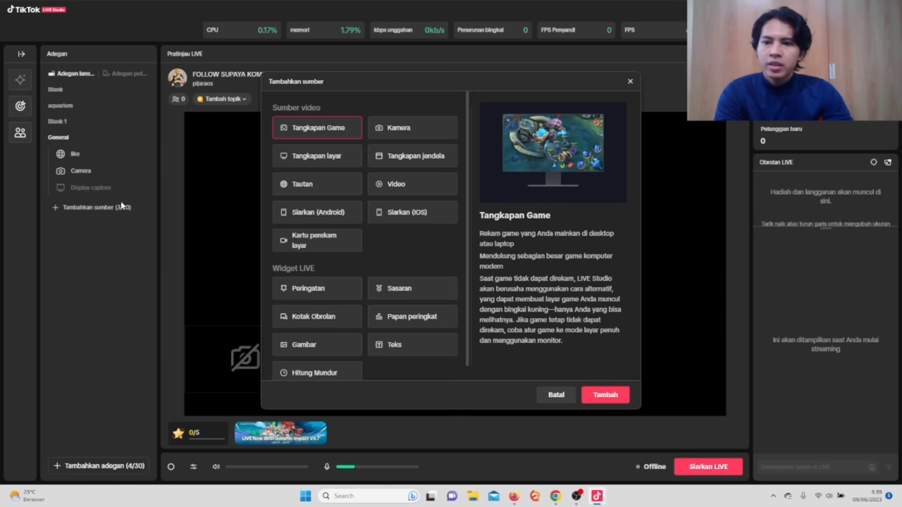
pyautogui.click(304, 187)
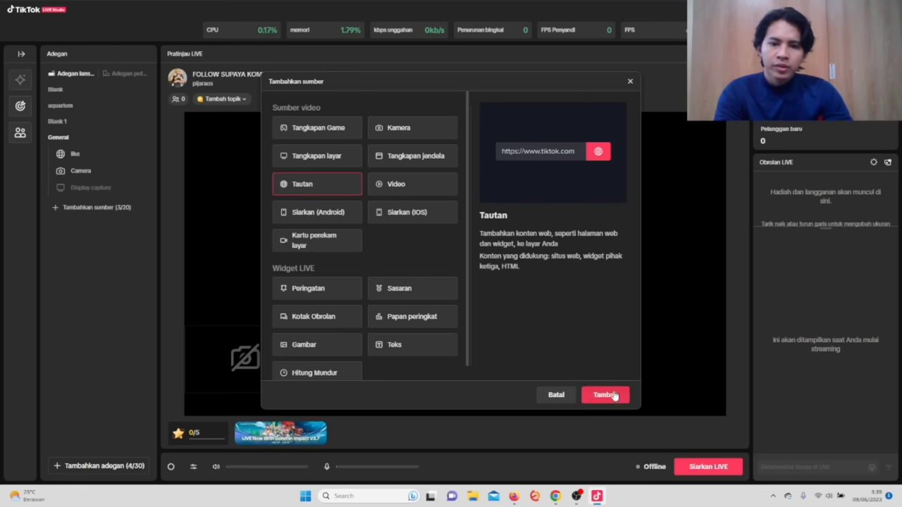
pyautogui.click(608, 396)
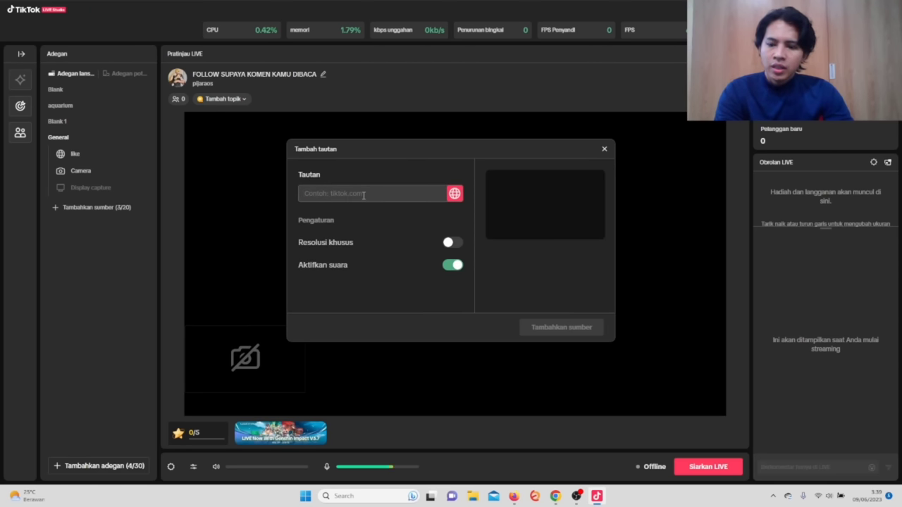
# In TikFinity, keep Screen 2 selected for My Actions and copy its URL again.
pyautogui.moveTo(555, 498)
pyautogui.click(545, 443)
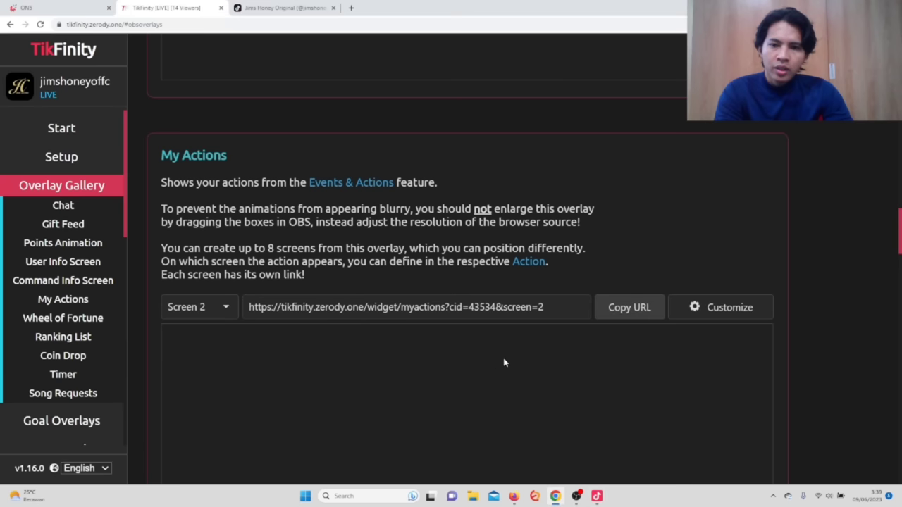
pyautogui.click(225, 310)
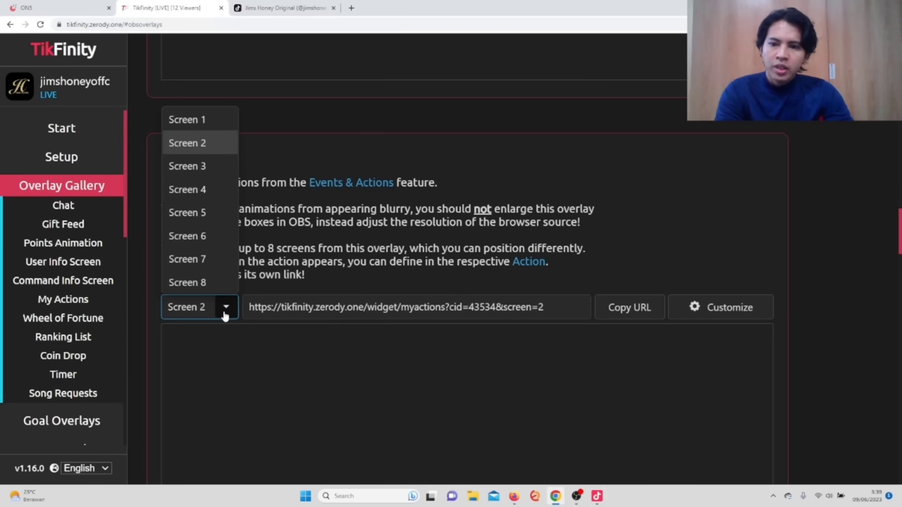
pyautogui.click(223, 313)
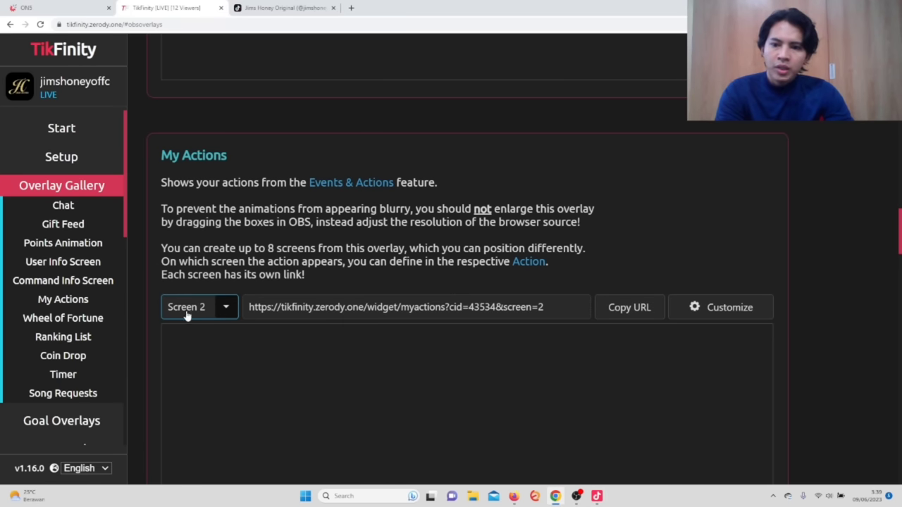
pyautogui.click(618, 313)
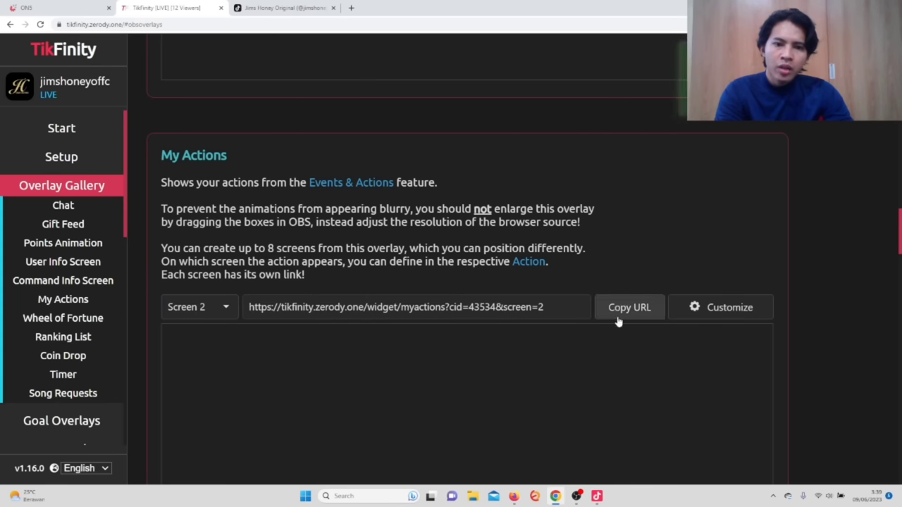
# Return to TikTok LIVE Studio's Tambah tautan dialog and focus its URL field.
pyautogui.moveTo(597, 496)
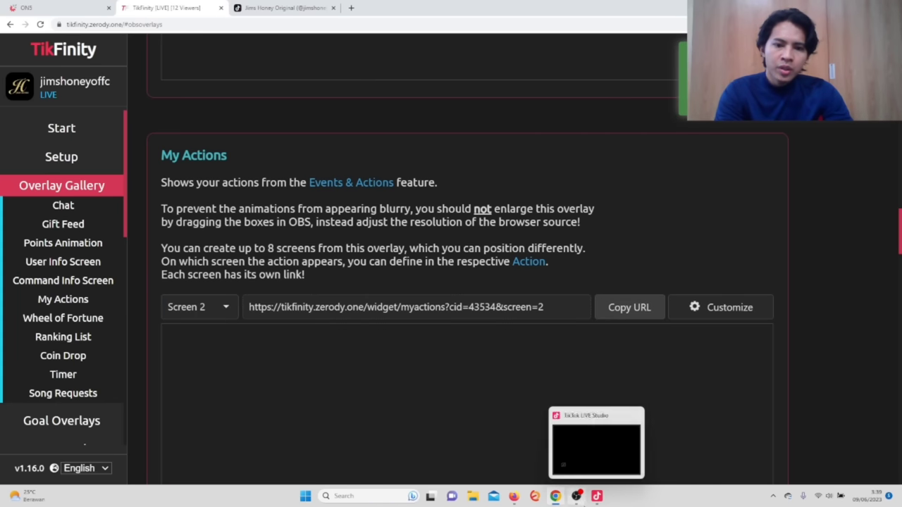
pyautogui.click(600, 466)
pyautogui.click(351, 196)
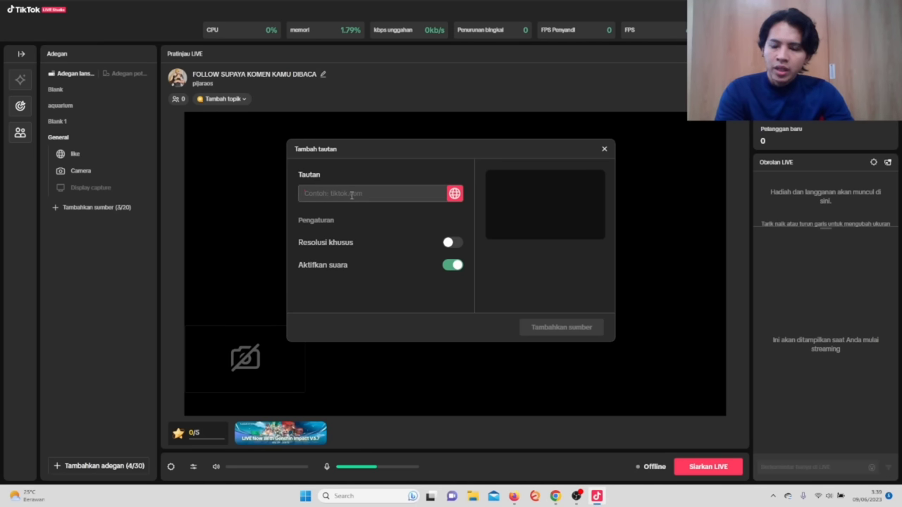
# Paste the Screen 2 URL as a link source, name it 'gift', and stretch it full-screen.
pyautogui.hotkey('ctrl', 'v')
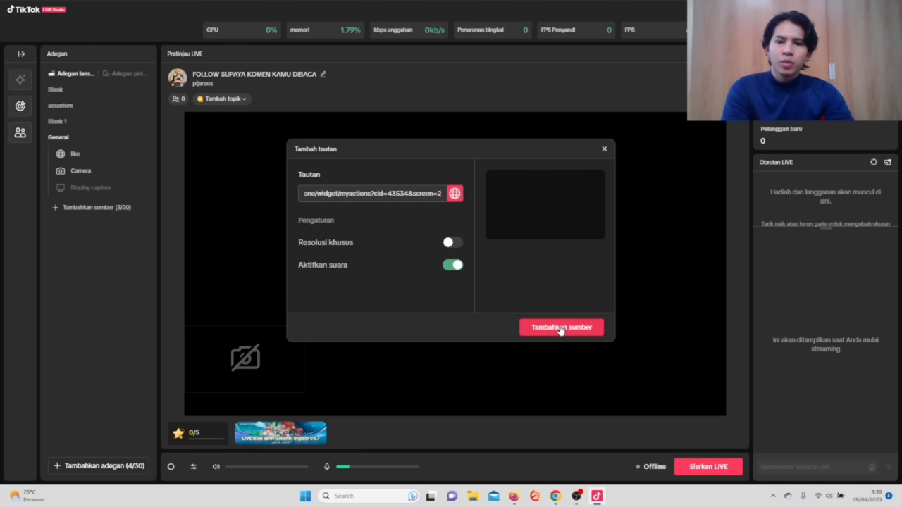
pyautogui.click(560, 329)
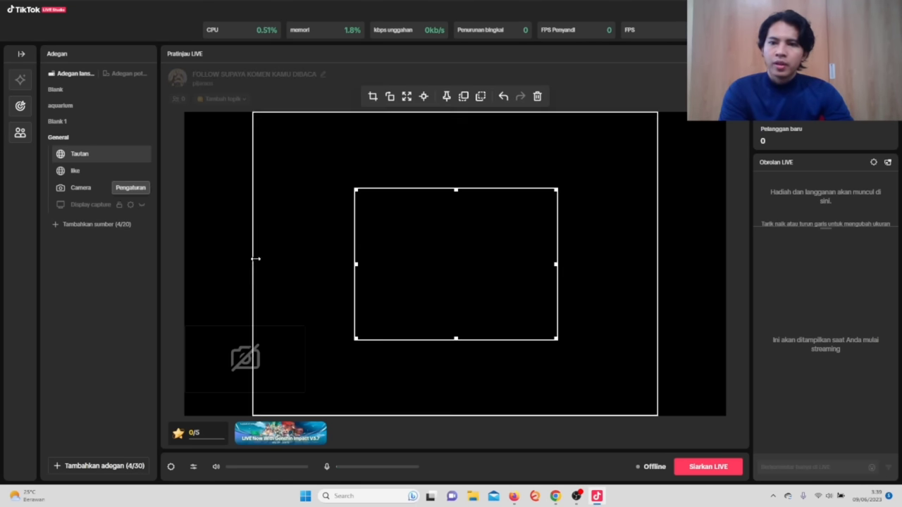
pyautogui.rightClick(90, 155)
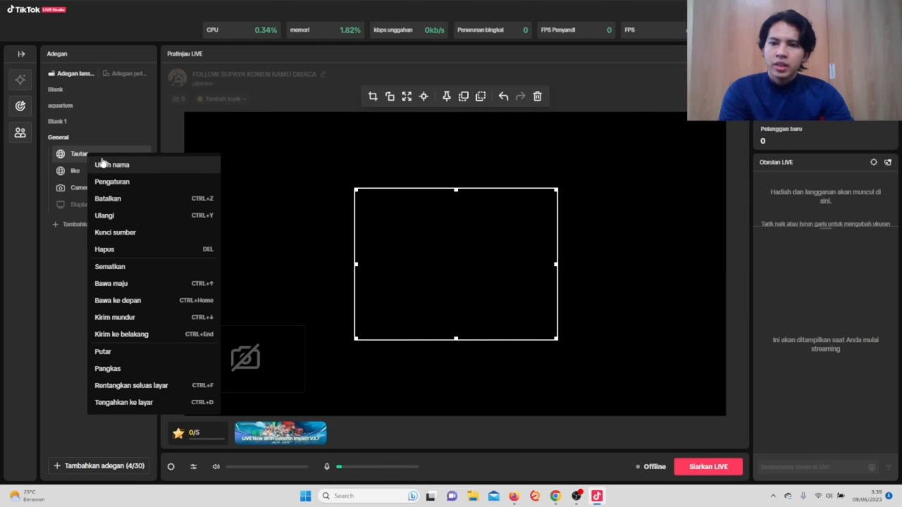
pyautogui.click(110, 166)
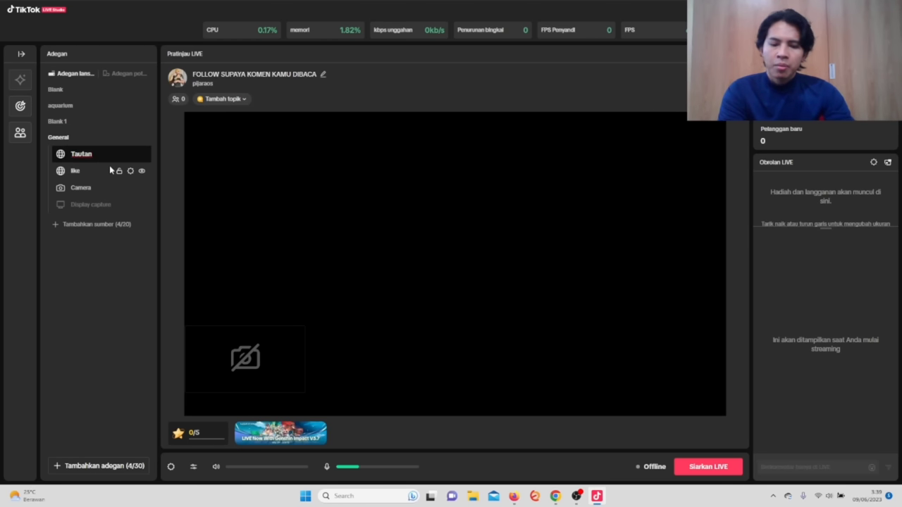
pyautogui.press('BackSpace')
pyautogui.press('BackSpace')
pyautogui.press('BackSpace')
pyautogui.press('BackSpace')
pyautogui.press('BackSpace')
pyautogui.press('BackSpace')
pyautogui.write('gift')
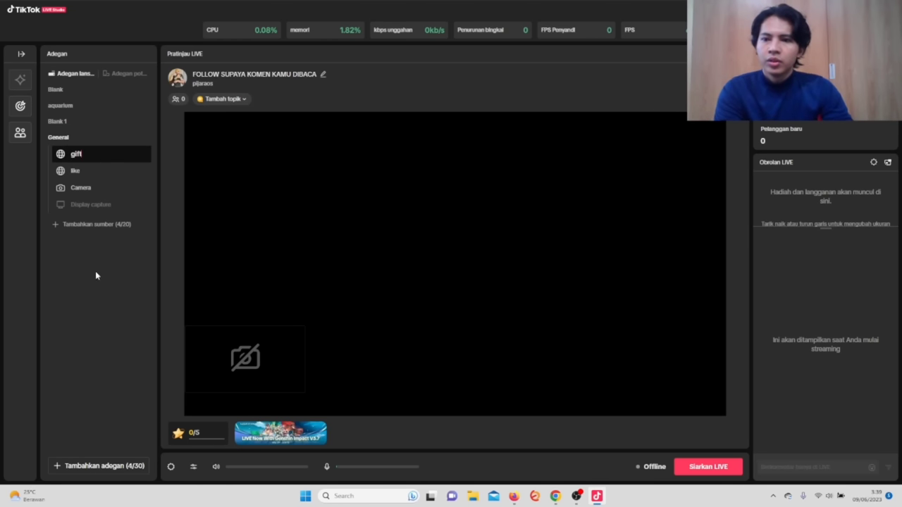
pyautogui.click(102, 310)
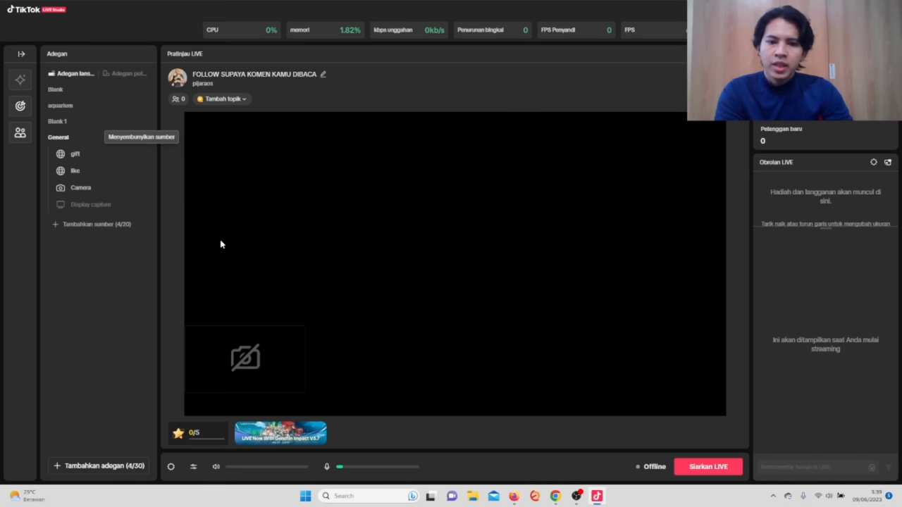
pyautogui.click(92, 153)
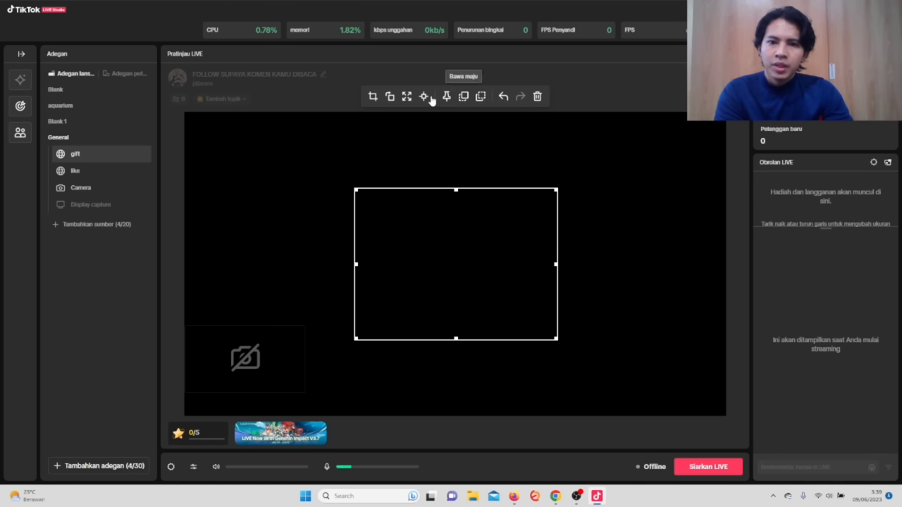
pyautogui.click(407, 97)
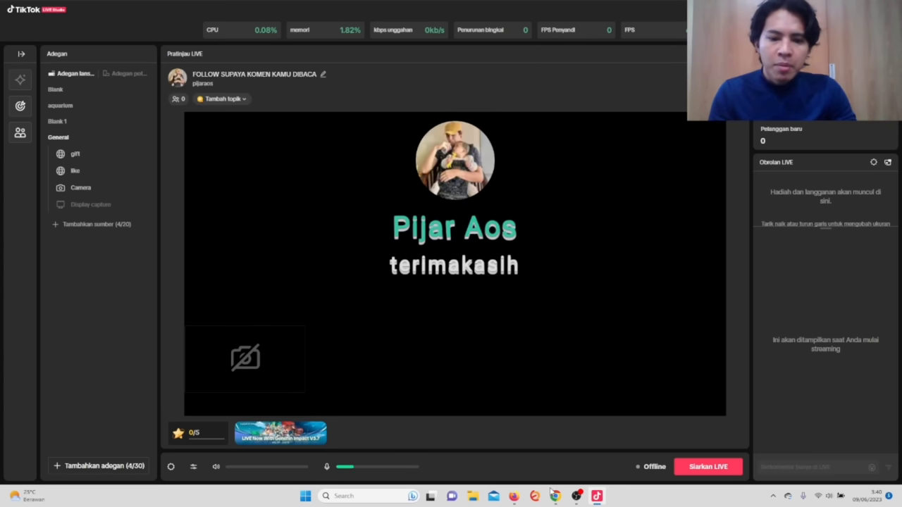
# Go back to TikFinity and open the Actions & Events page.
pyautogui.moveTo(555, 496)
pyautogui.click(562, 465)
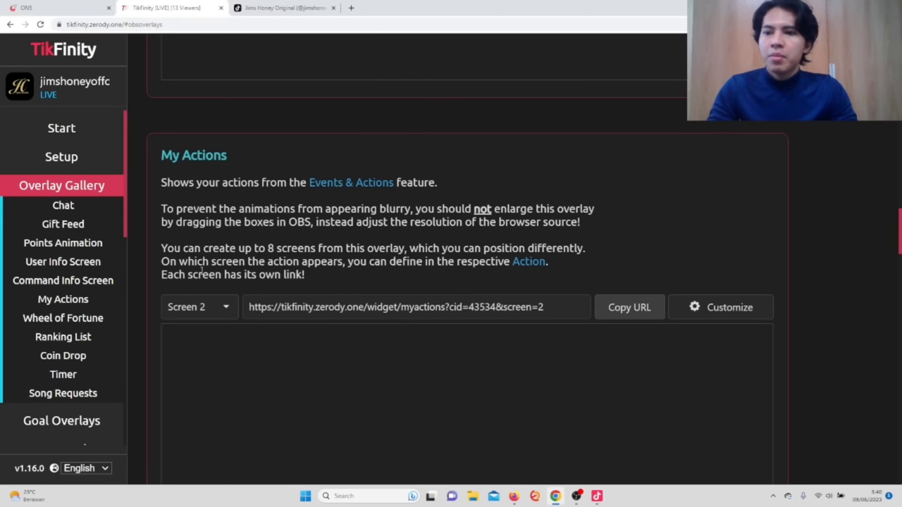
pyautogui.click(90, 188)
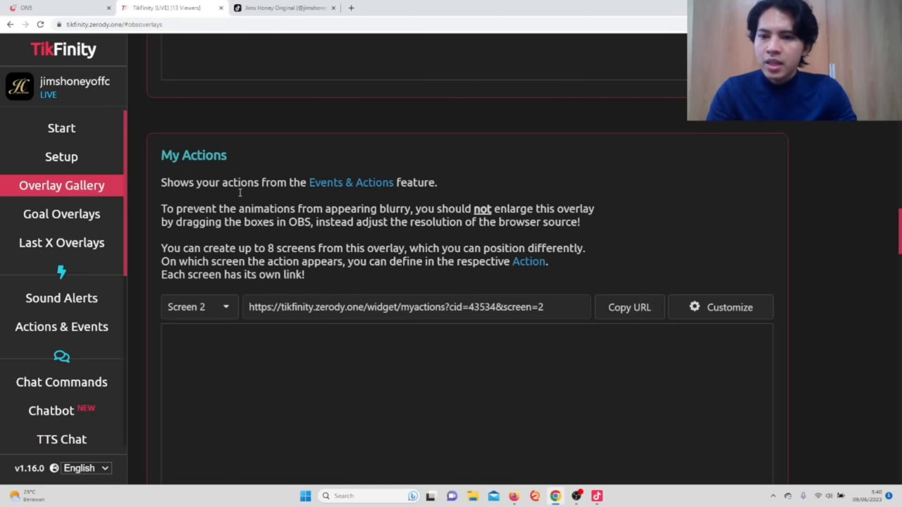
pyautogui.hotkey('ctrl', '-')
pyautogui.hotkey('ctrl', '-')
pyautogui.hotkey('ctrl', '-')
pyautogui.hotkey('ctrl', '-')
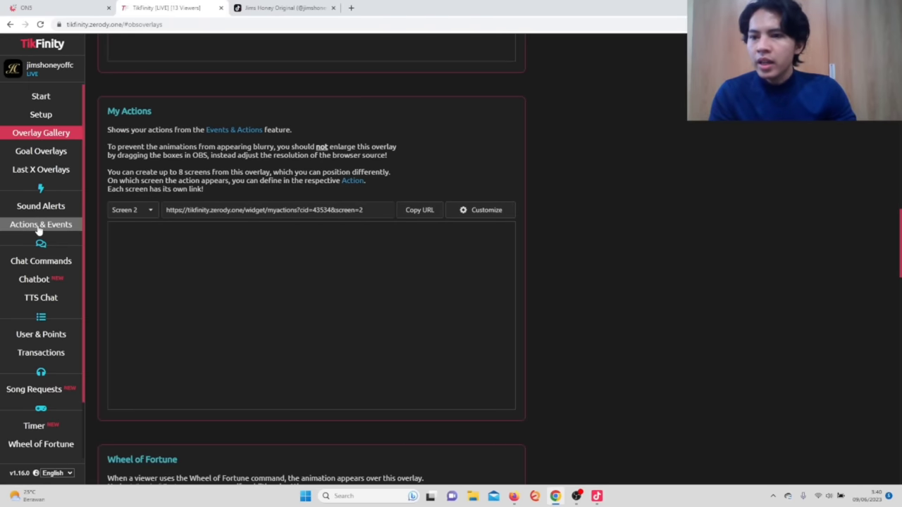
pyautogui.click(40, 225)
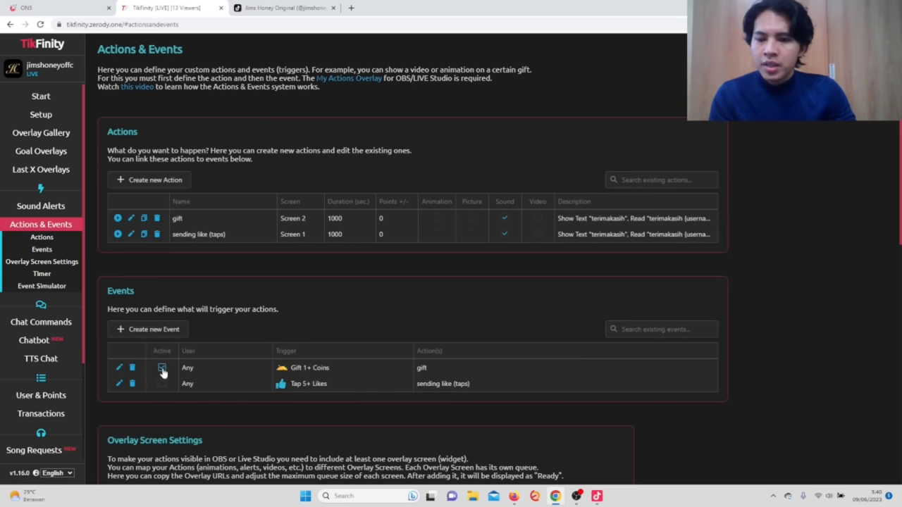
# Uncheck Active on the Gift 1+ Coins event in the Events table.
pyautogui.hotkey('ctrl', '+')
pyautogui.hotkey('ctrl', '+')
pyautogui.hotkey('ctrl', '+')
pyautogui.hotkey('ctrl', '+')
pyautogui.scroll(-3, 233, 316)
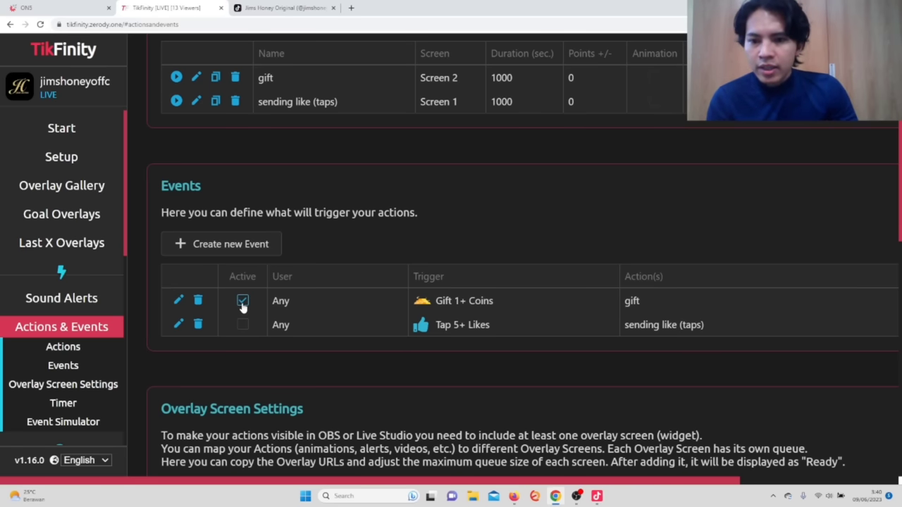
pyautogui.click(242, 301)
pyautogui.hotkey('ctrl', '+')
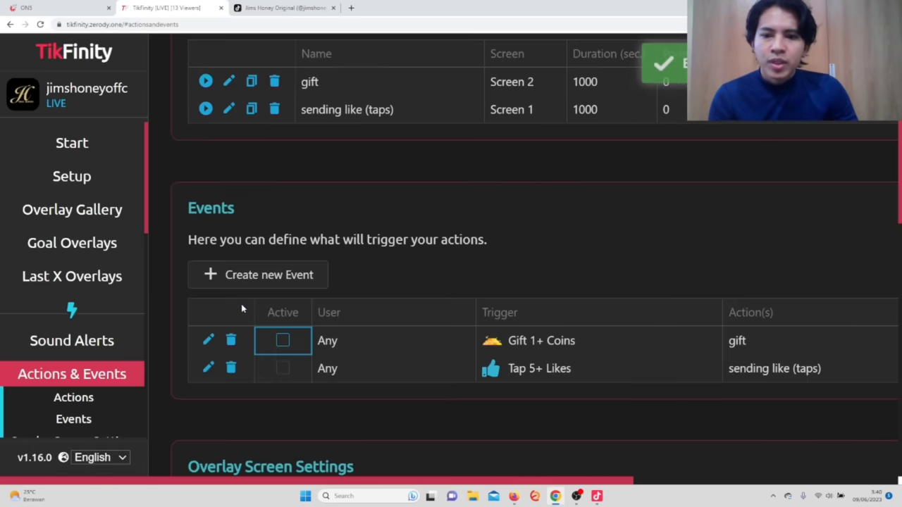
pyautogui.hotkey('ctrl', '-')
pyautogui.hotkey('ctrl', '-')
pyautogui.hotkey('ctrl', '-')
pyautogui.hotkey('ctrl', '-')
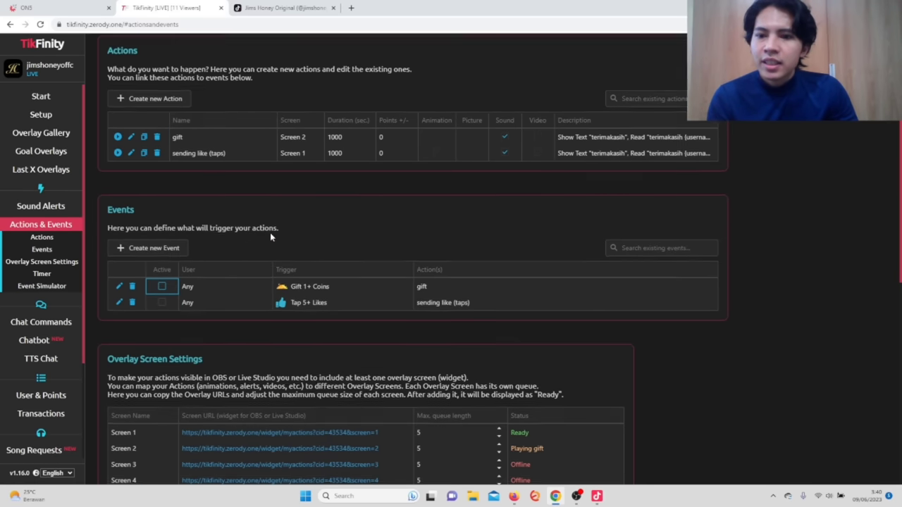
pyautogui.scroll(1, 270, 233)
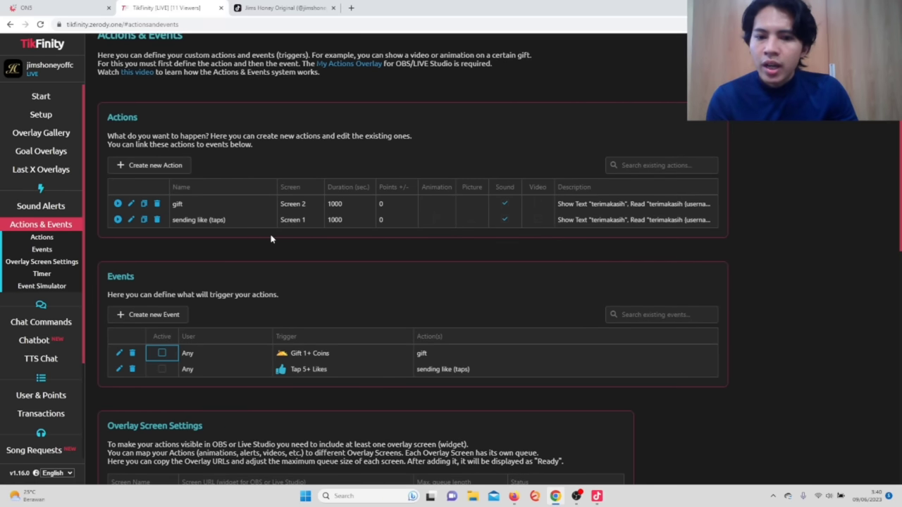
# Create a new action named 'share' that shows the alert text 'TQ'.
pyautogui.click(164, 169)
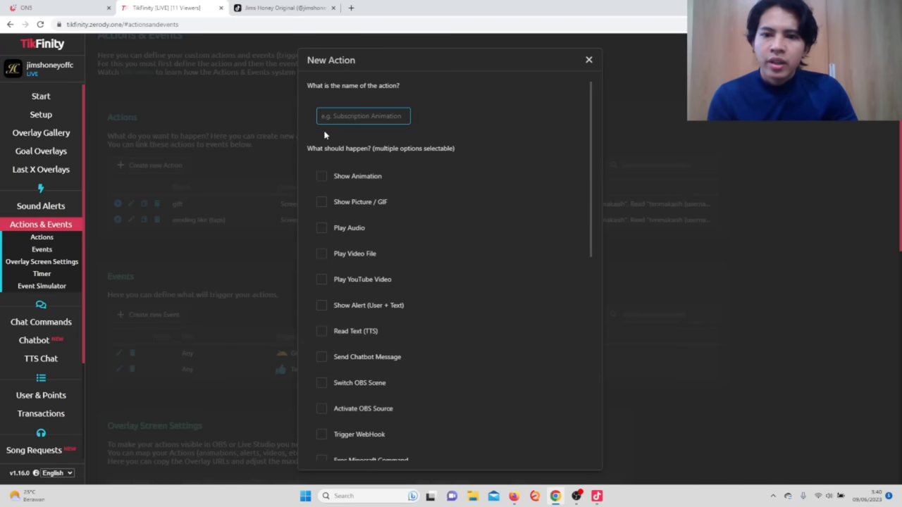
pyautogui.write('t')
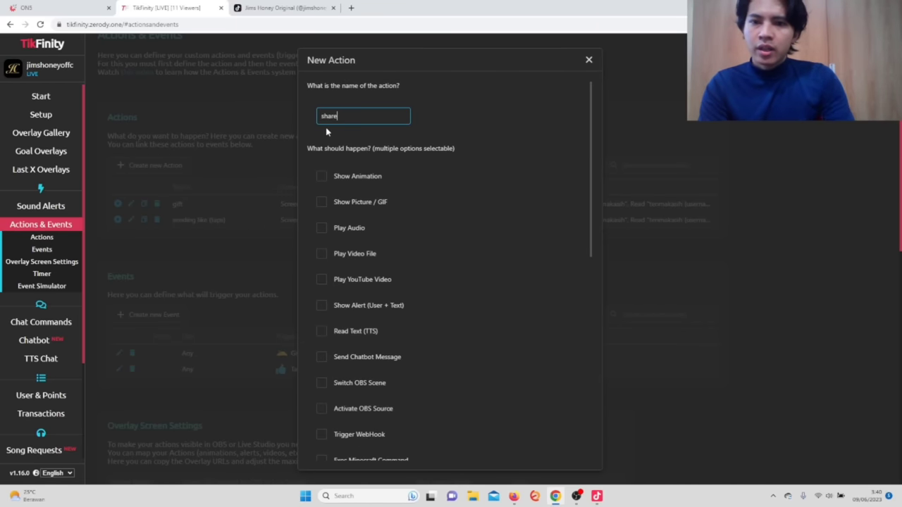
pyautogui.click(322, 305)
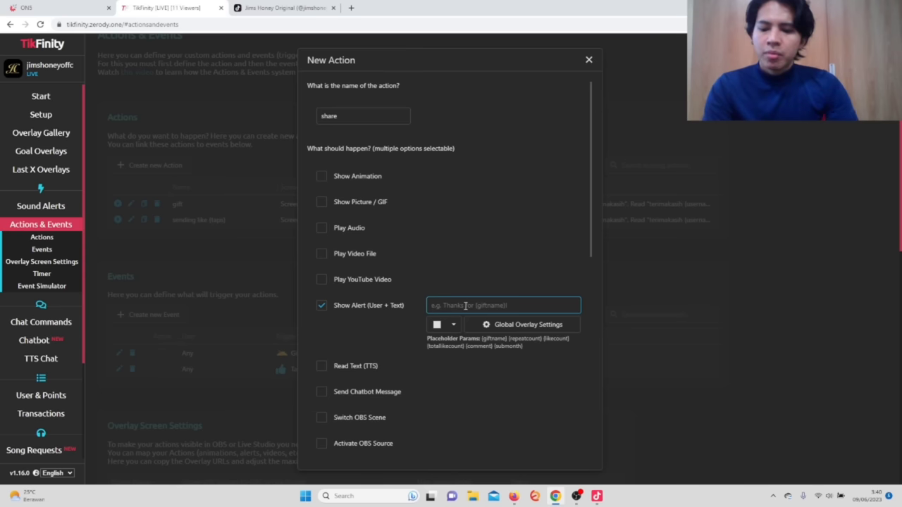
pyautogui.write('{')
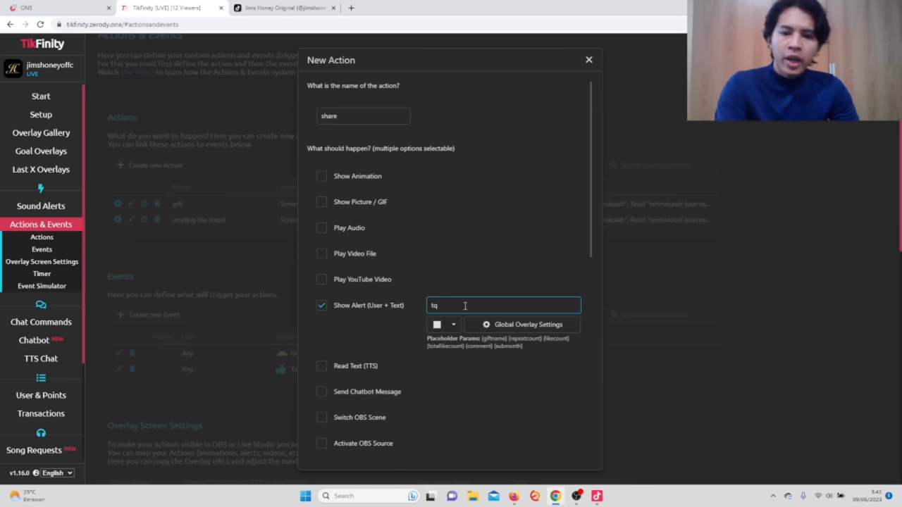
pyautogui.press('BackSpace')
pyautogui.press('BackSpace')
pyautogui.write('TQ')
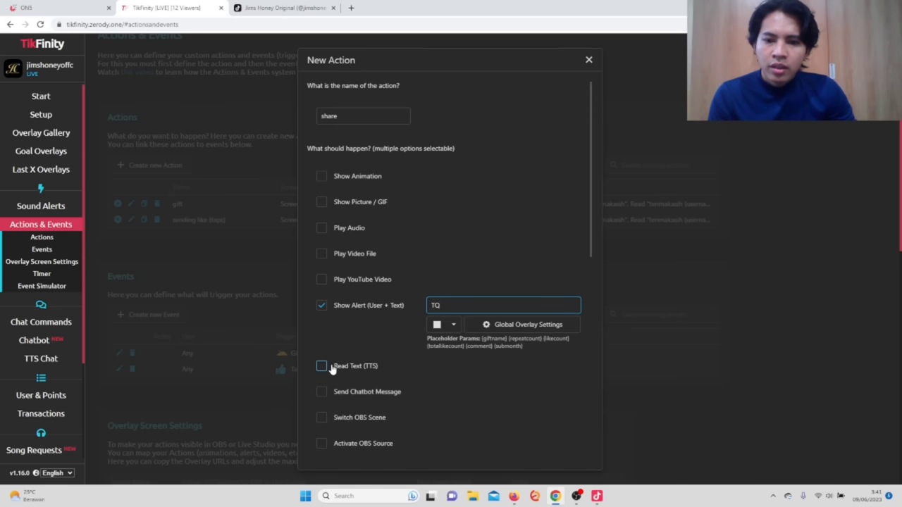
# Enable Read Text (TTS) with 'terimakasih {username} sudah share live aku'.
pyautogui.click(332, 369)
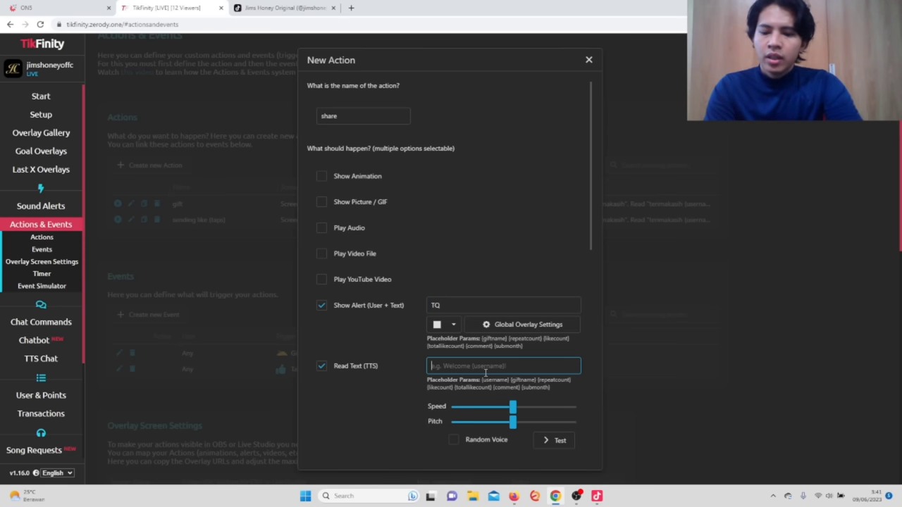
pyautogui.write('terimakasih')
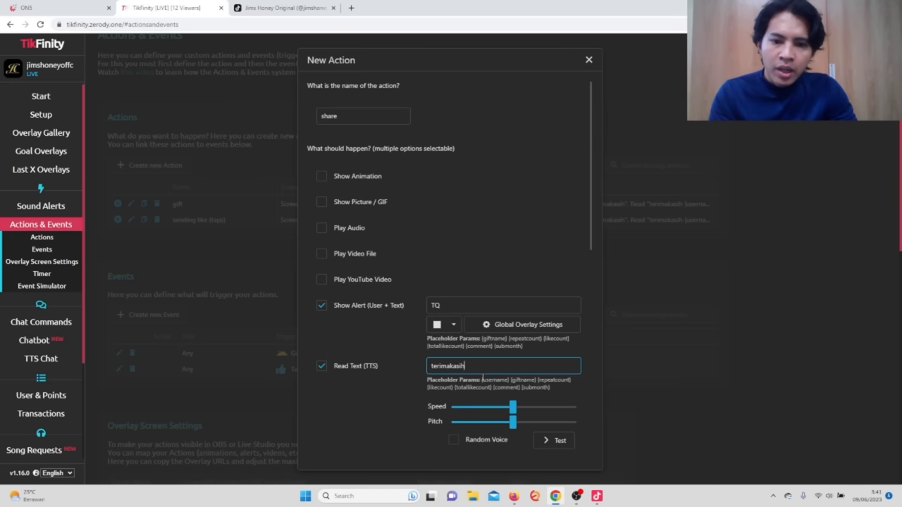
pyautogui.moveTo(482, 380); pyautogui.dragTo(501, 380)
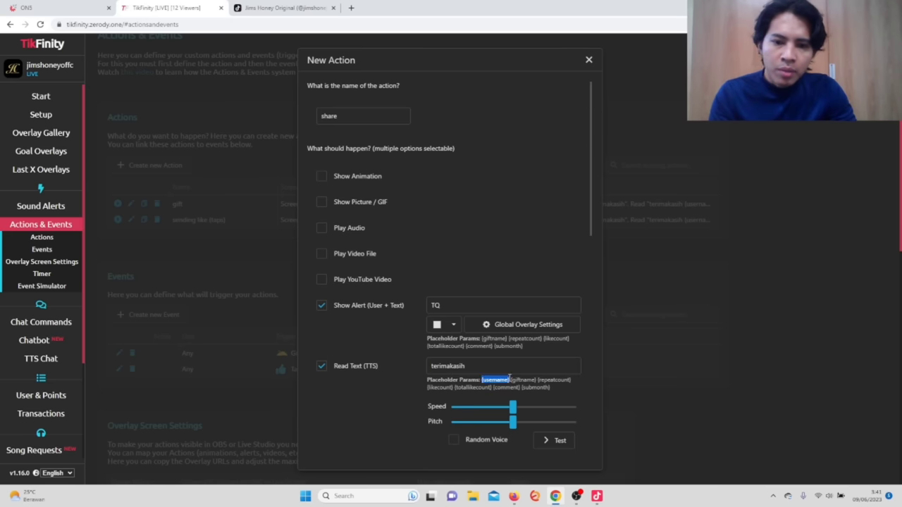
pyautogui.click(499, 367)
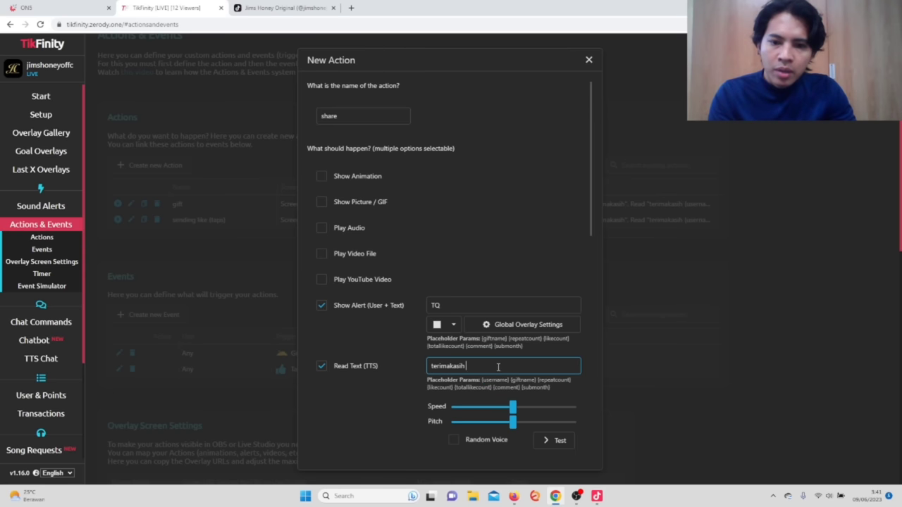
pyautogui.write('{username}')
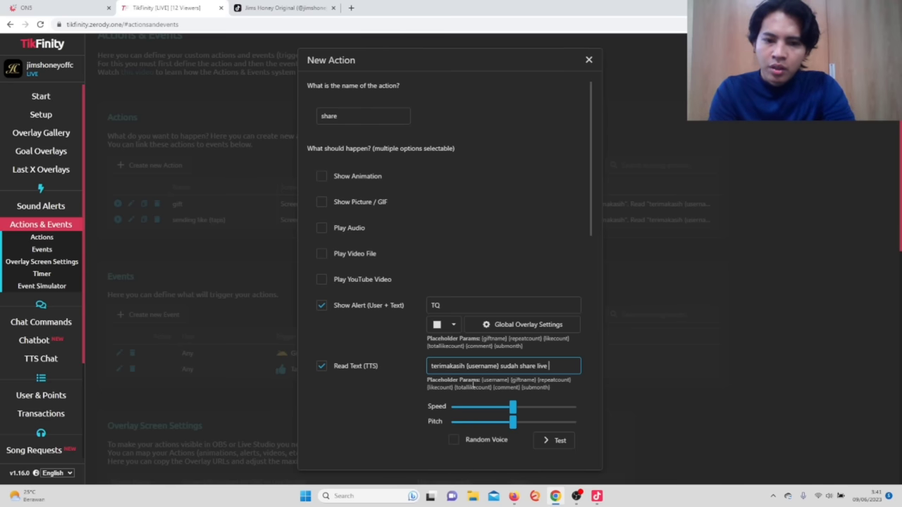
pyautogui.click(465, 367)
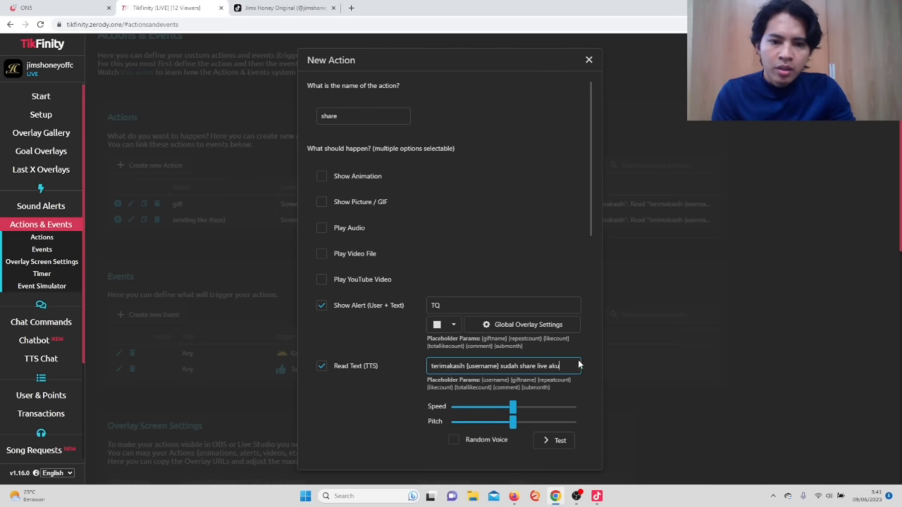
pyautogui.scroll(-1, 524, 280)
pyautogui.scroll(-2, 524, 289)
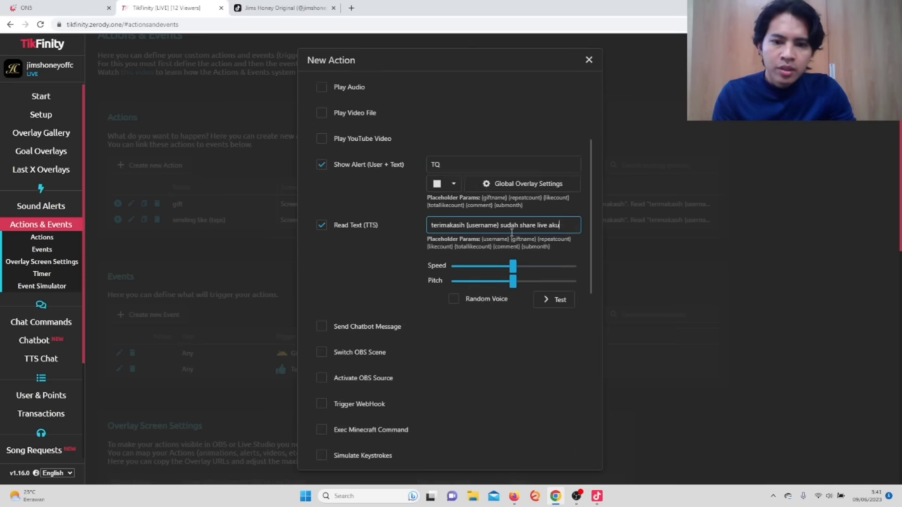
pyautogui.hotkey('ctrl', '+')
pyautogui.hotkey('ctrl', '+')
pyautogui.hotkey('ctrl', '+')
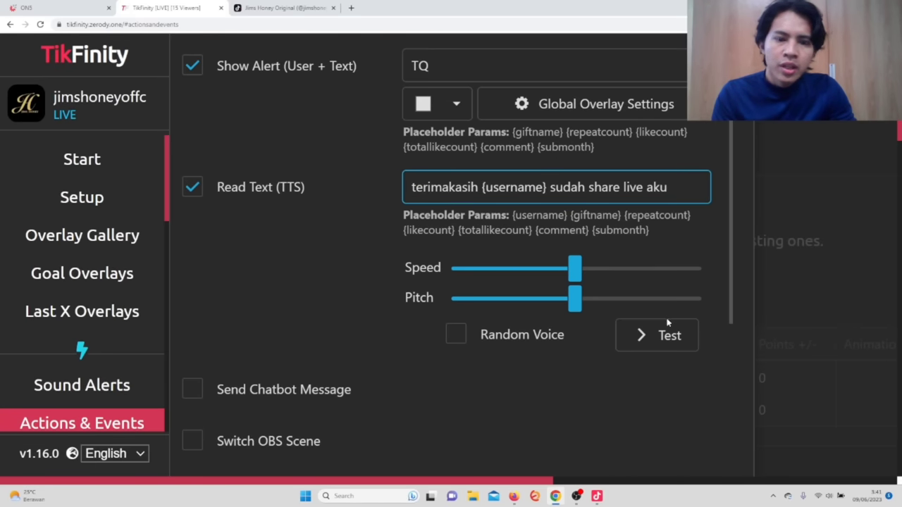
# Preview the share action's spoken thanks, try a faster speed, then drag the voice slider lower.
pyautogui.click(667, 335)
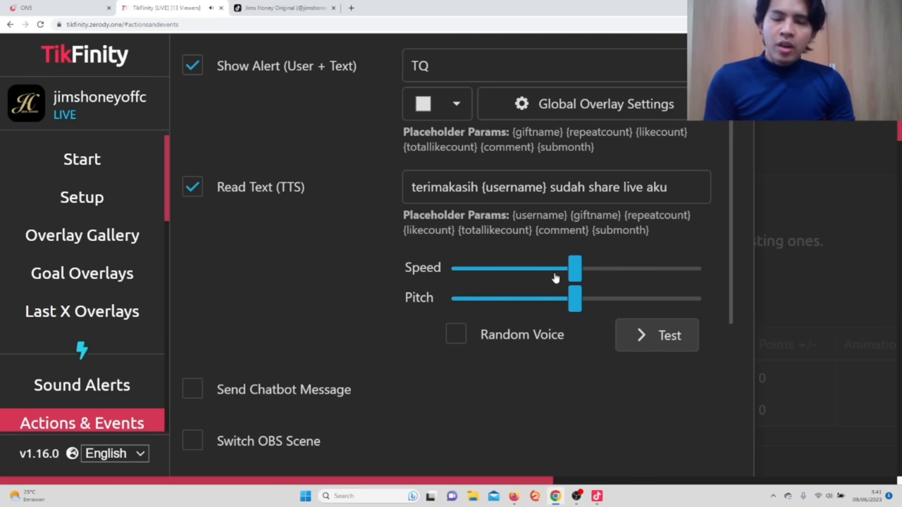
pyautogui.moveTo(574, 271); pyautogui.dragTo(631, 272)
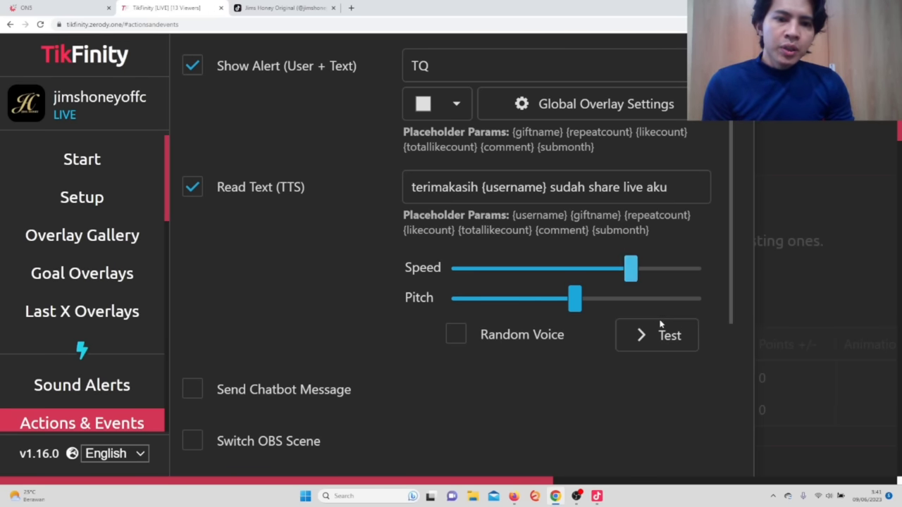
pyautogui.click(663, 336)
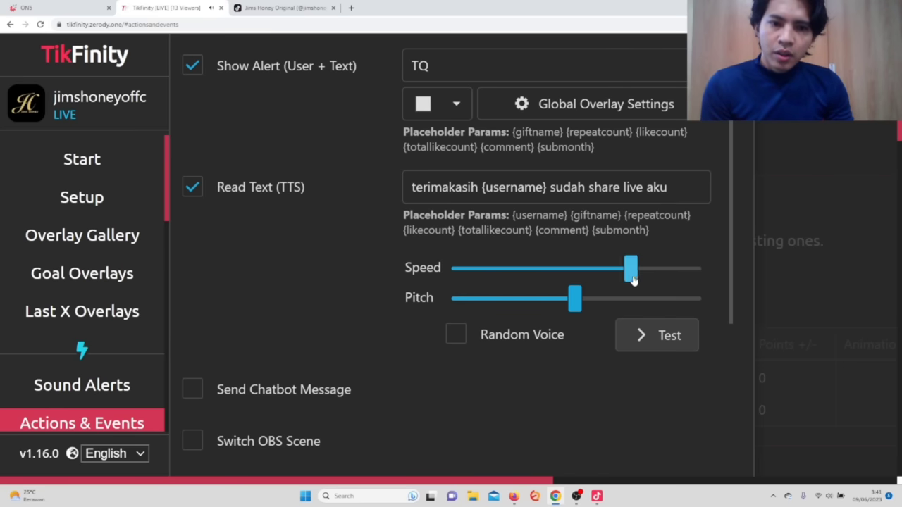
pyautogui.moveTo(632, 277); pyautogui.dragTo(514, 311)
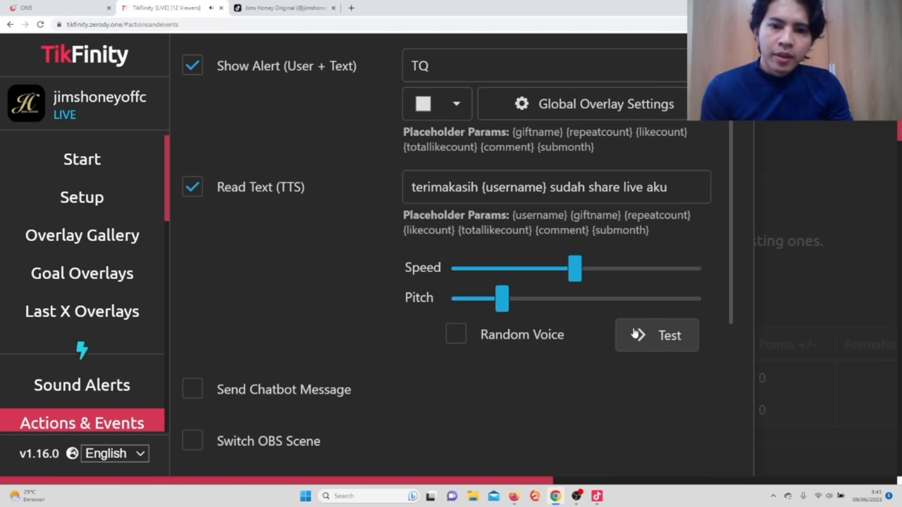
pyautogui.scroll(-2, 563, 324)
pyautogui.scroll(-2, 564, 321)
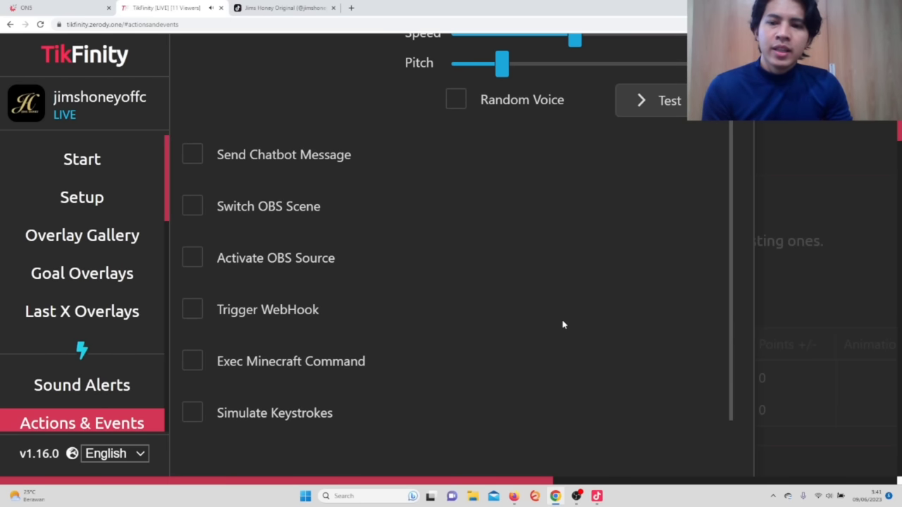
pyautogui.scroll(-2, 562, 323)
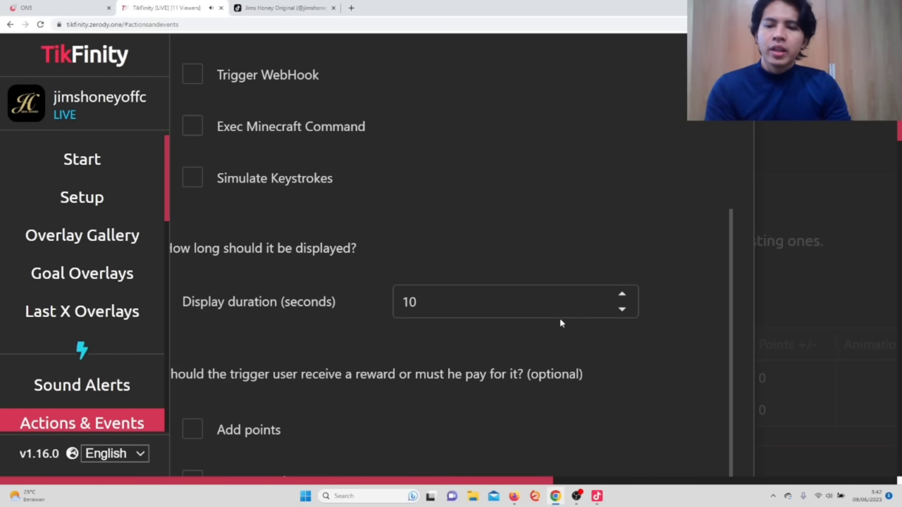
# Set the share action's display duration to 1000.
pyautogui.hotkey('ctrl', '-')
pyautogui.hotkey('ctrl', '-')
pyautogui.hotkey('ctrl', '-')
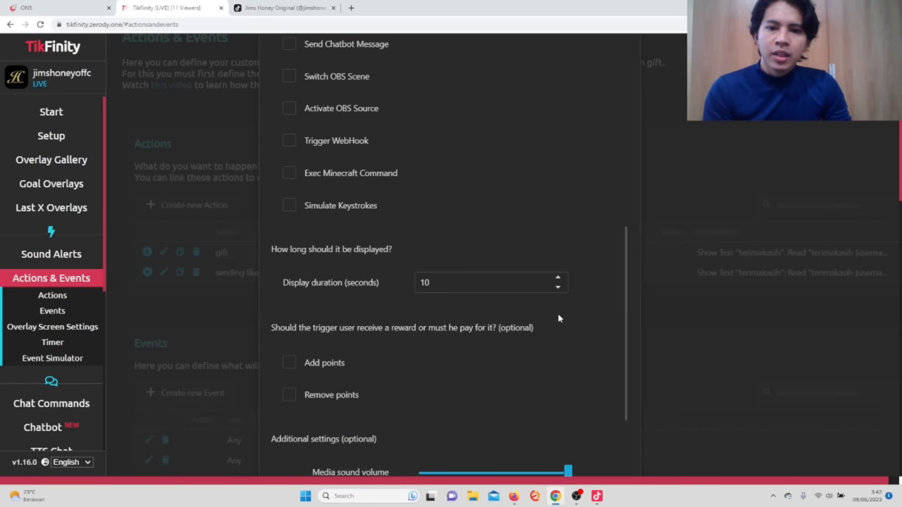
pyautogui.click(486, 284)
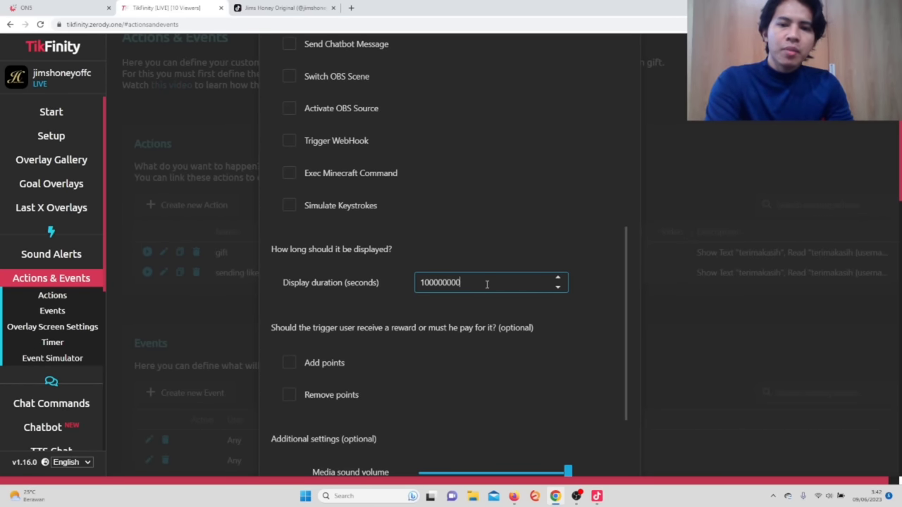
pyautogui.click(501, 360)
pyautogui.scroll(-3, 439, 311)
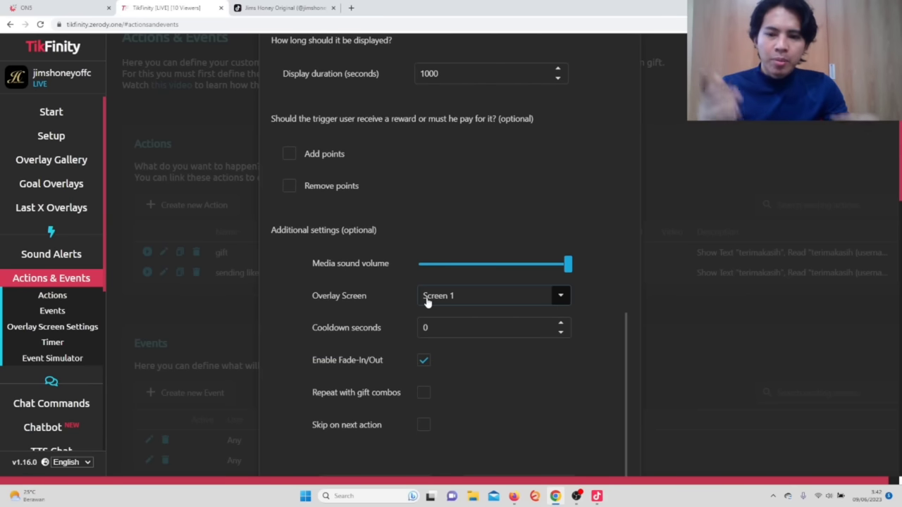
# Send the share action to Screen 3, repeat it with gift combos, and save.
pyautogui.click(470, 299)
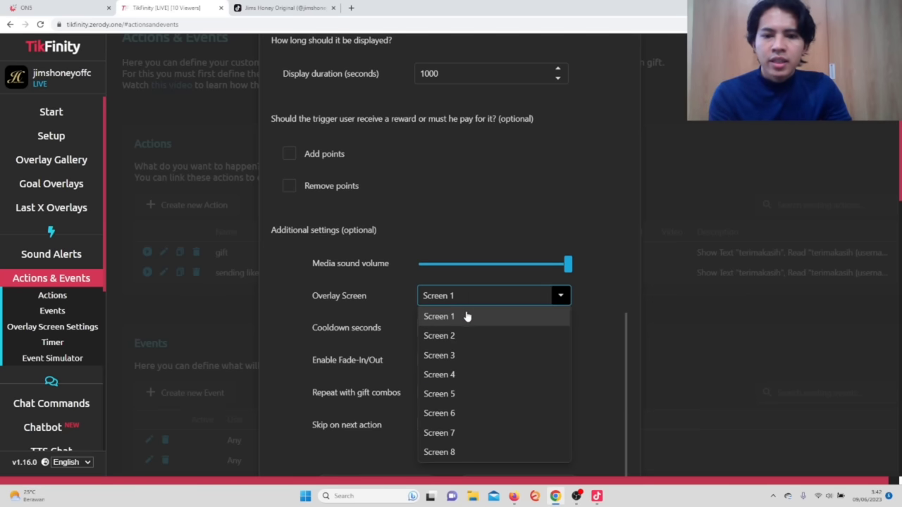
pyautogui.click(453, 356)
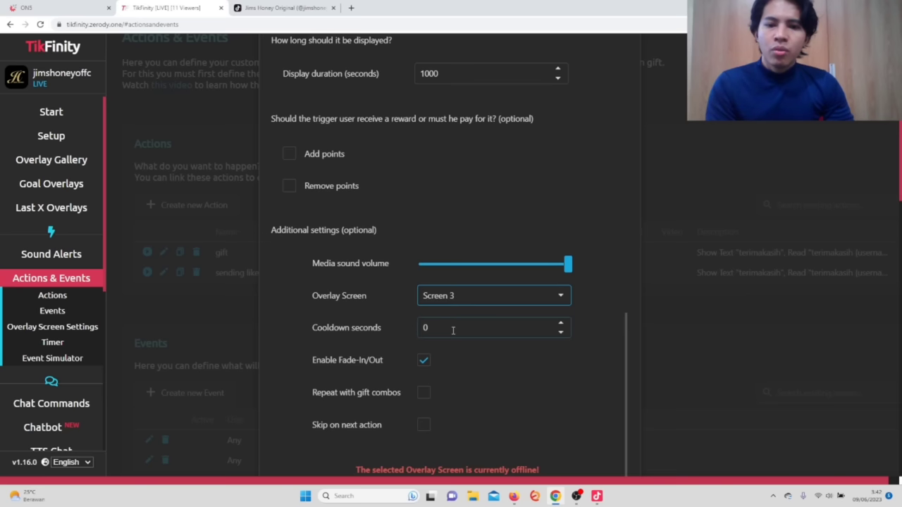
pyautogui.click(423, 392)
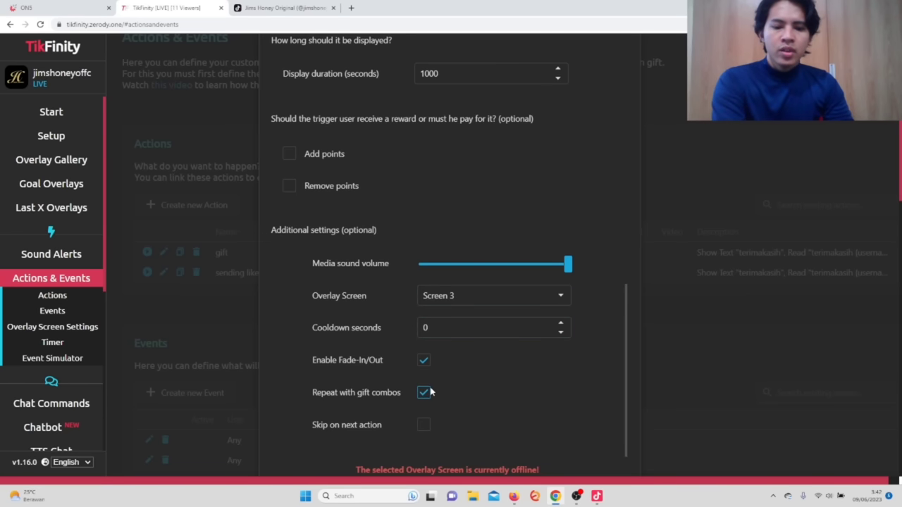
pyautogui.scroll(-2, 464, 332)
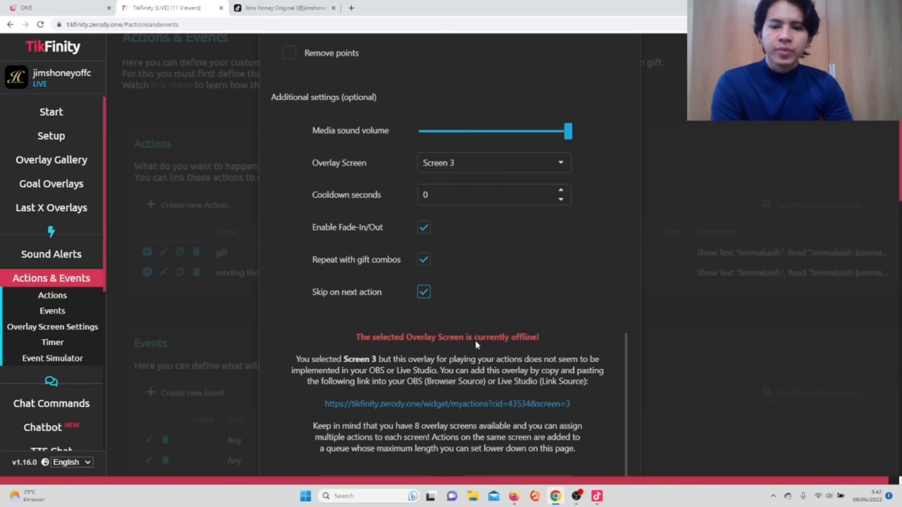
pyautogui.hotkey('ctrl', '-')
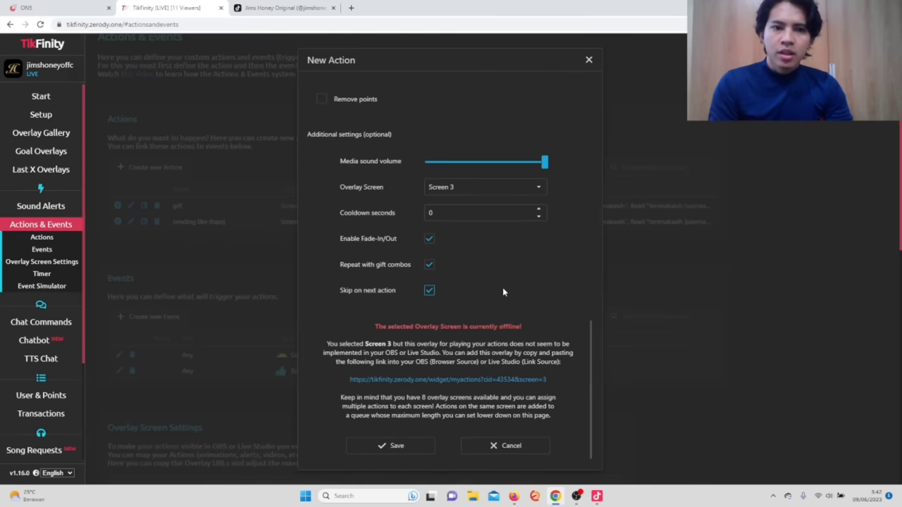
pyautogui.click(412, 426)
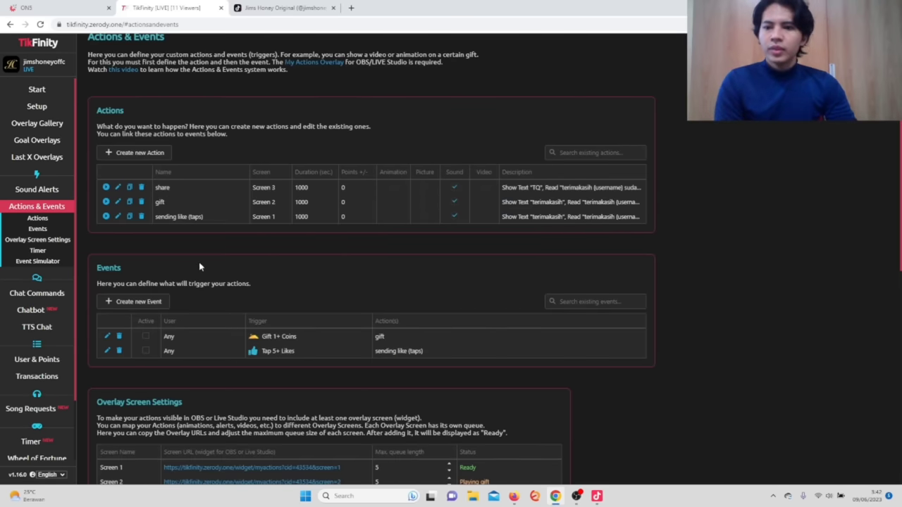
pyautogui.hotkey('ctrl', '+')
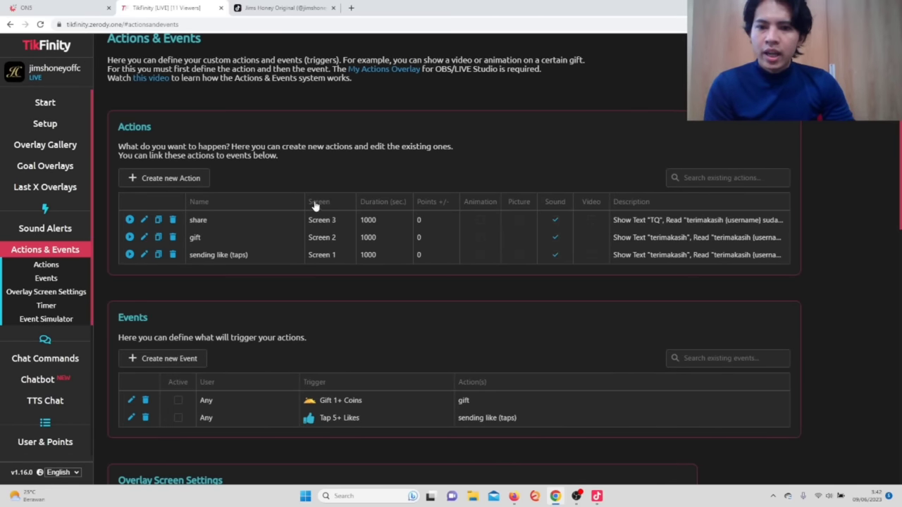
pyautogui.doubleClick(317, 255)
pyautogui.doubleClick(332, 238)
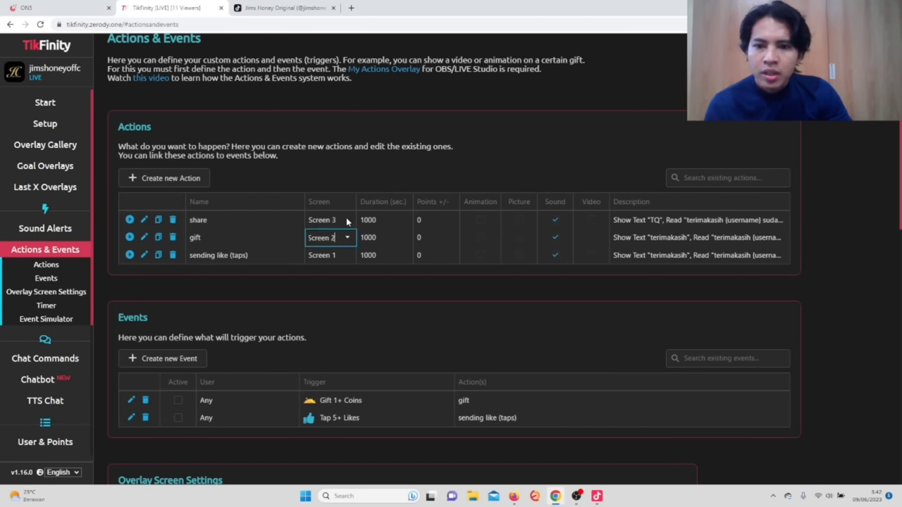
pyautogui.click(353, 277)
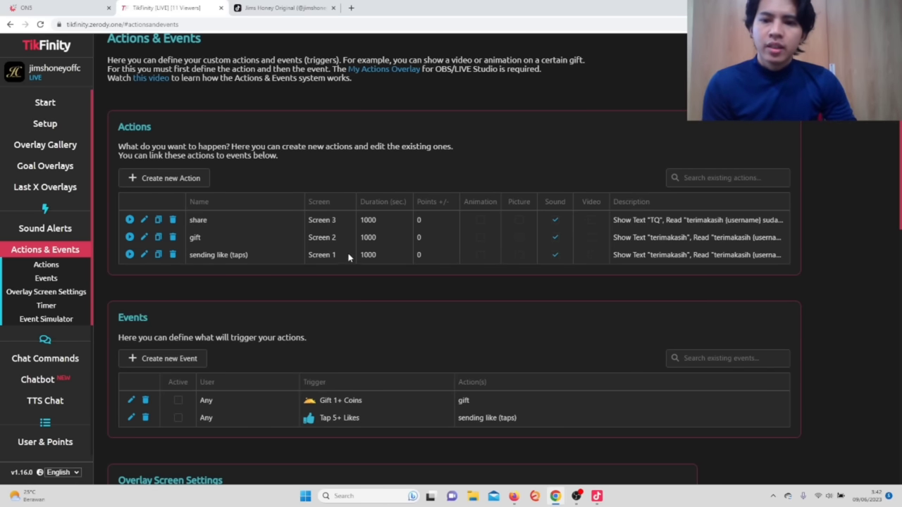
# Start a new Share event and add 'share' to its triggered actions.
pyautogui.click(170, 362)
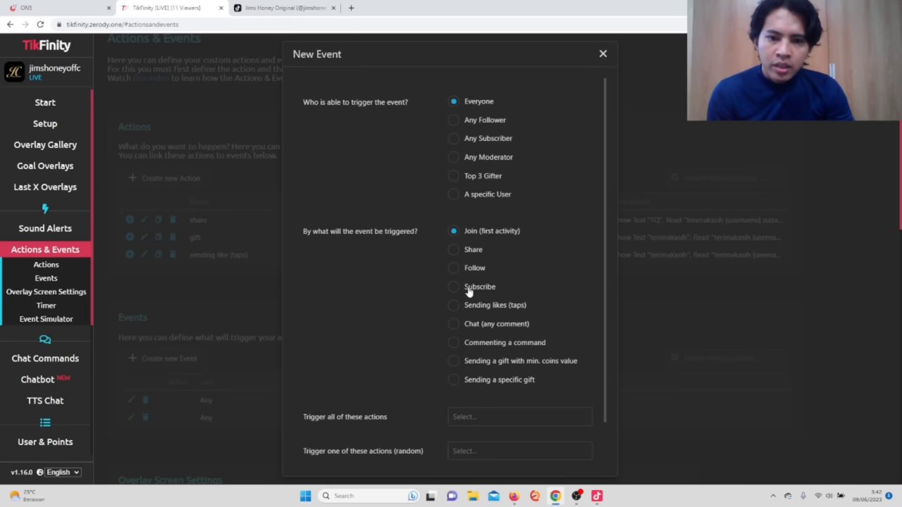
pyautogui.click(489, 417)
pyautogui.scroll(-1, 501, 383)
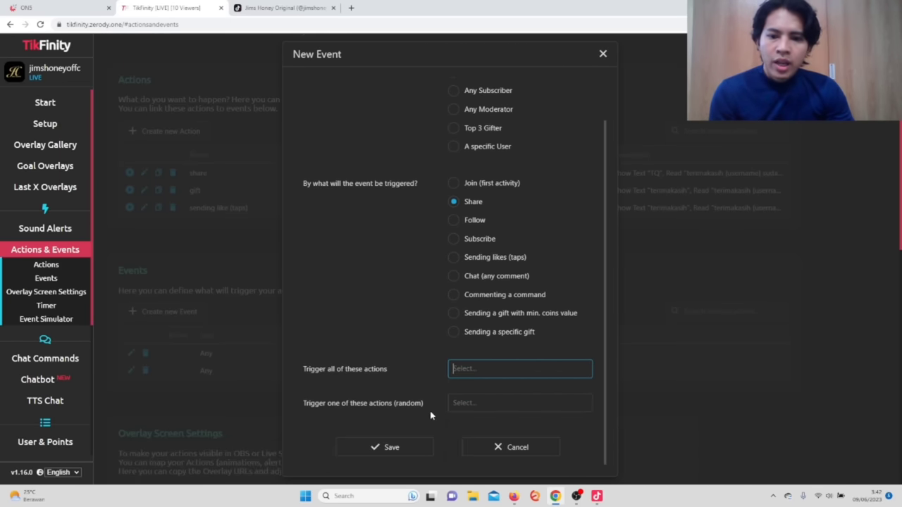
pyautogui.click(479, 372)
pyautogui.click(467, 392)
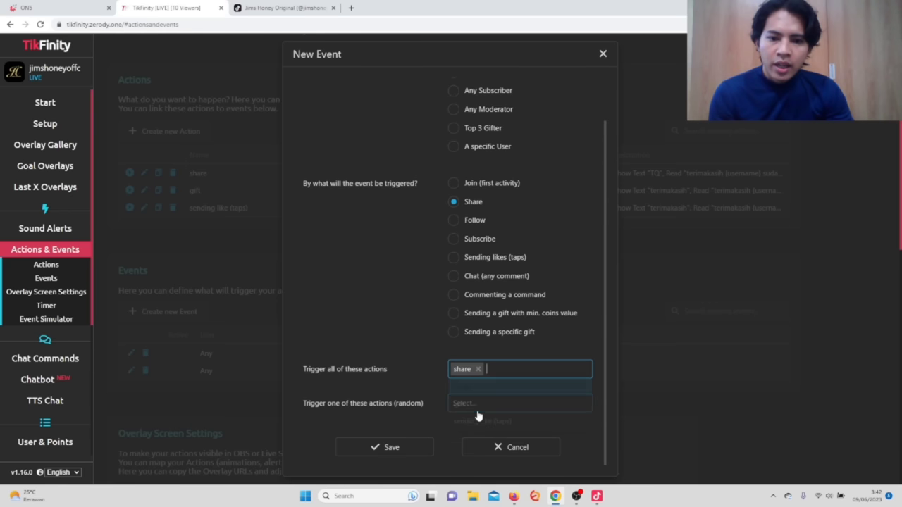
# Pick 'share' as the random action too and save the event.
pyautogui.click(478, 407)
pyautogui.click(469, 423)
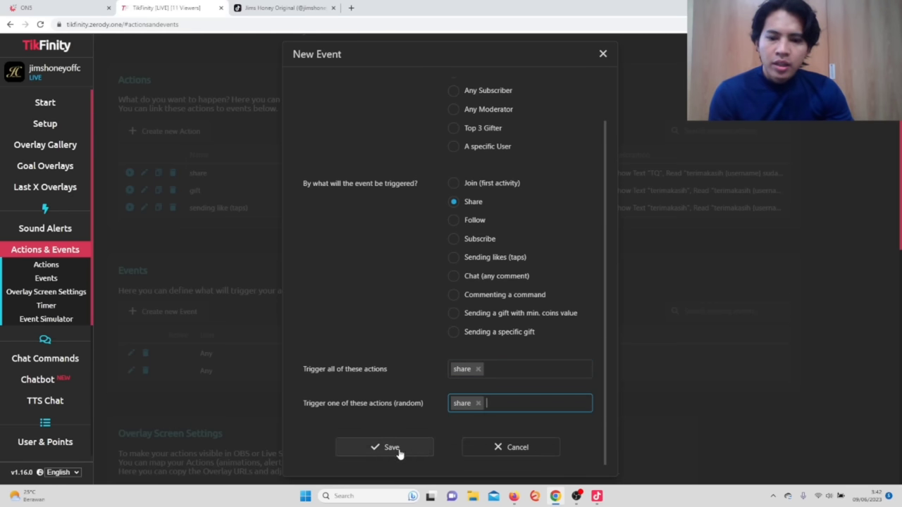
pyautogui.scroll(1, 422, 262)
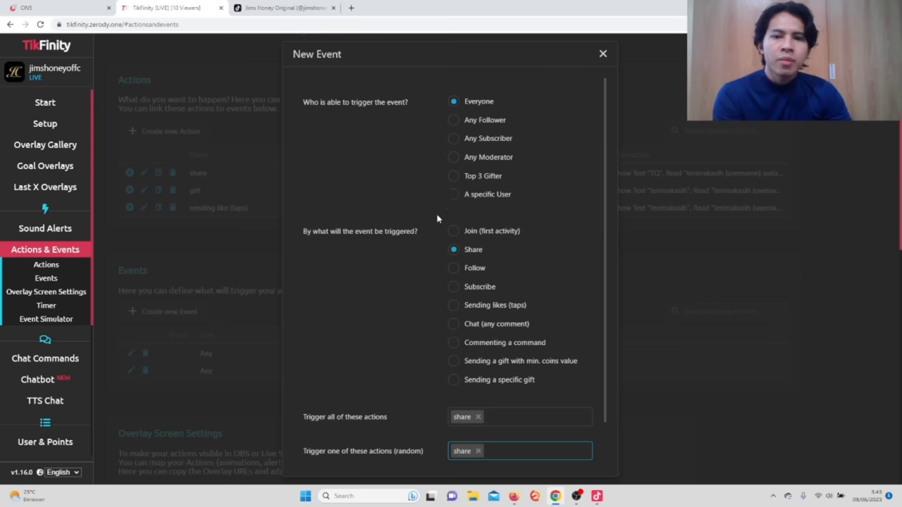
pyautogui.scroll(-1, 421, 244)
pyautogui.click(404, 447)
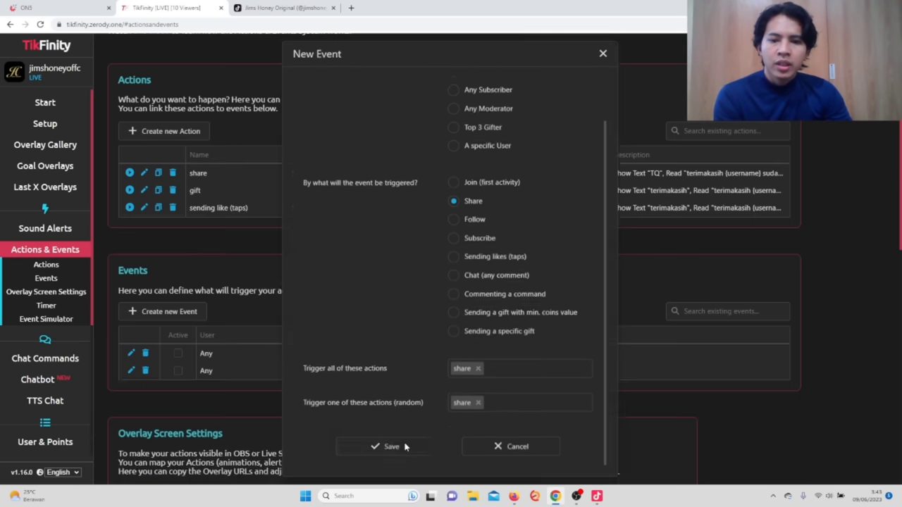
# Switch the Overlay Gallery's My Actions link to Screen 3 and copy its URL.
pyautogui.click(74, 147)
pyautogui.scroll(-4, 564, 110)
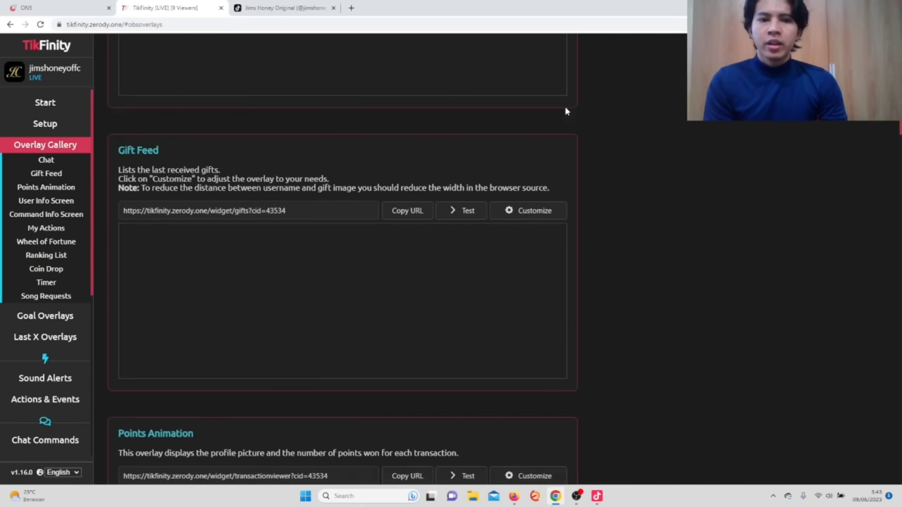
pyautogui.scroll(-15, 565, 110)
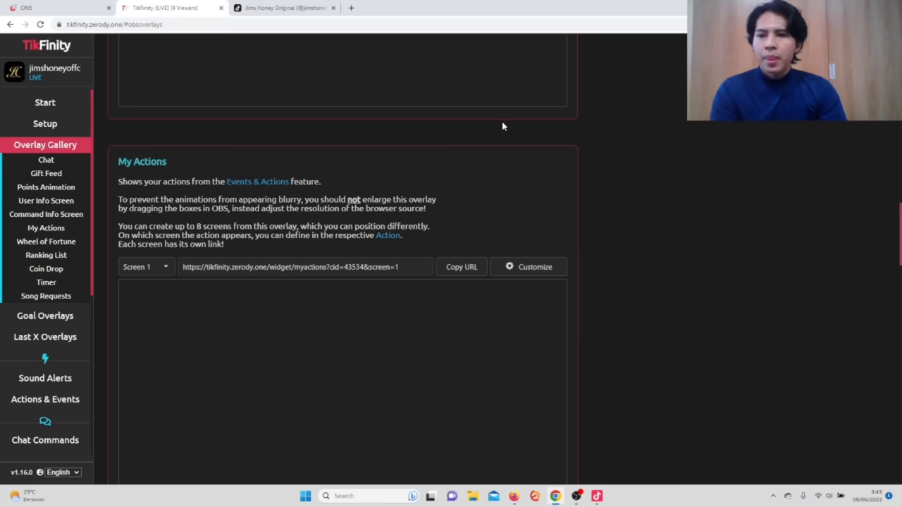
pyautogui.click(161, 268)
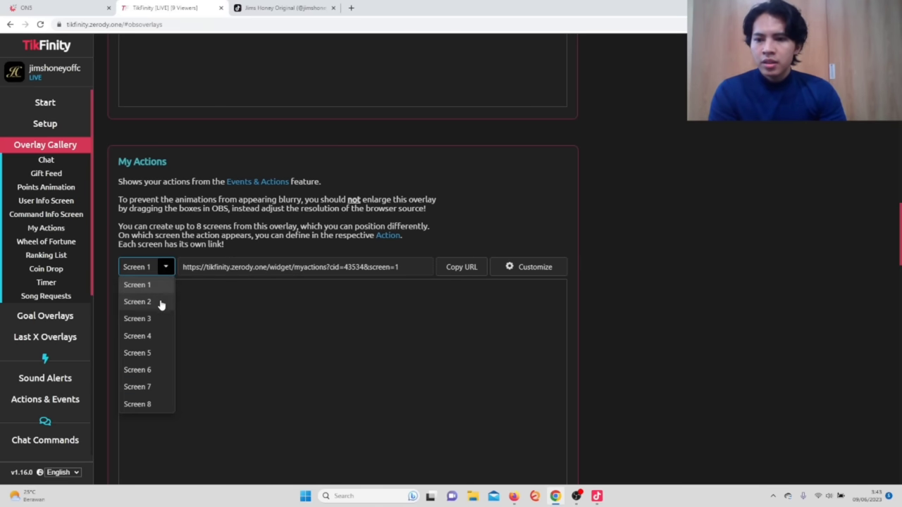
pyautogui.click(147, 322)
pyautogui.click(461, 268)
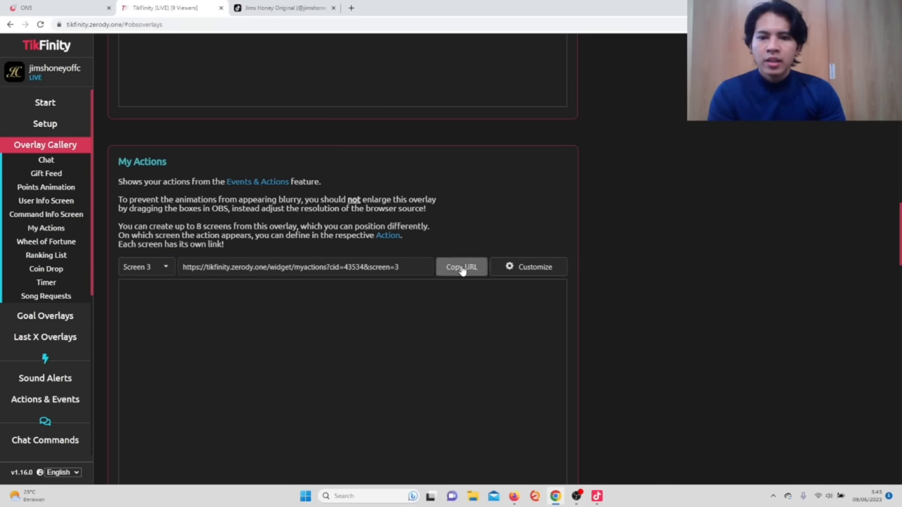
# In TikTok LIVE Studio, begin adding a new Tautan (link) source to the General scene.
pyautogui.click(597, 496)
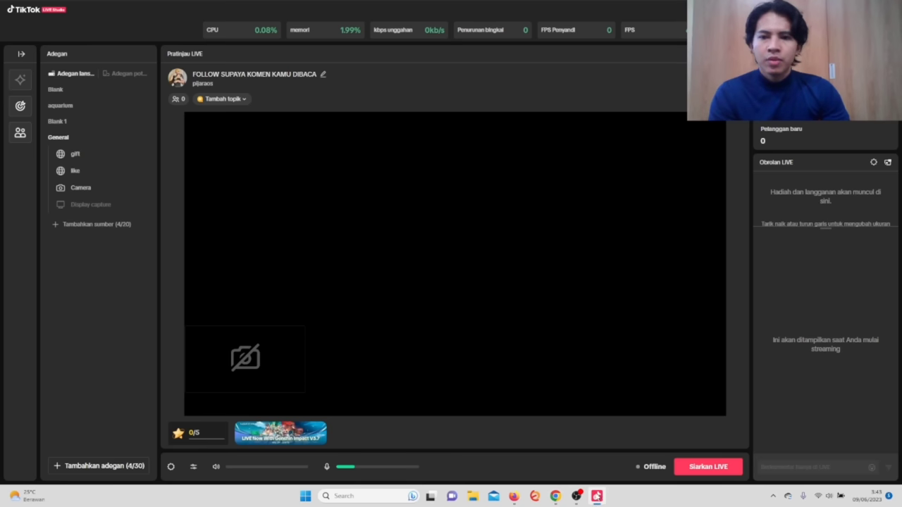
pyautogui.click(71, 224)
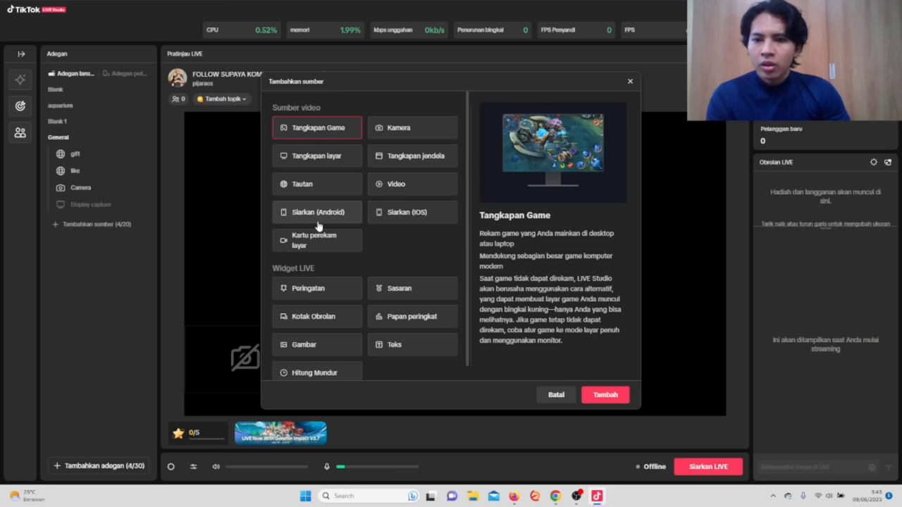
pyautogui.click(315, 188)
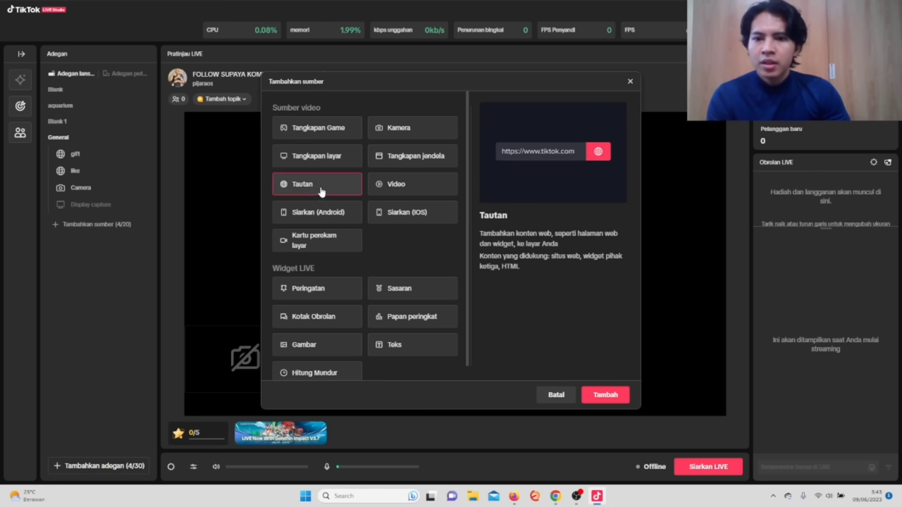
pyautogui.click(604, 395)
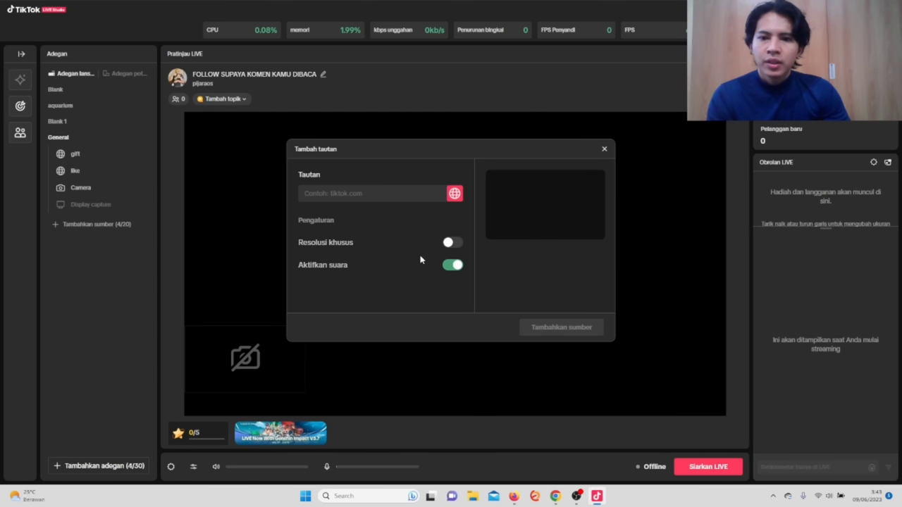
# Paste the Screen 3 My Actions overlay URL, add the source, and stretch it across the canvas.
pyautogui.click(350, 190)
pyautogui.hotkey('ctrl', 'v')
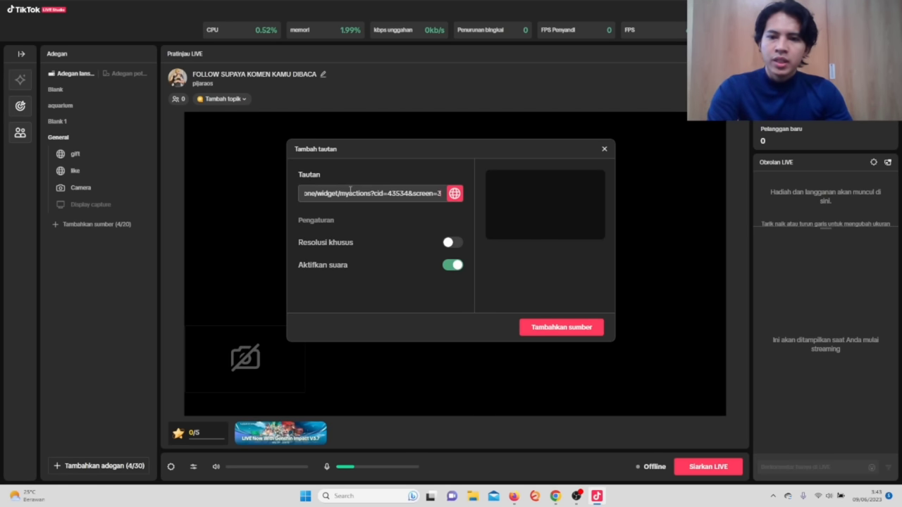
pyautogui.doubleClick(350, 190)
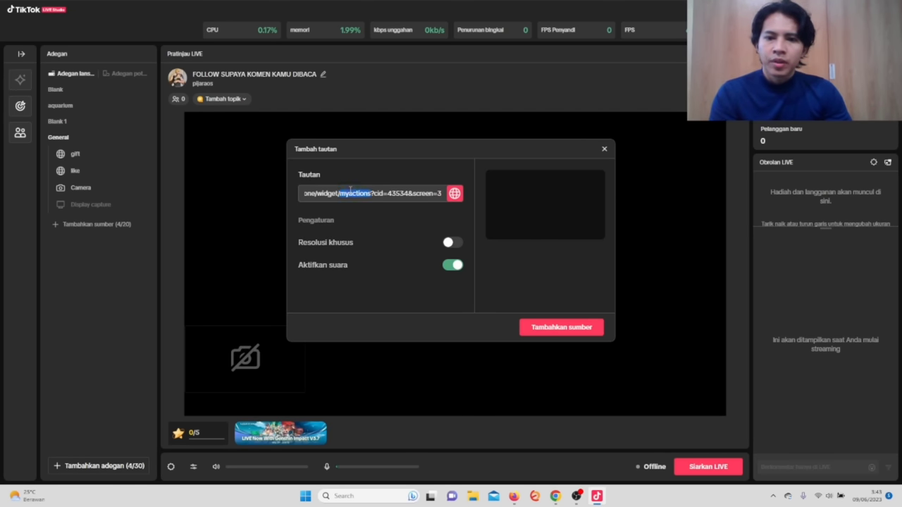
pyautogui.click(439, 191)
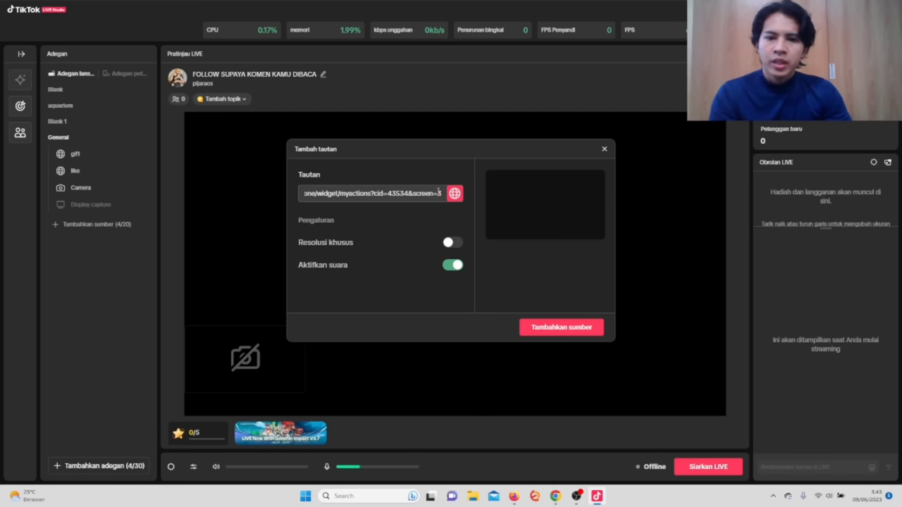
pyautogui.click(553, 328)
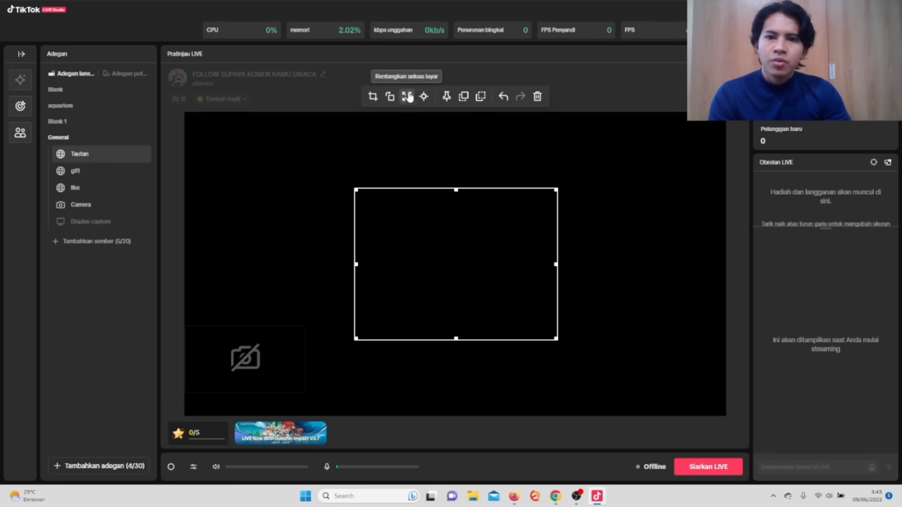
pyautogui.click(407, 96)
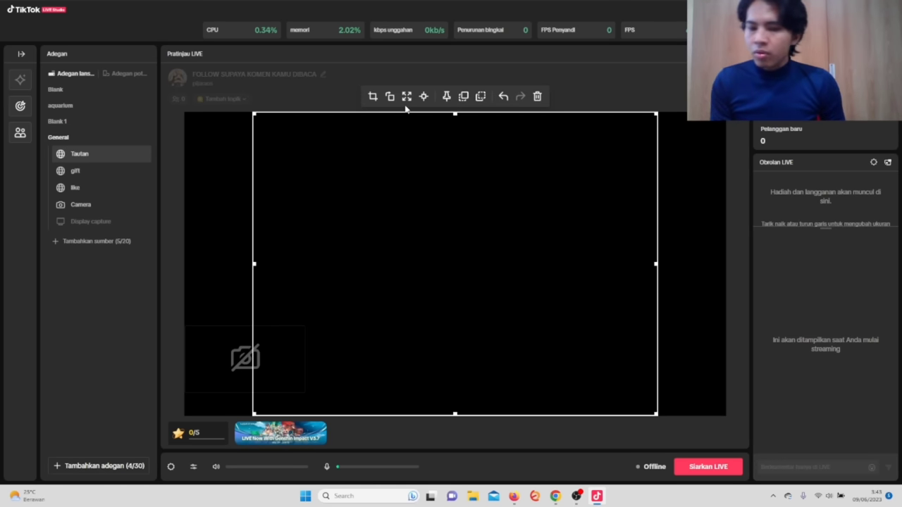
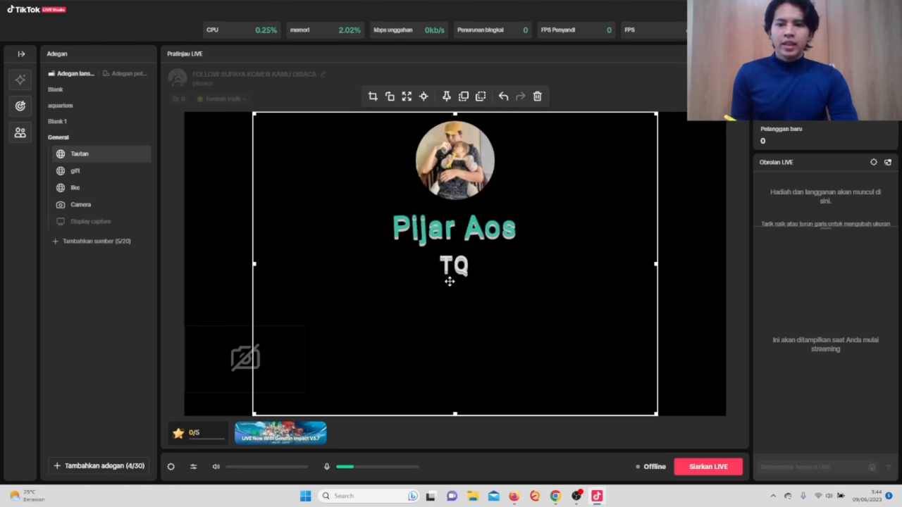
# Bring TikFinity forward and open the Actions & Events page.
pyautogui.moveTo(555, 496)
pyautogui.click(561, 455)
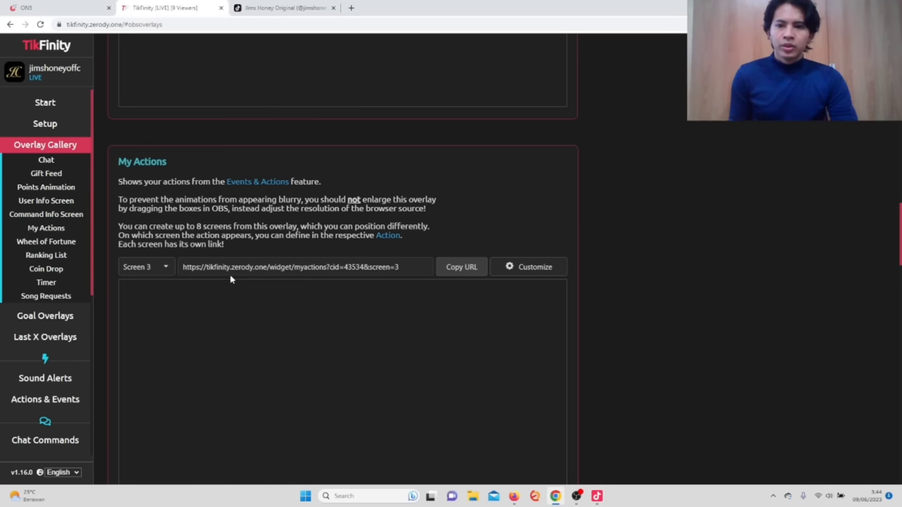
pyautogui.click(48, 148)
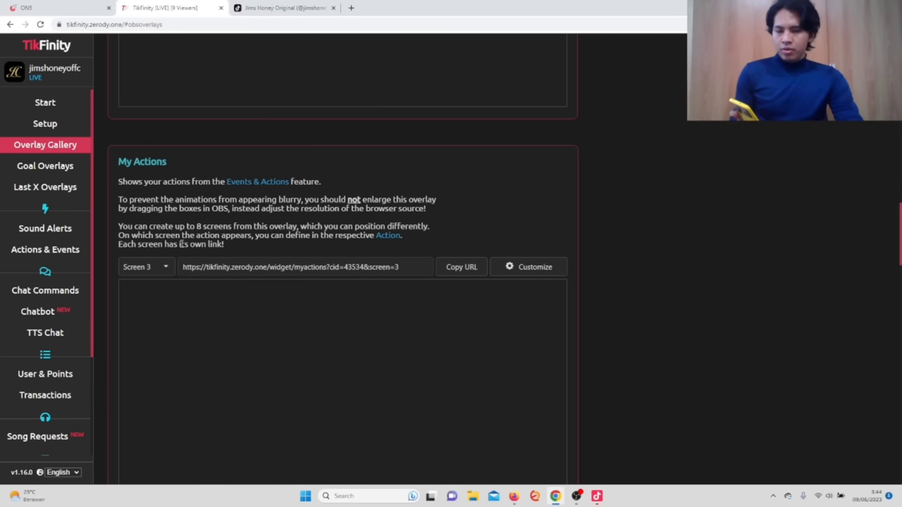
pyautogui.click(57, 251)
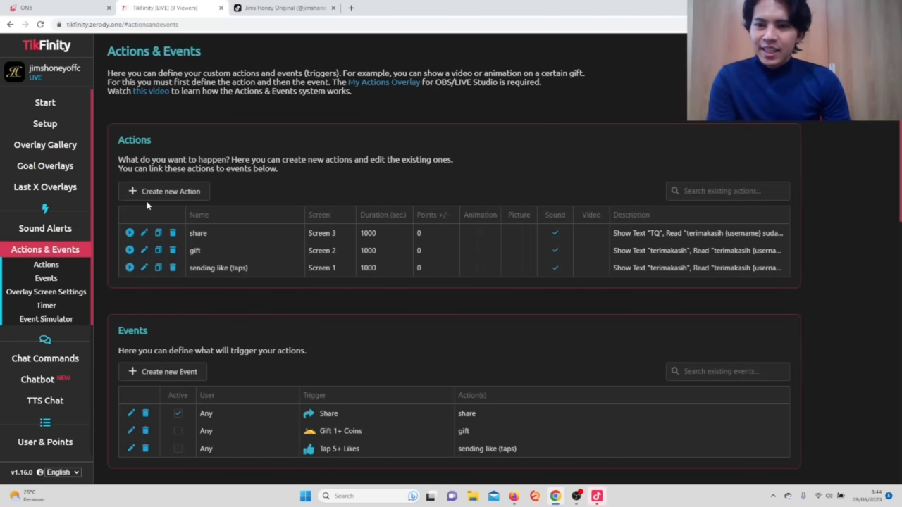
# Create a new action named 'follow' with Show Alert text 'terimakasih'.
pyautogui.click(151, 192)
pyautogui.scroll(-3, 352, 254)
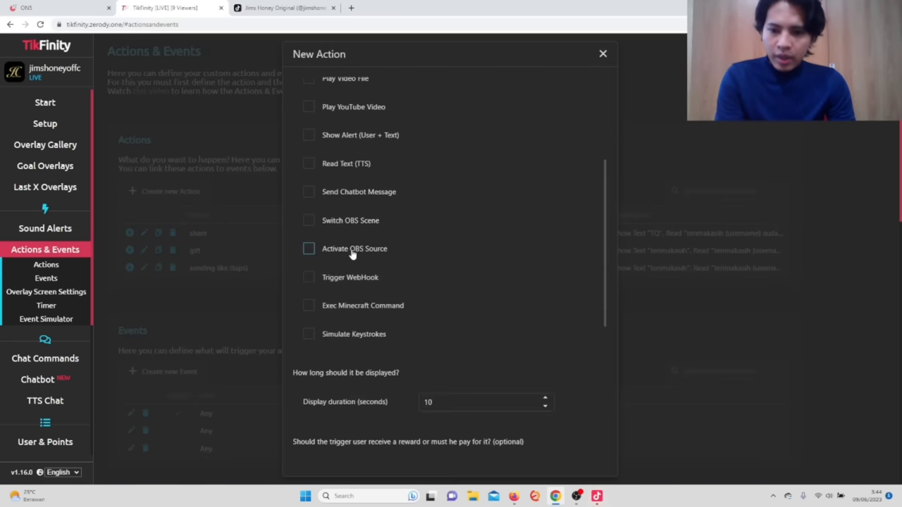
pyautogui.scroll(3, 349, 254)
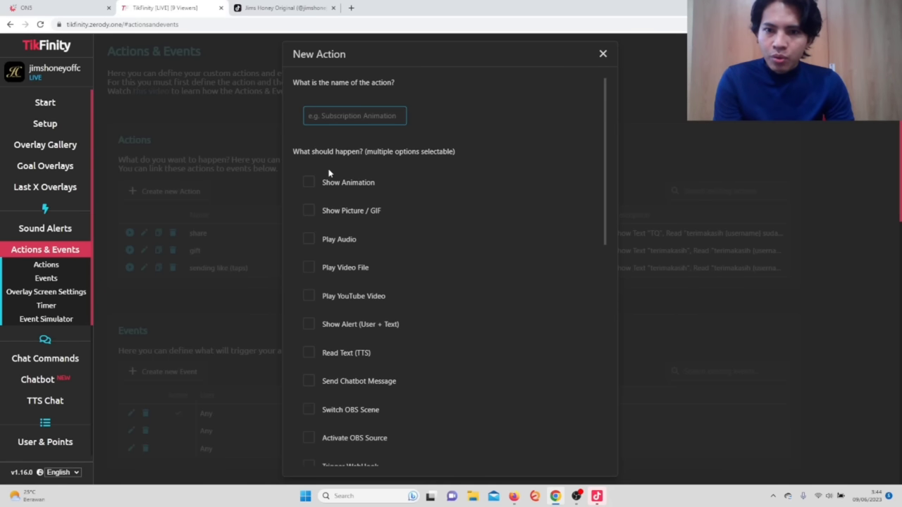
pyautogui.write('fo')
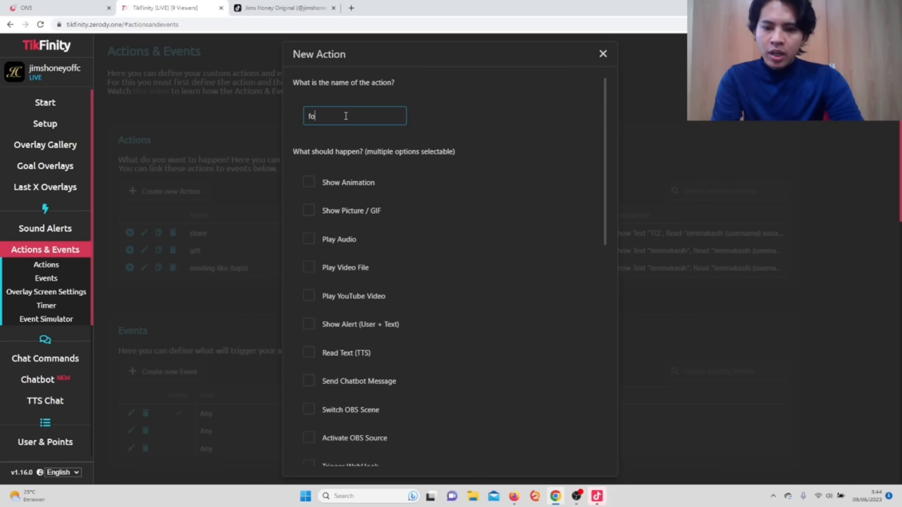
pyautogui.write('llow')
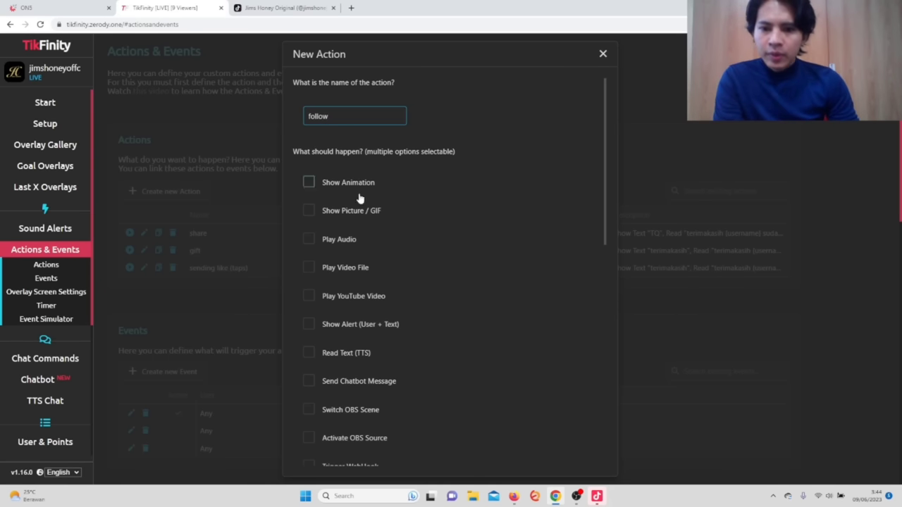
pyautogui.click(310, 326)
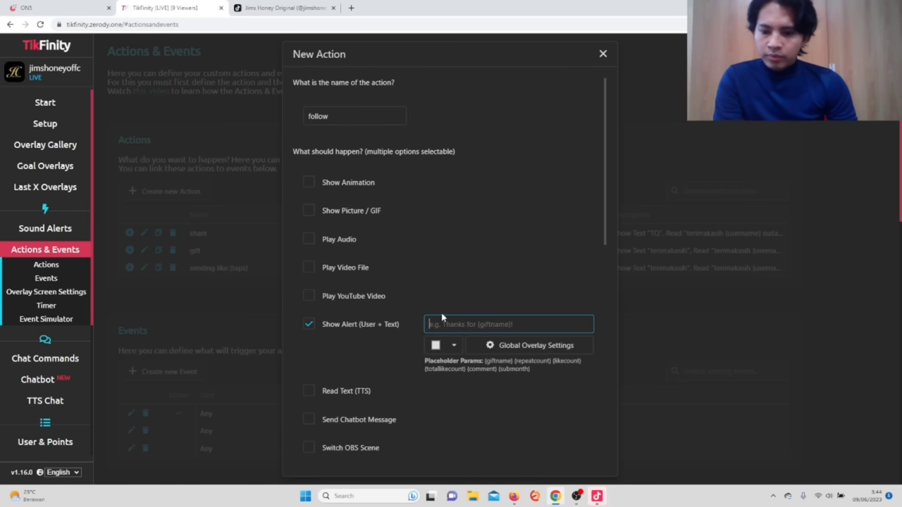
pyautogui.write('terimakas')
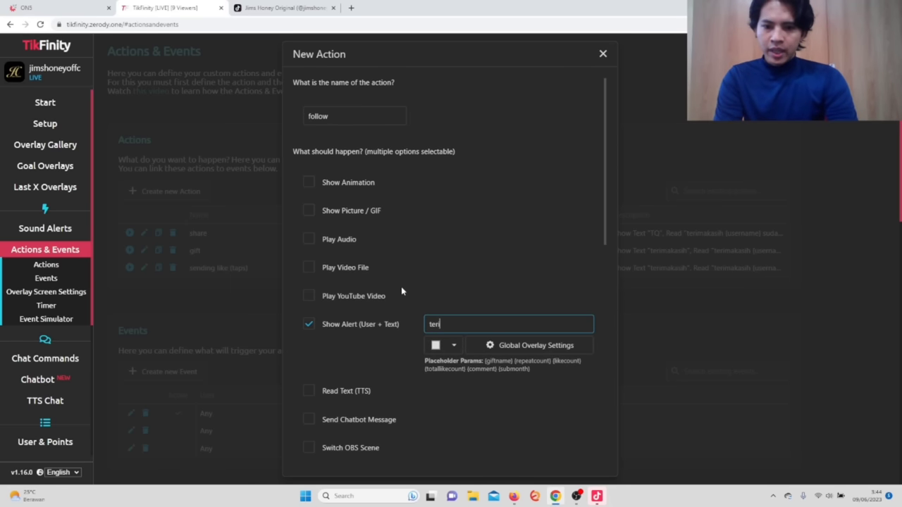
pyautogui.write('ih')
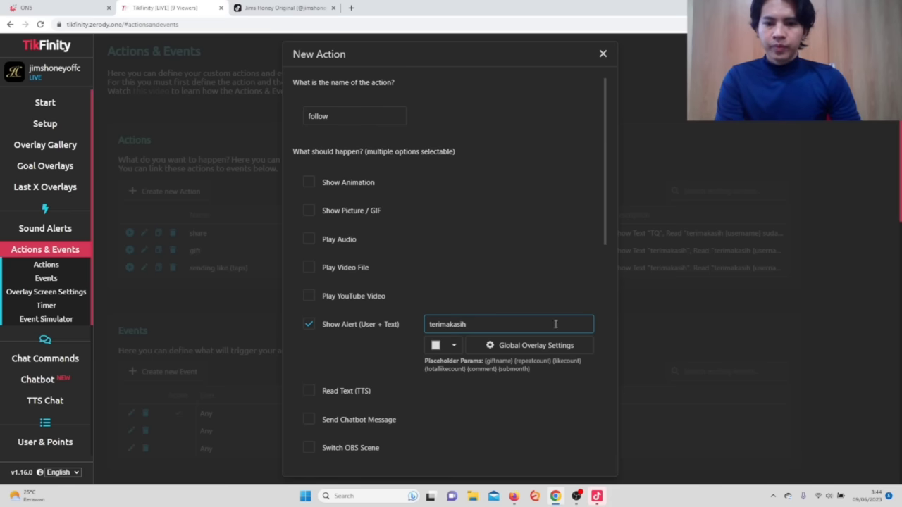
pyautogui.scroll(-2, 395, 277)
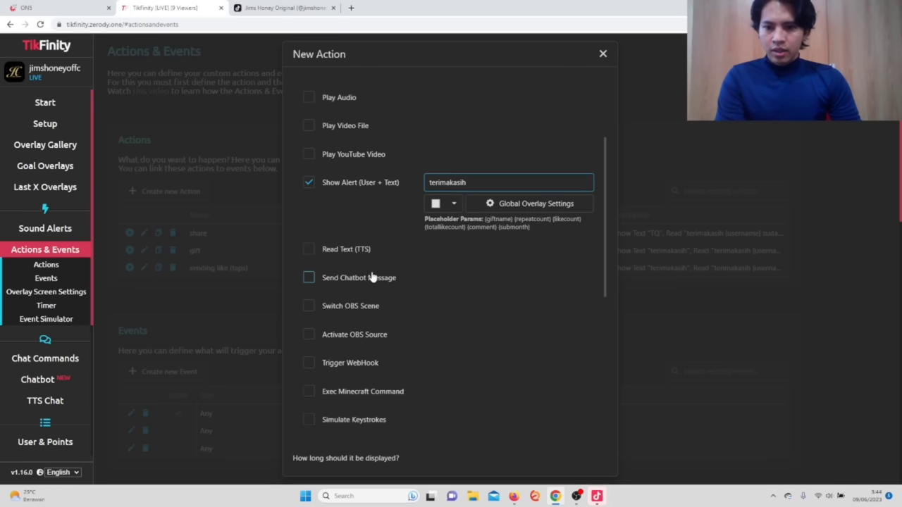
# Enable Read Text (TTS) reading 'terimakasih {username} sudah follow akunku' and test the speech.
pyautogui.click(309, 250)
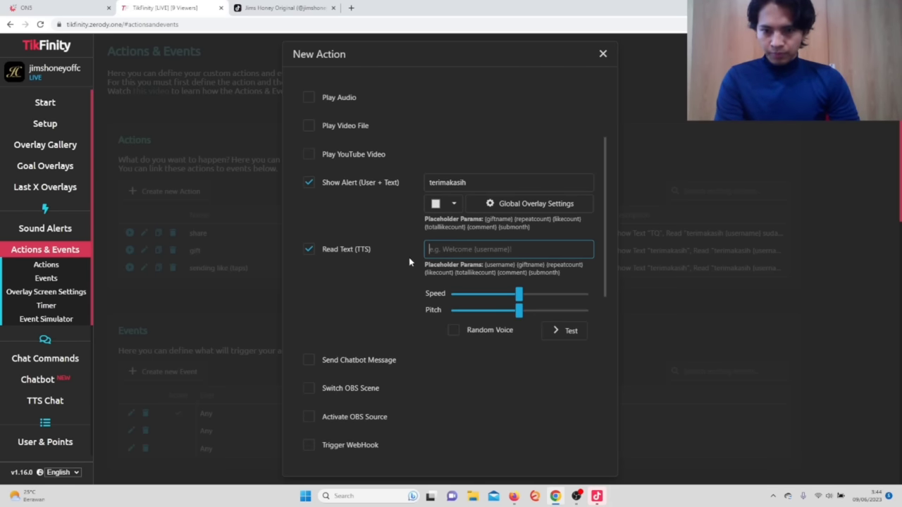
pyautogui.write('t')
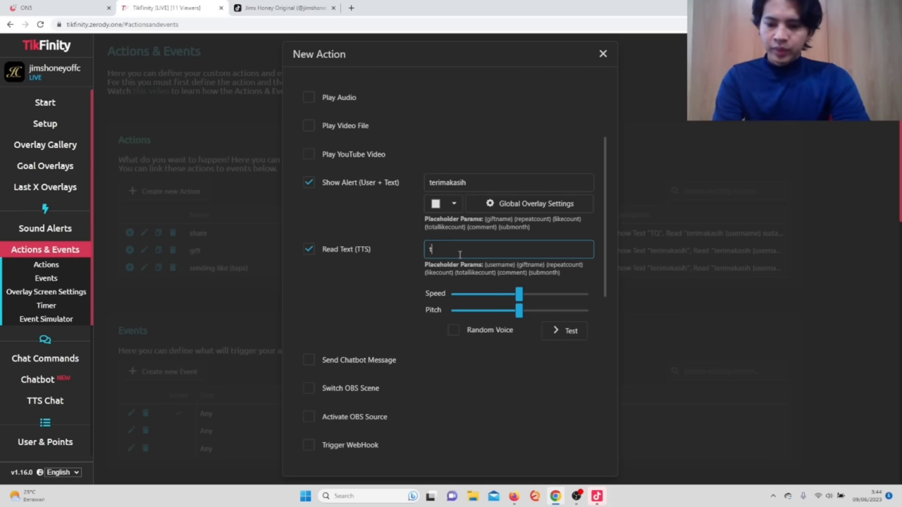
pyautogui.write('erimk')
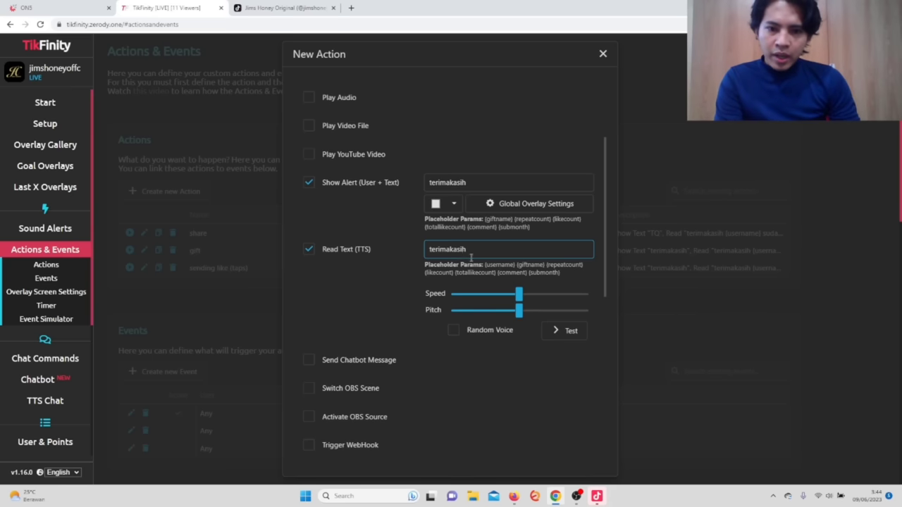
pyautogui.moveTo(485, 264); pyautogui.dragTo(487, 264)
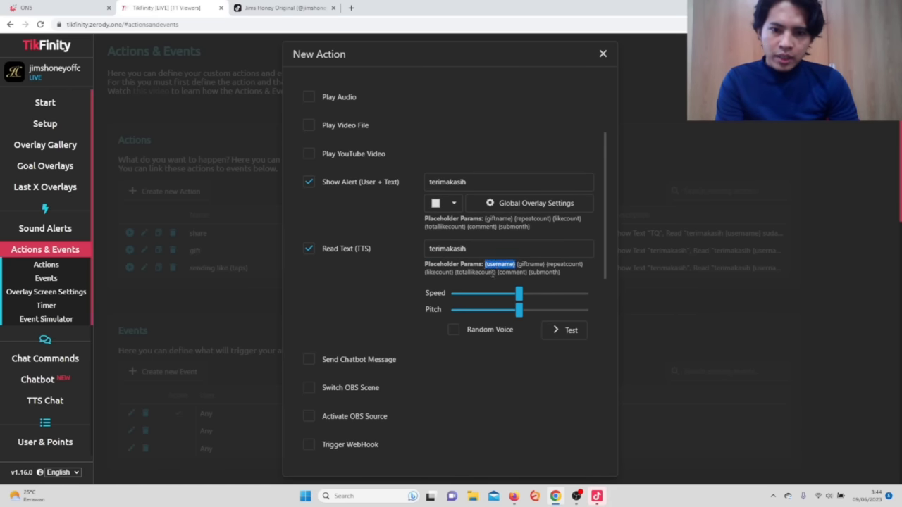
pyautogui.click(496, 248)
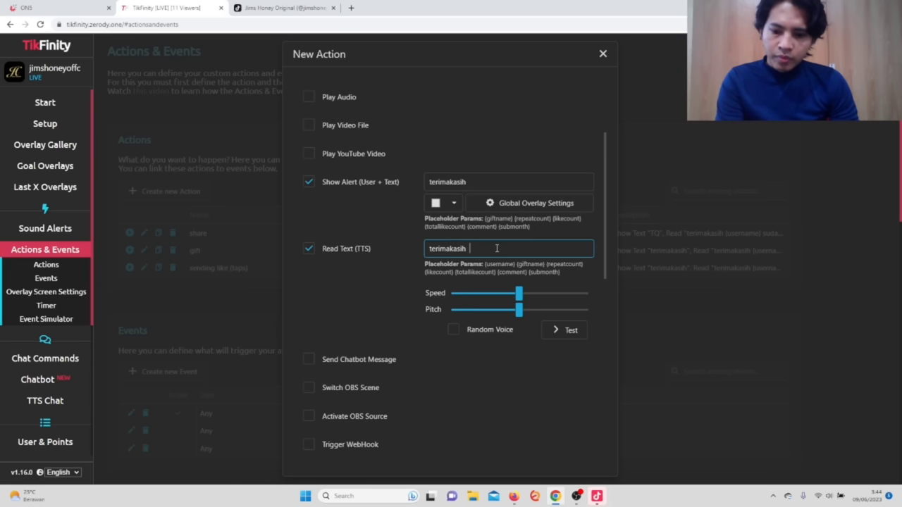
pyautogui.write('{username}')
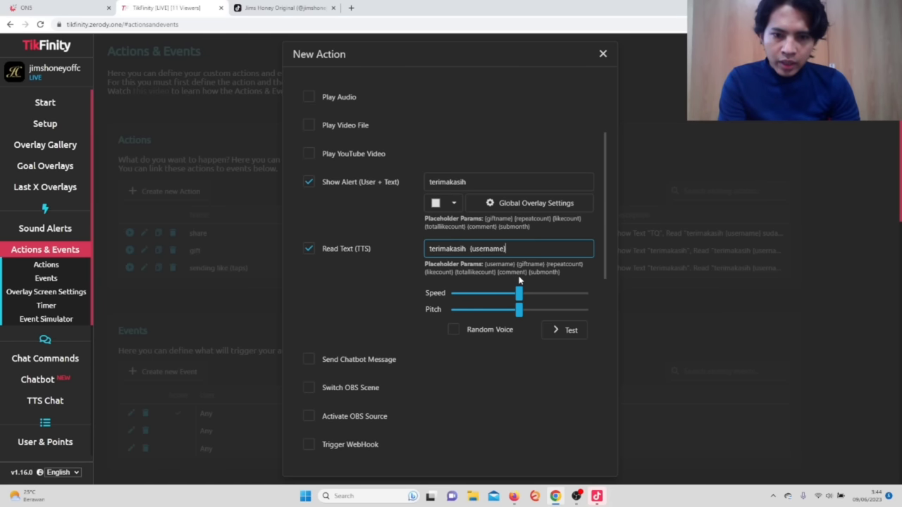
pyautogui.write('sudah follow akunku')
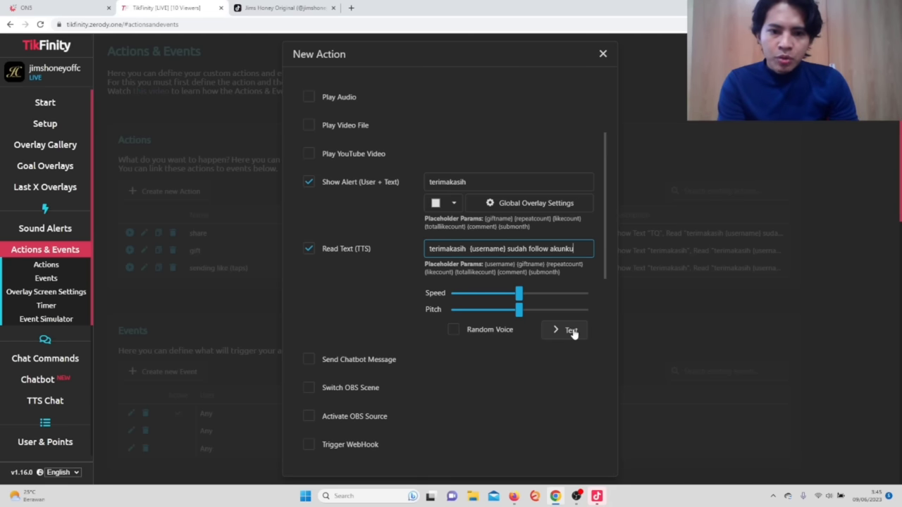
pyautogui.click(568, 330)
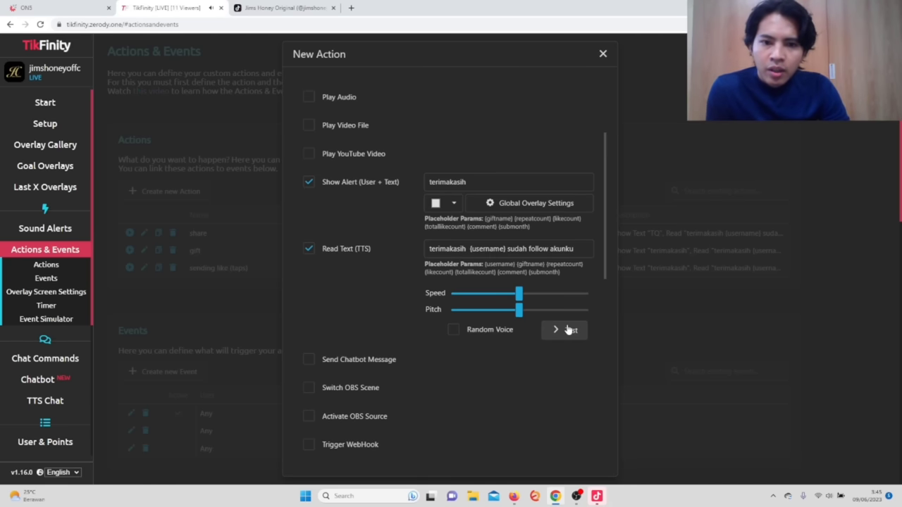
# Set display duration 1000, overlay Screen 4, enable gift-combo repeat and skip-on-next-action, then save.
pyautogui.scroll(-5, 507, 316)
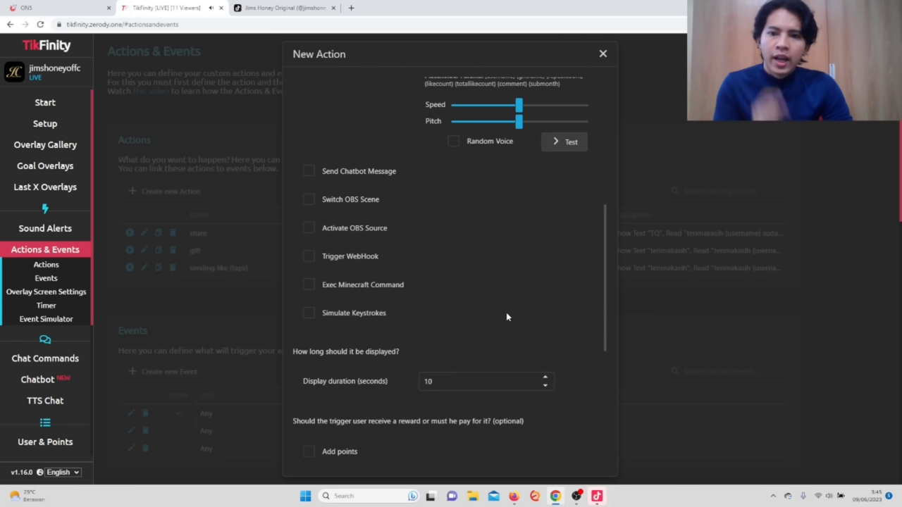
pyautogui.click(495, 241)
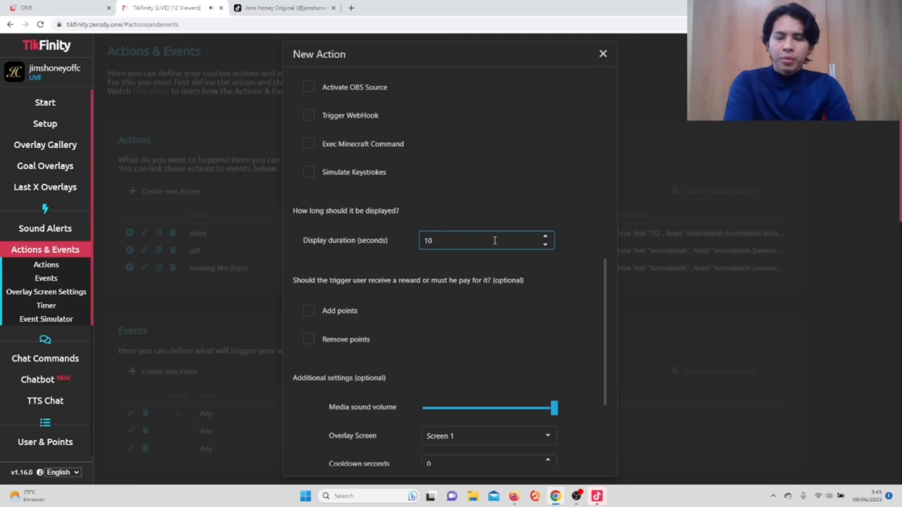
pyautogui.write('00000000000000')
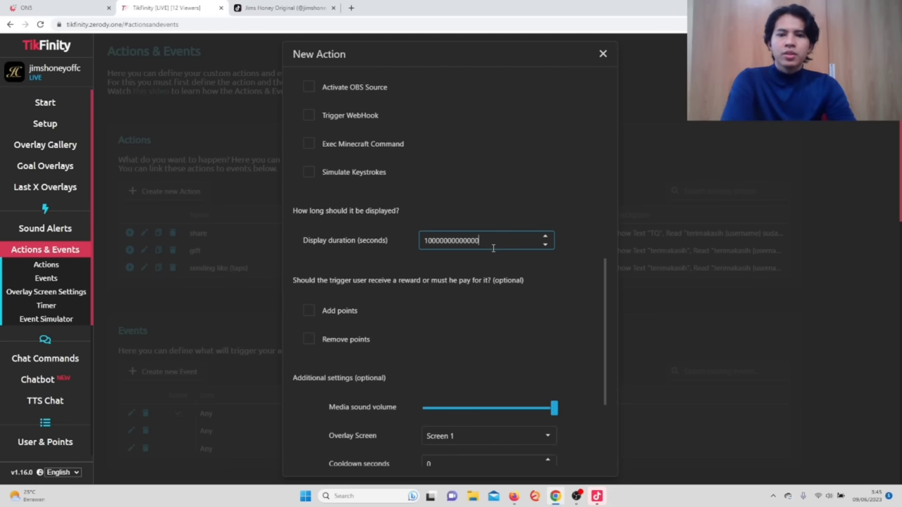
pyautogui.click(483, 334)
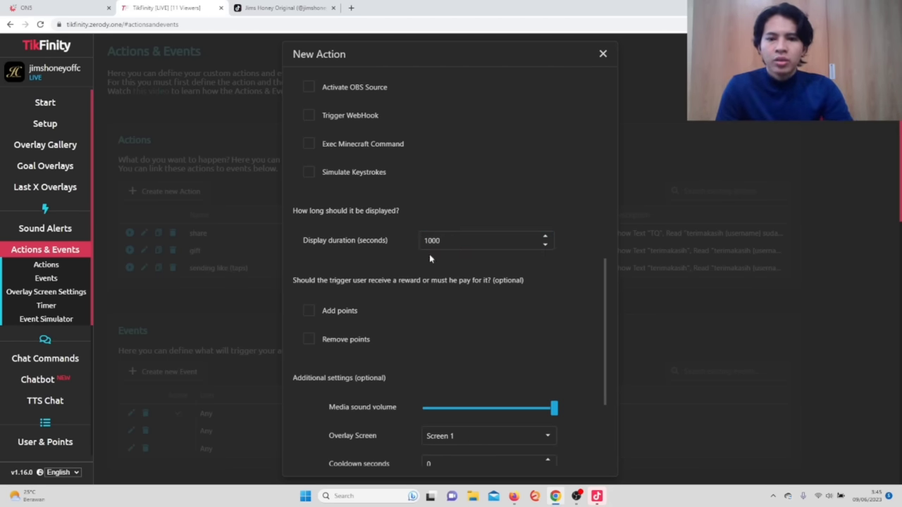
pyautogui.scroll(-2, 477, 345)
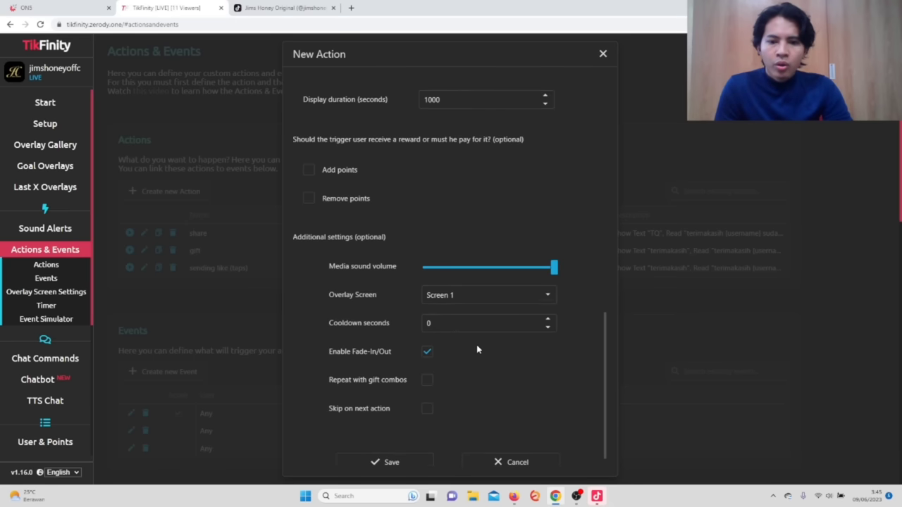
pyautogui.click(508, 303)
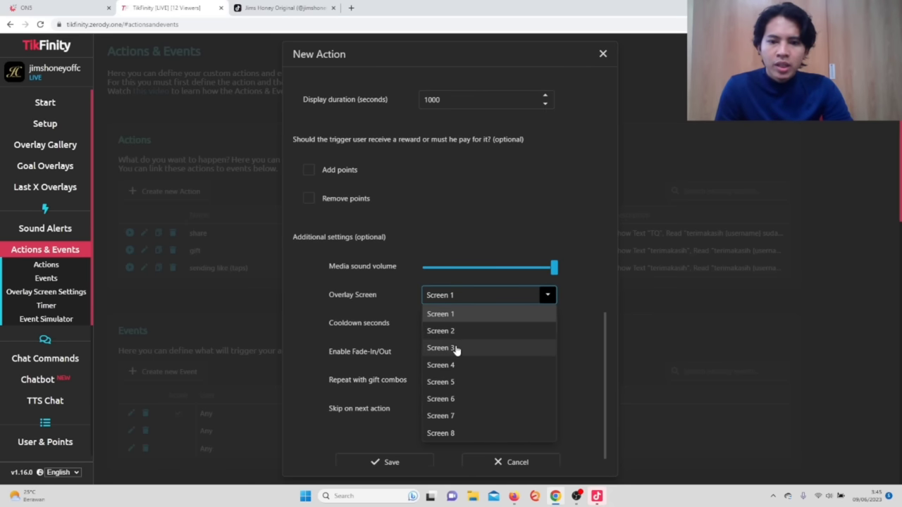
pyautogui.click(453, 366)
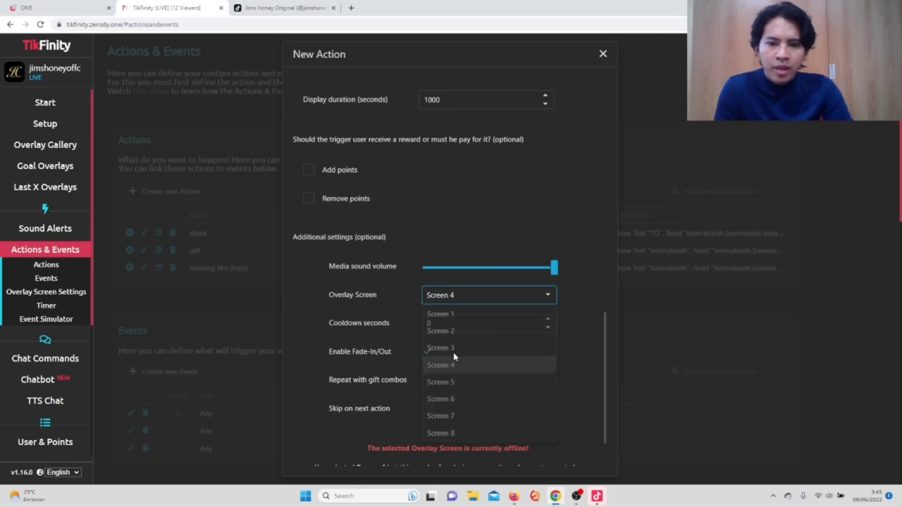
pyautogui.scroll(-2, 453, 351)
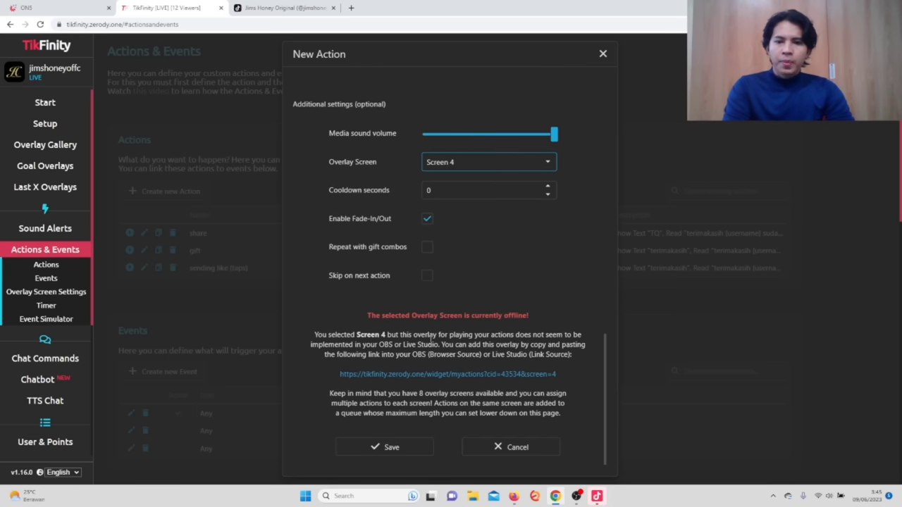
pyautogui.click(427, 247)
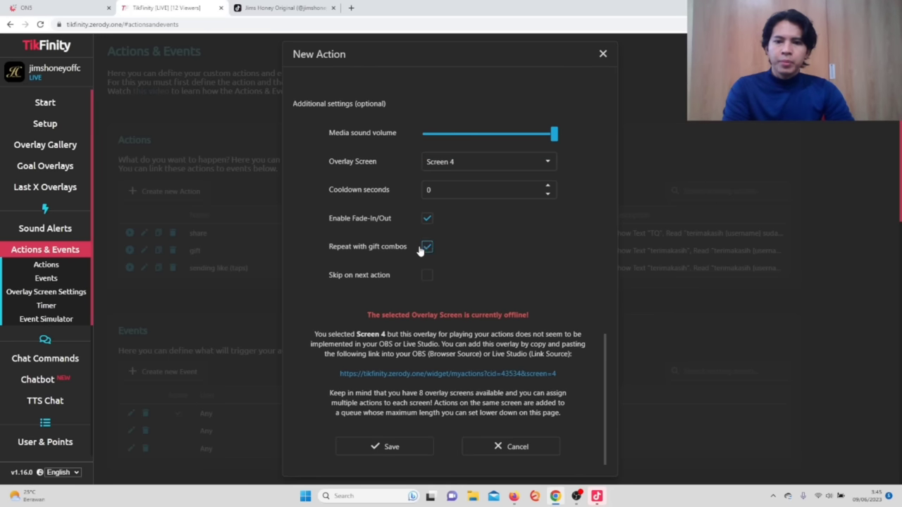
pyautogui.click(392, 447)
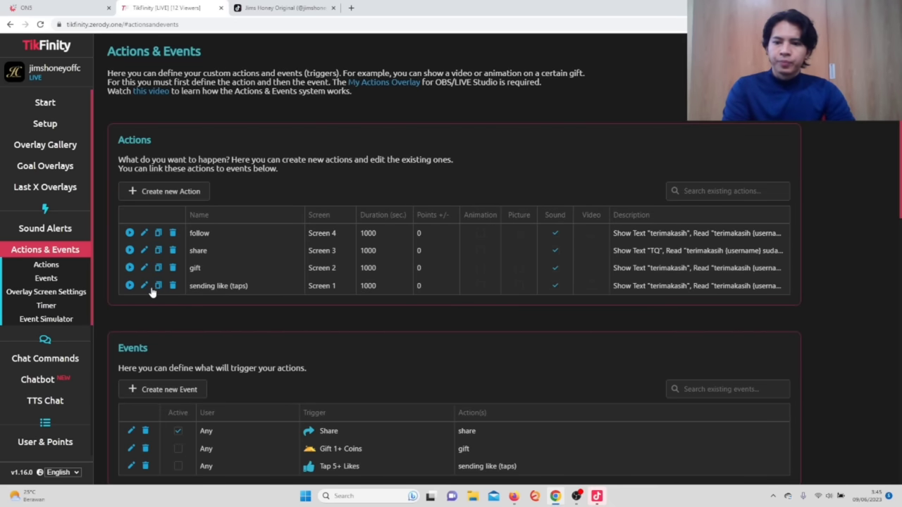
# Save a new Follow-triggered event using 'follow' as both the action and the random action.
pyautogui.scroll(-2, 177, 305)
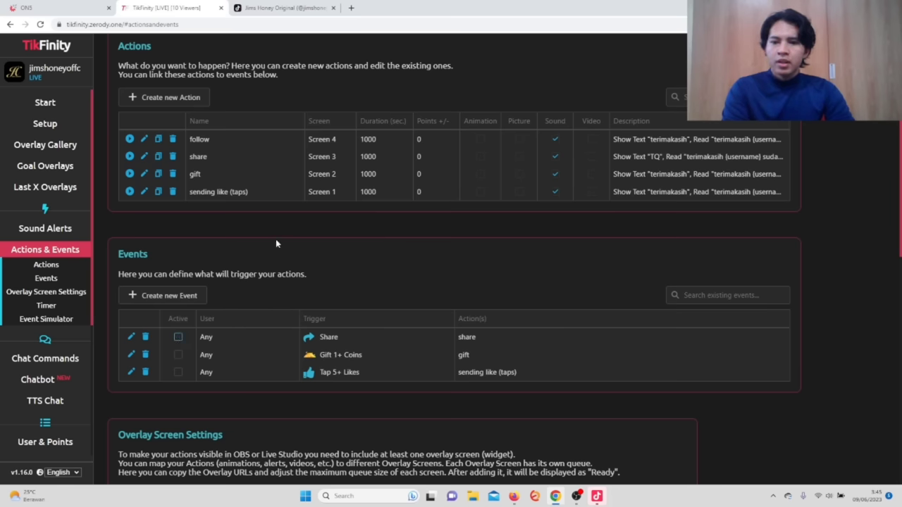
pyautogui.click(167, 293)
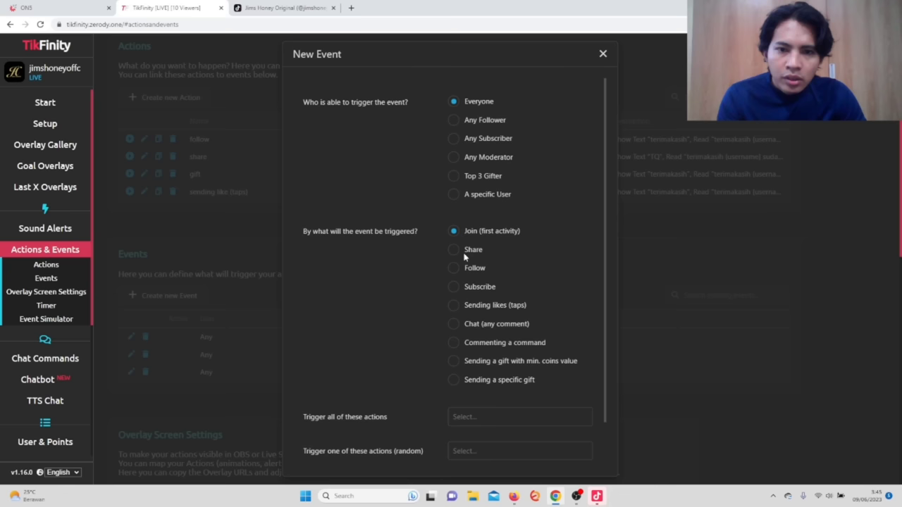
pyautogui.click(453, 269)
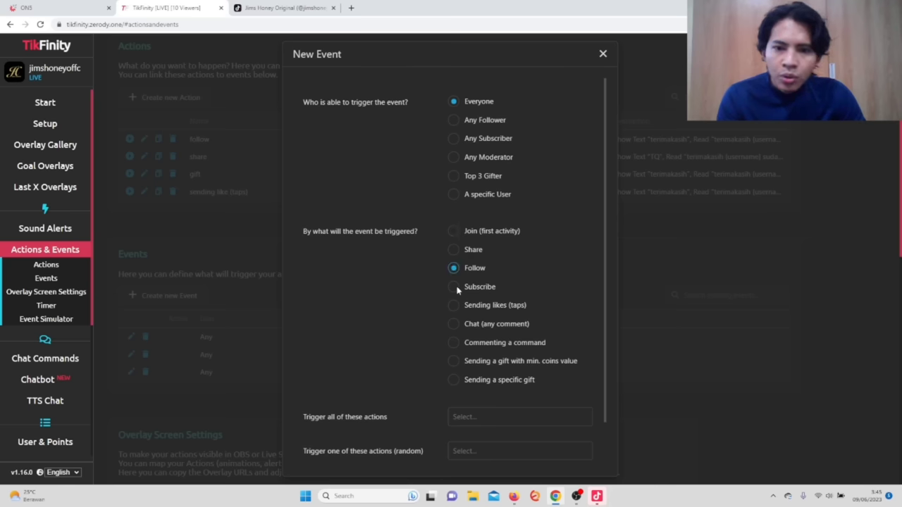
pyautogui.click(508, 422)
pyautogui.click(475, 347)
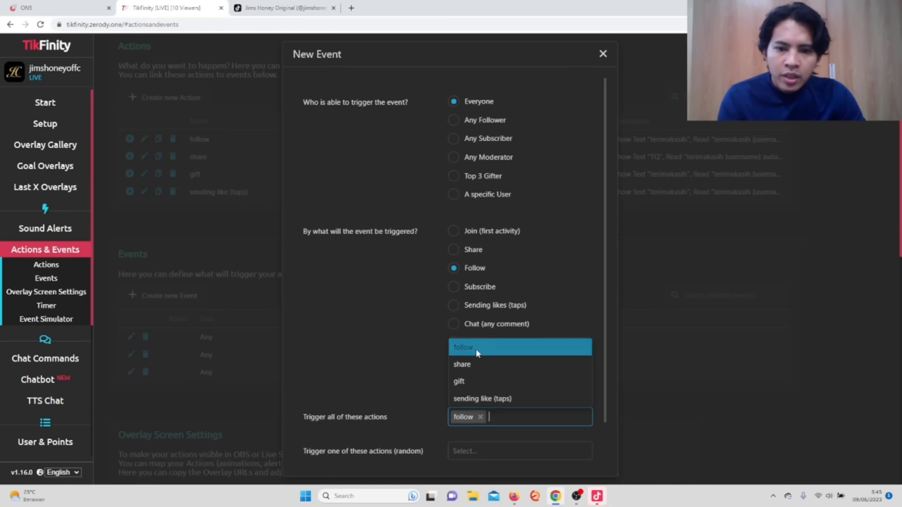
pyautogui.click(496, 451)
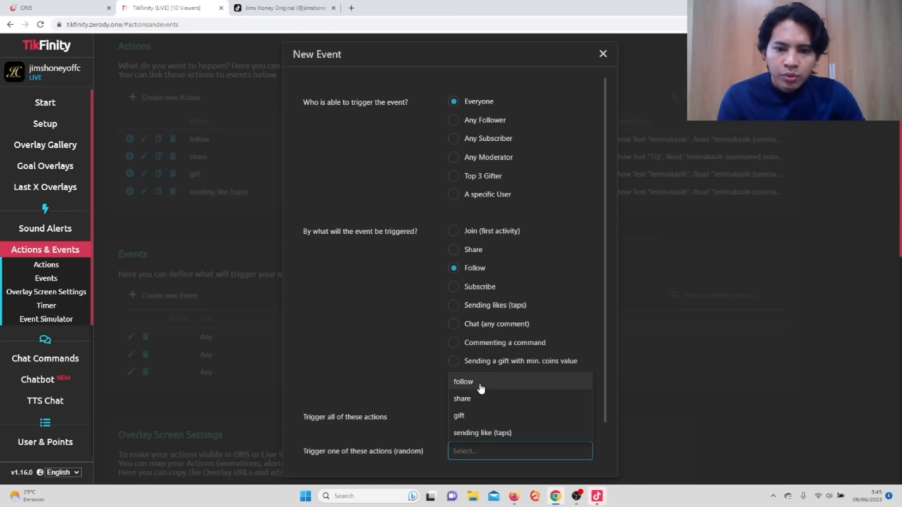
pyautogui.click(483, 384)
pyautogui.scroll(-3, 502, 415)
pyautogui.click(399, 451)
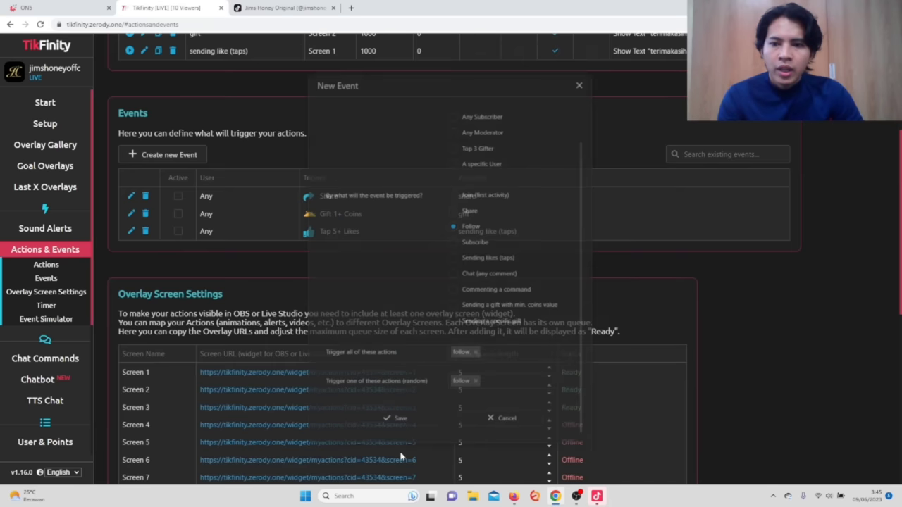
# Copy the My Actions Screen 4 overlay URL from the Overlay Gallery and switch to LIVE Studio.
pyautogui.click(54, 146)
pyautogui.scroll(-9, 395, 147)
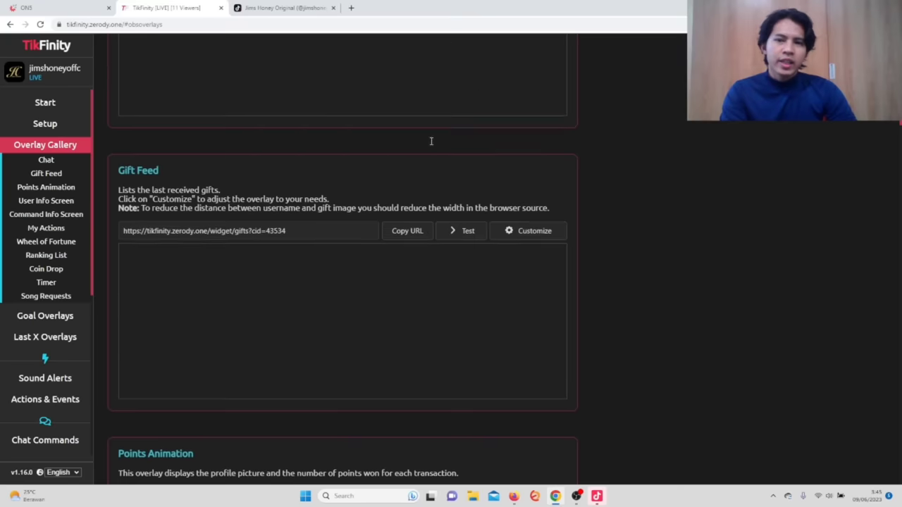
pyautogui.scroll(-6, 430, 176)
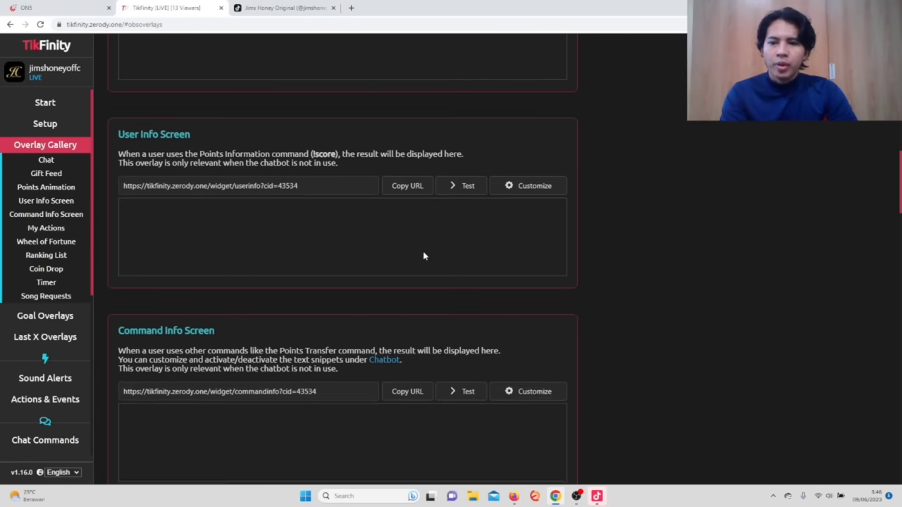
pyautogui.scroll(-5, 422, 264)
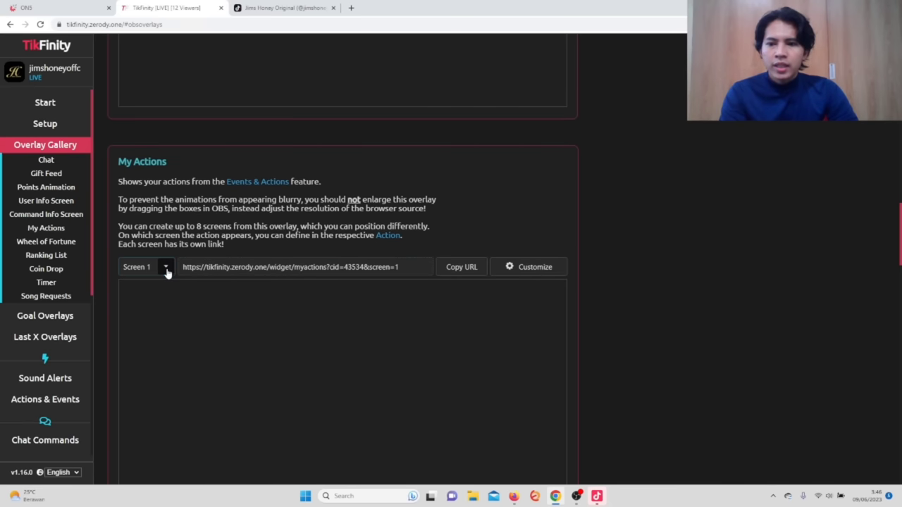
pyautogui.click(165, 269)
pyautogui.click(145, 337)
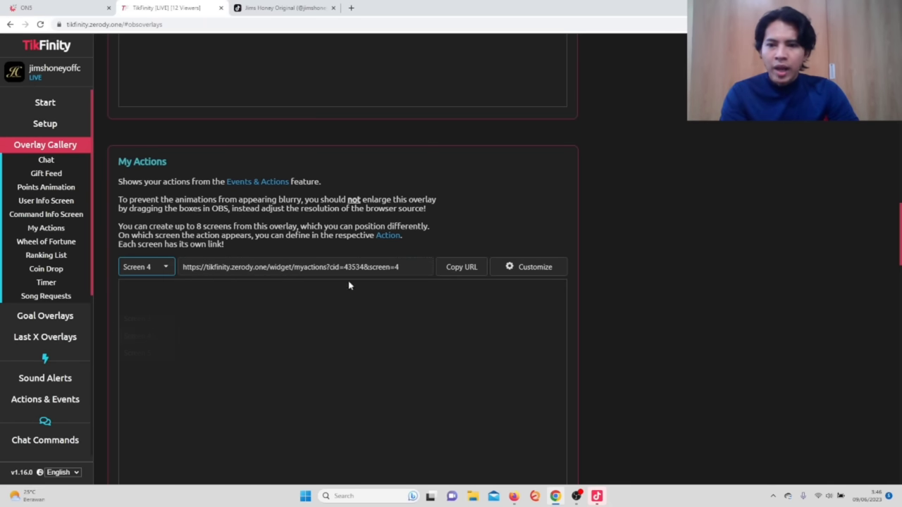
pyautogui.click(469, 268)
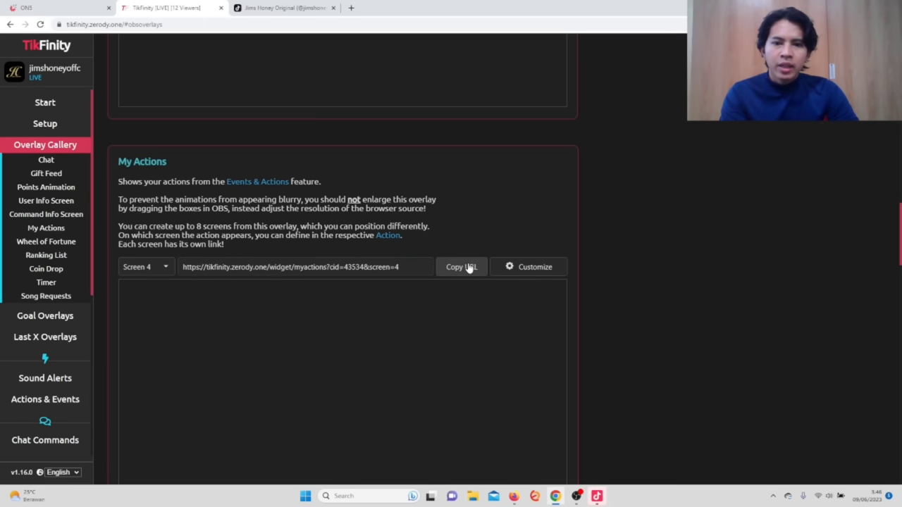
pyautogui.click(596, 496)
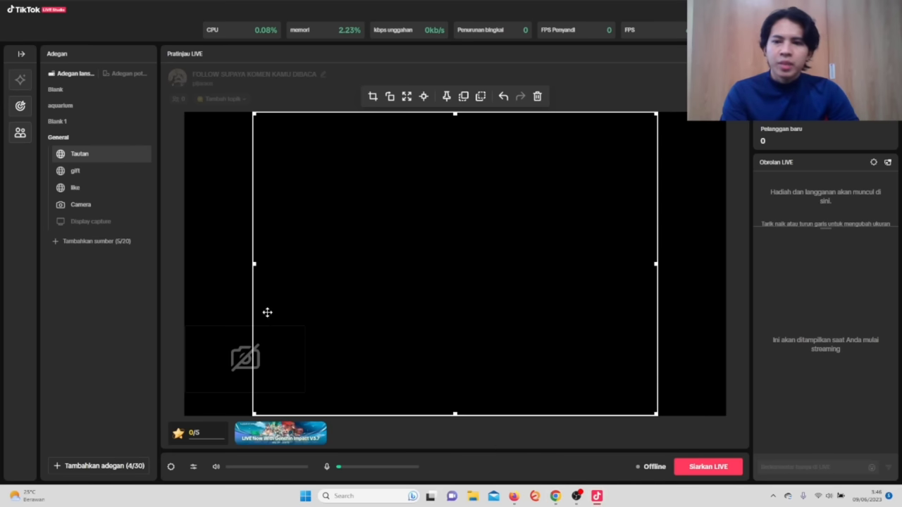
# Rename the General scene's 'Tautan' link source to 'share'.
pyautogui.rightClick(74, 155)
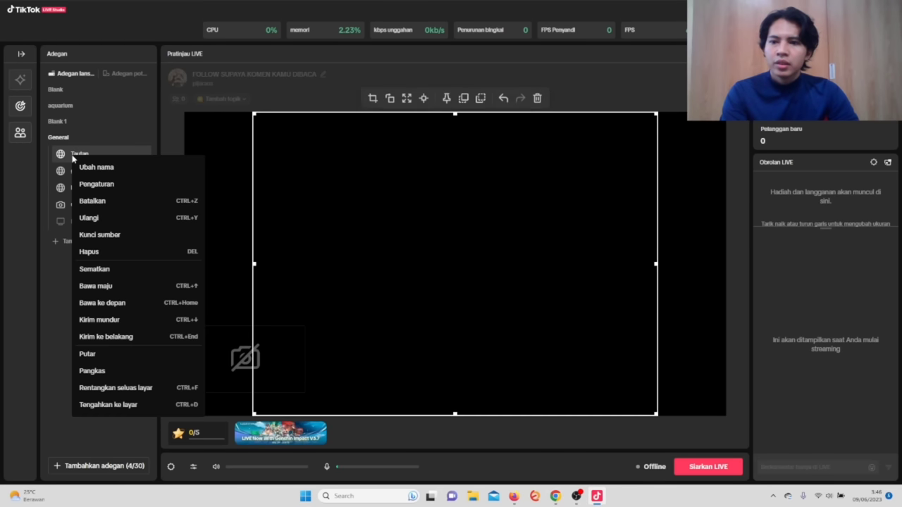
pyautogui.click(76, 167)
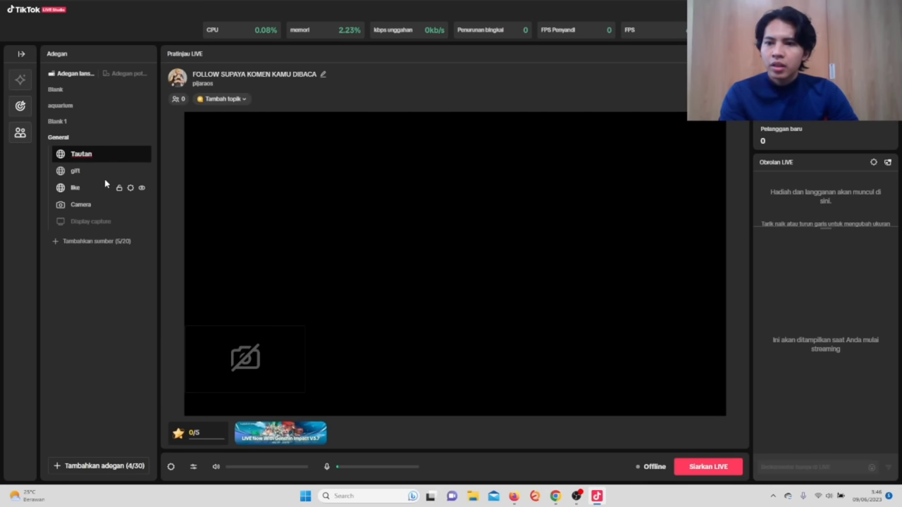
pyautogui.press('BackSpace')
pyautogui.press('BackSpace')
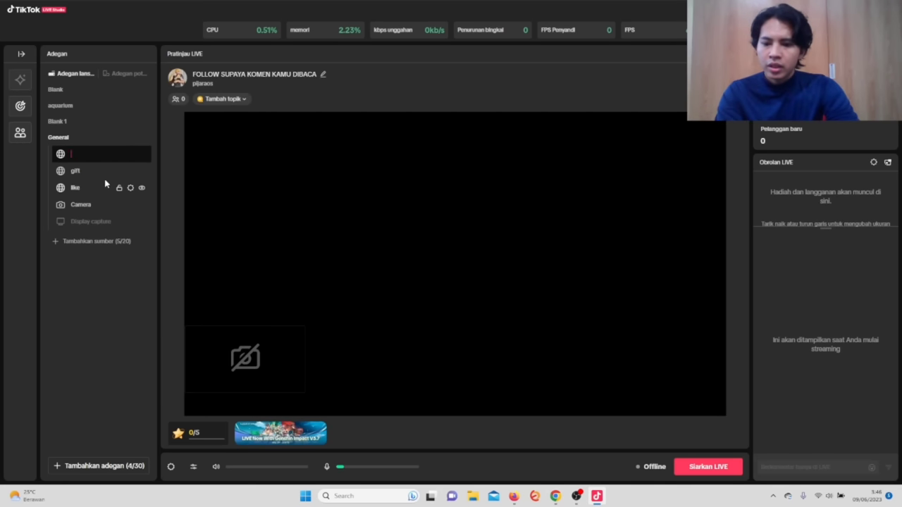
pyautogui.write('share')
pyautogui.press('Return')
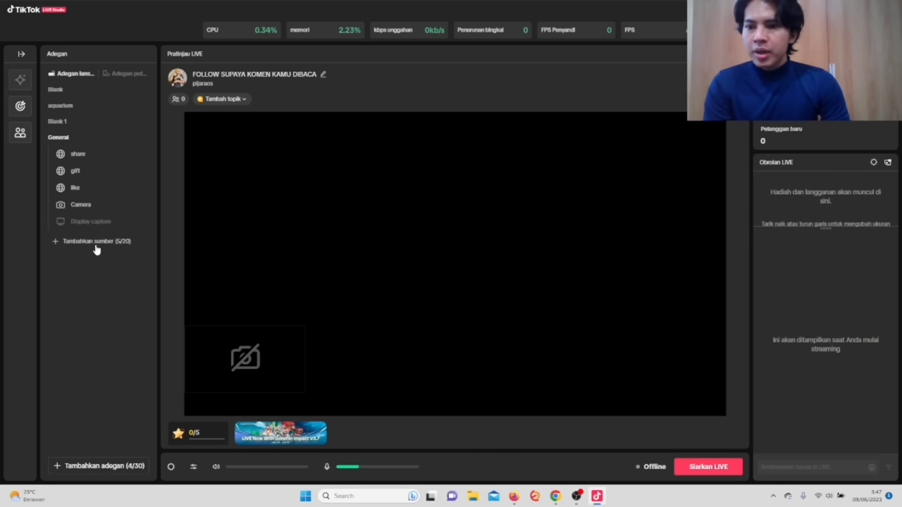
# Add a new Tautan link source using the pasted TikFinity Screen 4 URL.
pyautogui.click(79, 242)
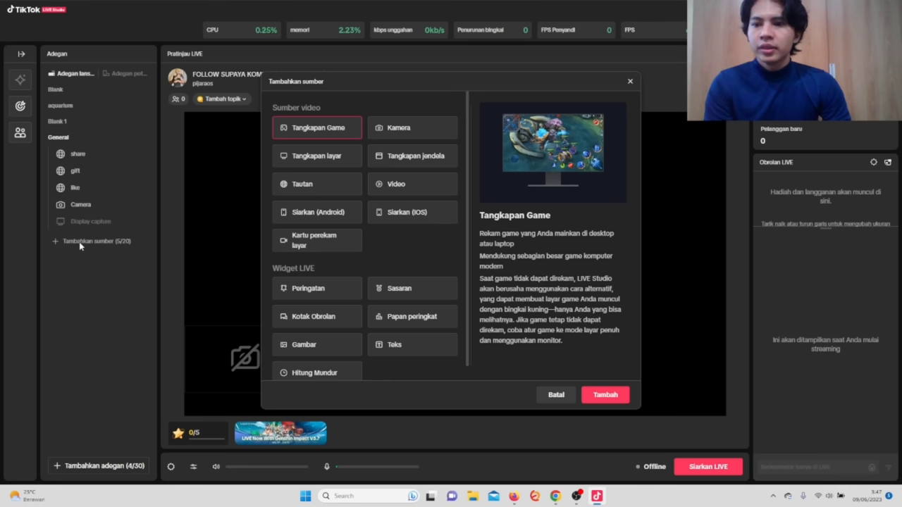
pyautogui.click(308, 187)
pyautogui.click(604, 395)
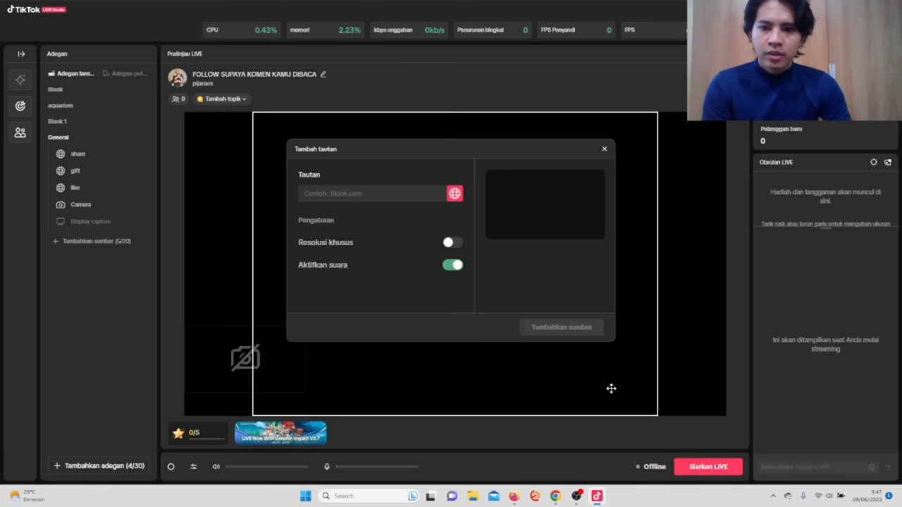
pyautogui.click(337, 193)
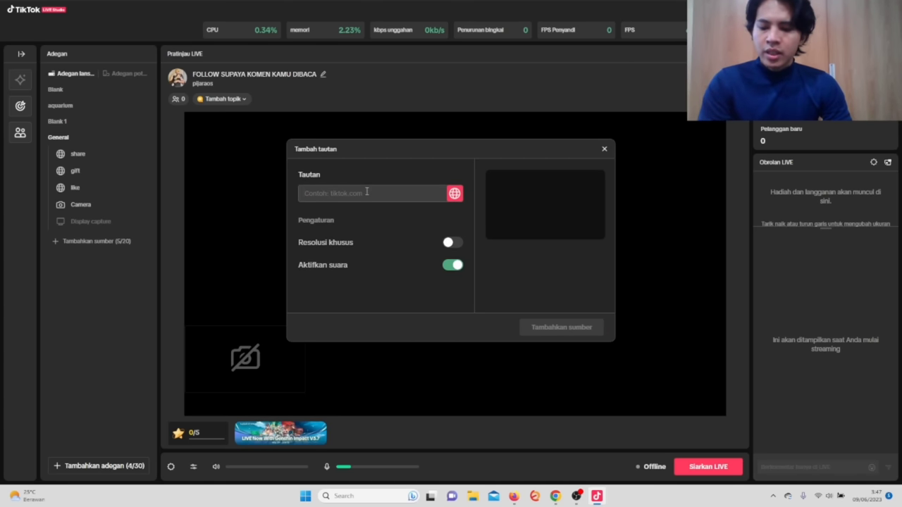
pyautogui.hotkey('ctrl', 'v')
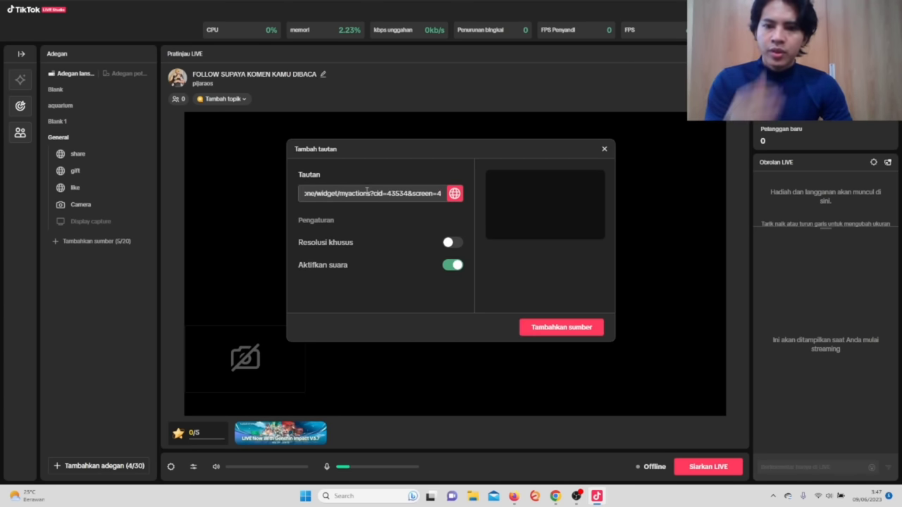
pyautogui.click(542, 328)
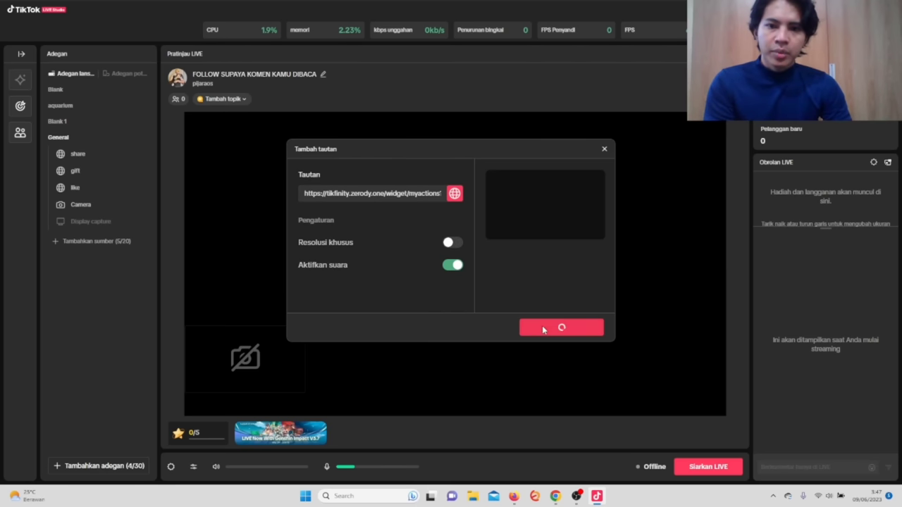
# Rename the new link source to 'follow'.
pyautogui.rightClick(84, 155)
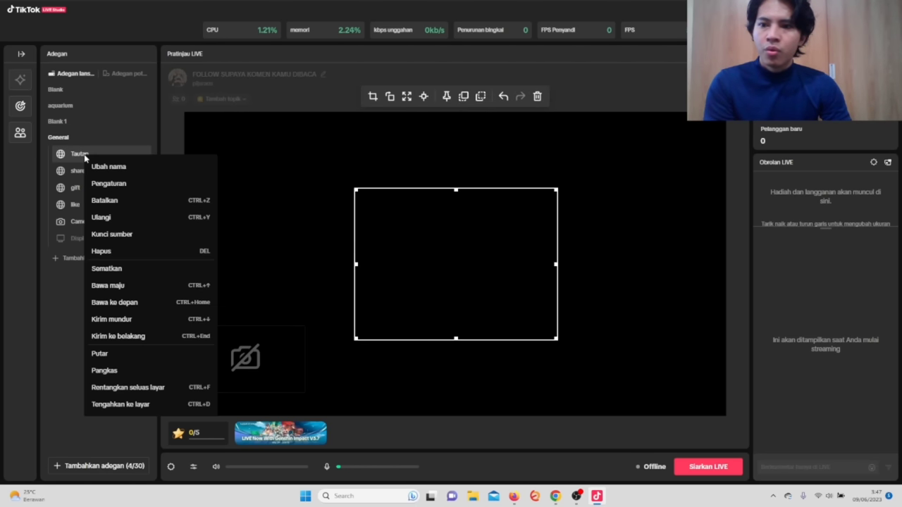
pyautogui.click(97, 169)
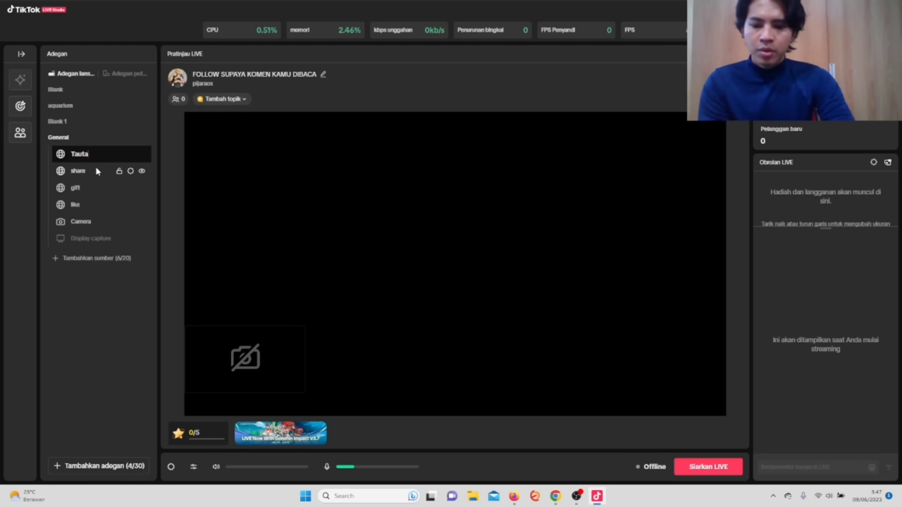
pyautogui.press('BackSpace')
pyautogui.press('BackSpace')
pyautogui.write('follow')
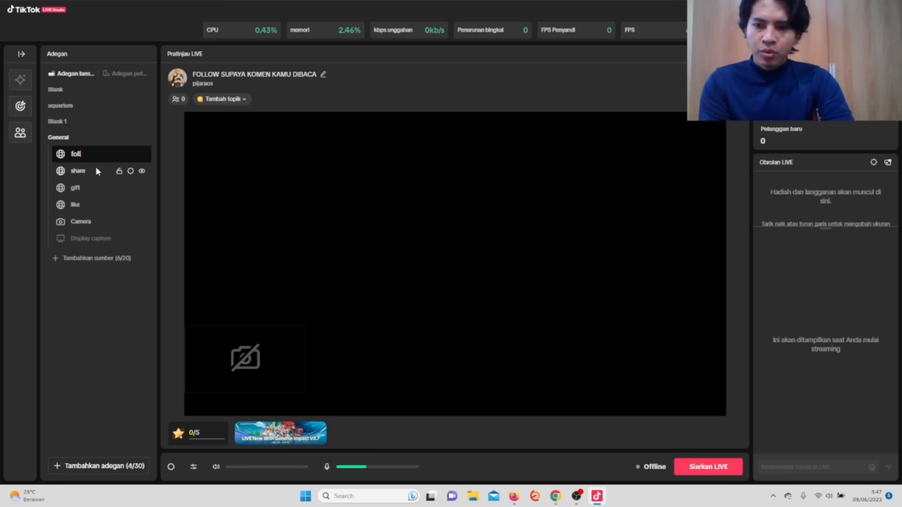
pyautogui.click(578, 496)
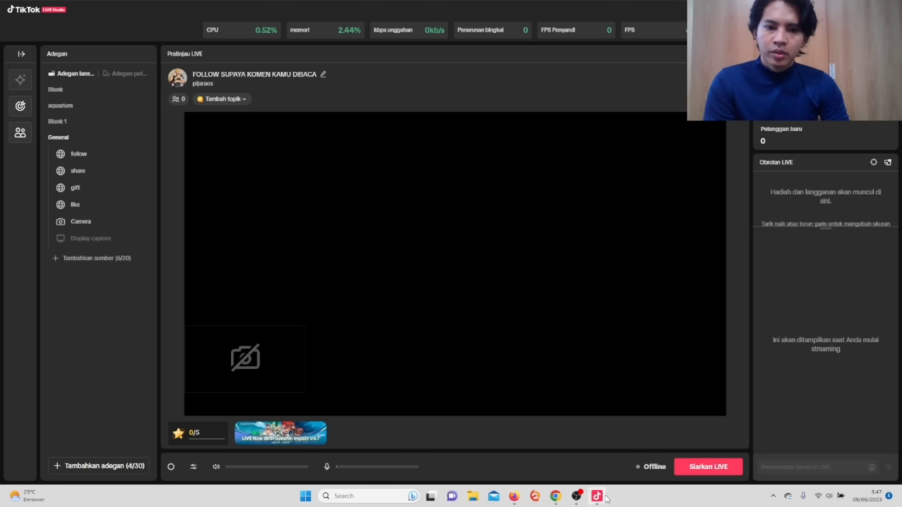
pyautogui.moveTo(597, 496)
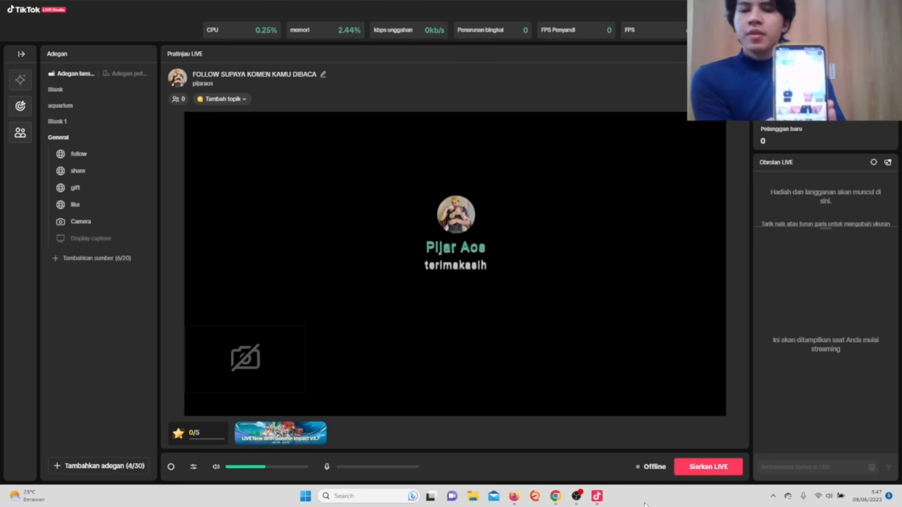
# Stretch the 'follow' alert source to fill the screen with Rentangkan seluas layar.
pyautogui.click(461, 248)
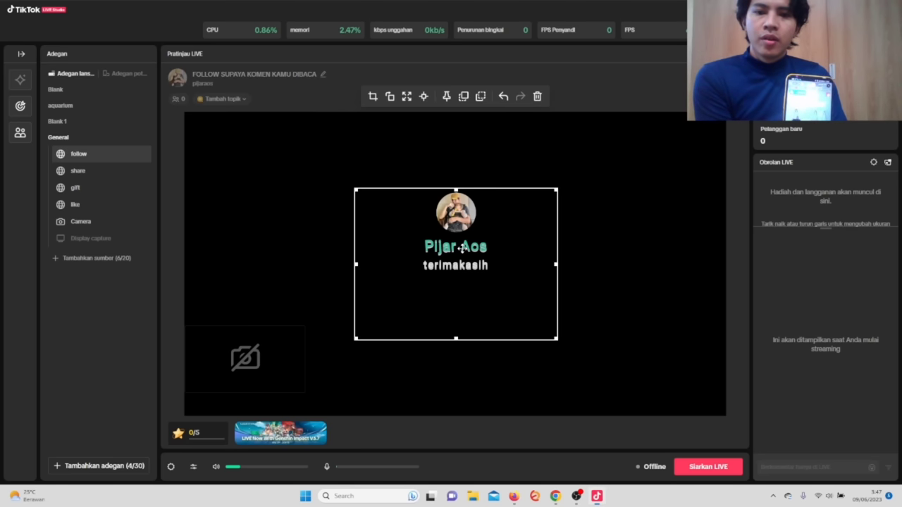
pyautogui.click(406, 99)
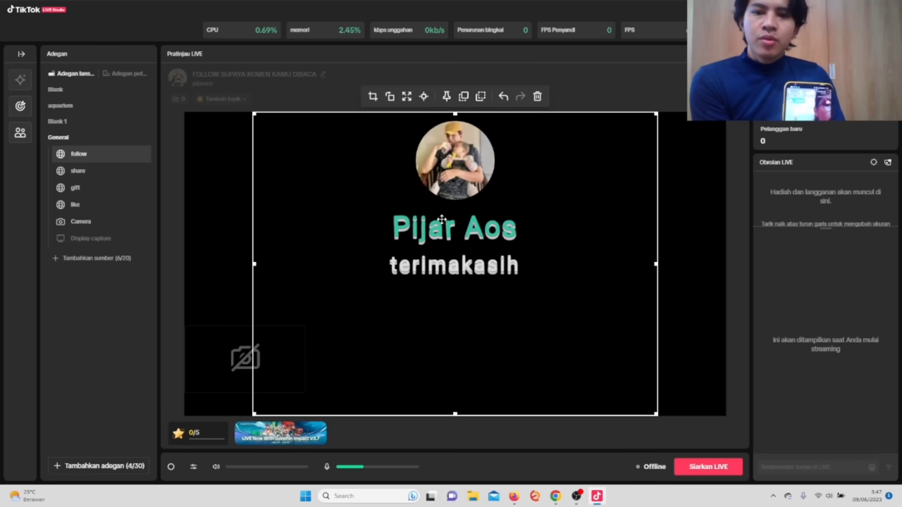
pyautogui.click(604, 90)
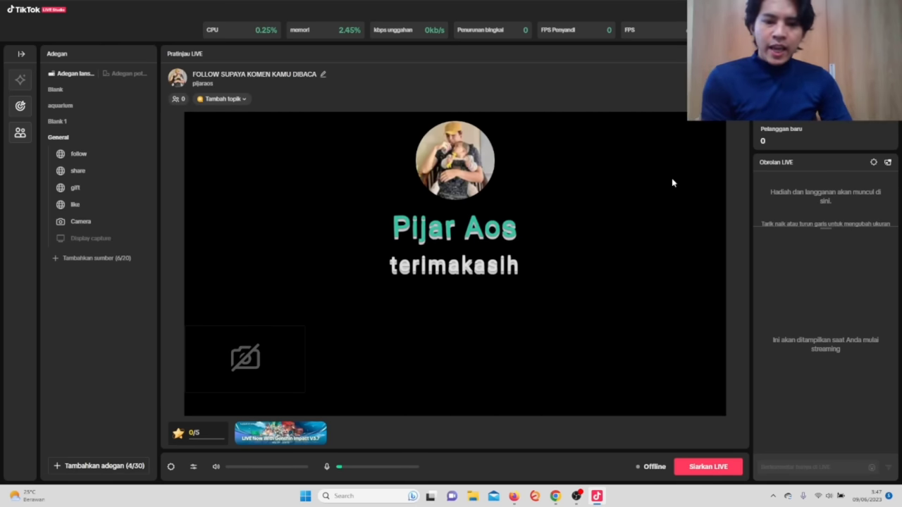
# Activate the Gift 1+ Coins and Tap 5+ Likes events, then return to LIVE Studio.
pyautogui.click(556, 498)
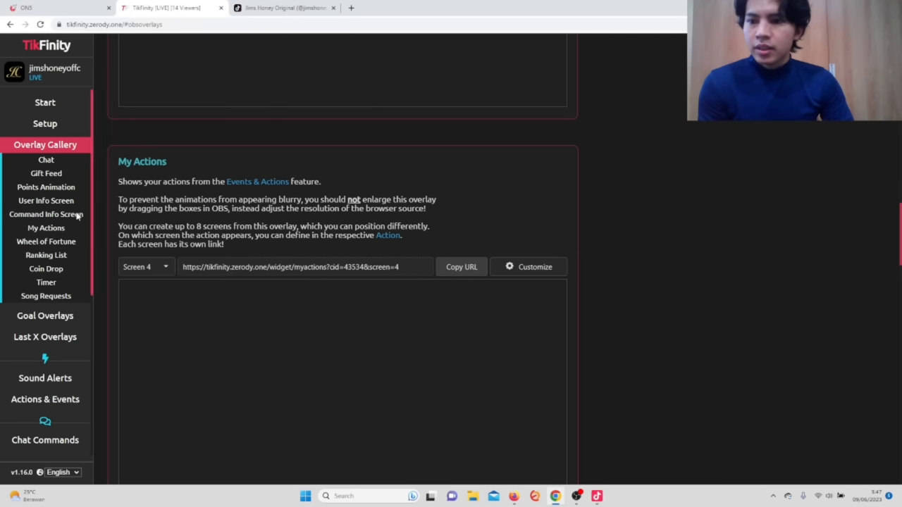
pyautogui.click(43, 147)
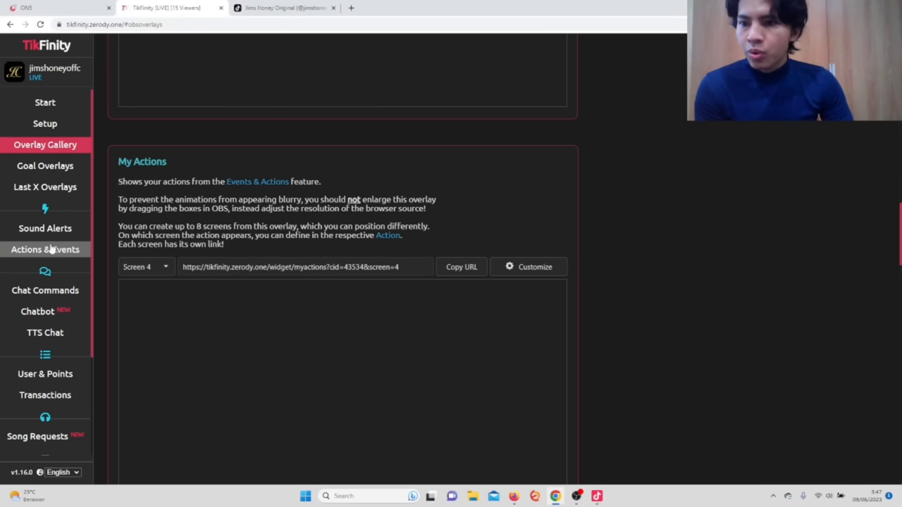
pyautogui.click(56, 256)
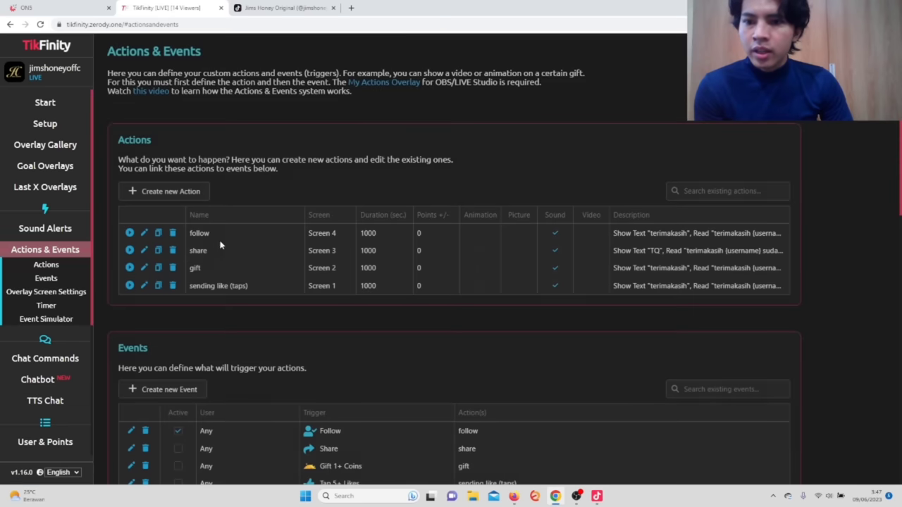
pyautogui.scroll(-2, 255, 275)
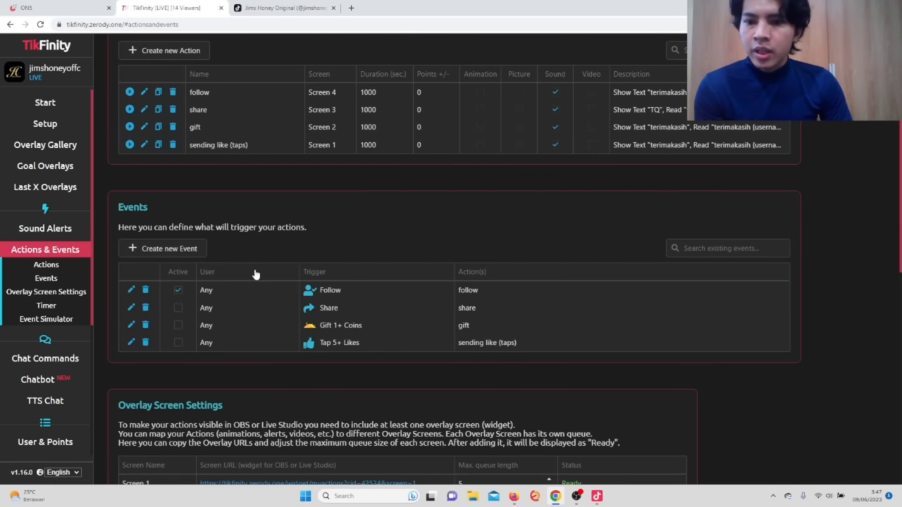
pyautogui.click(179, 327)
pyautogui.click(179, 343)
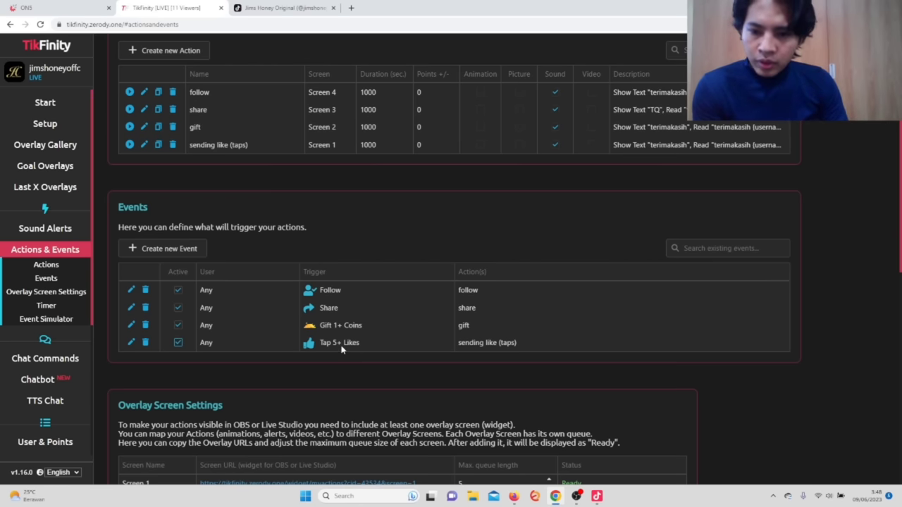
pyautogui.moveTo(577, 502)
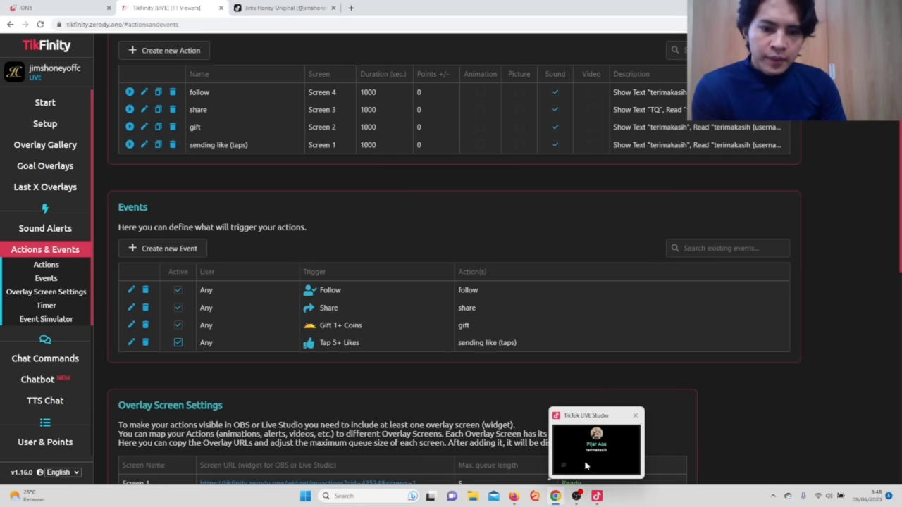
pyautogui.click(581, 459)
# Select the follow, share, gift and like sources, then drag the like box to the preview centre.
pyautogui.click(78, 154)
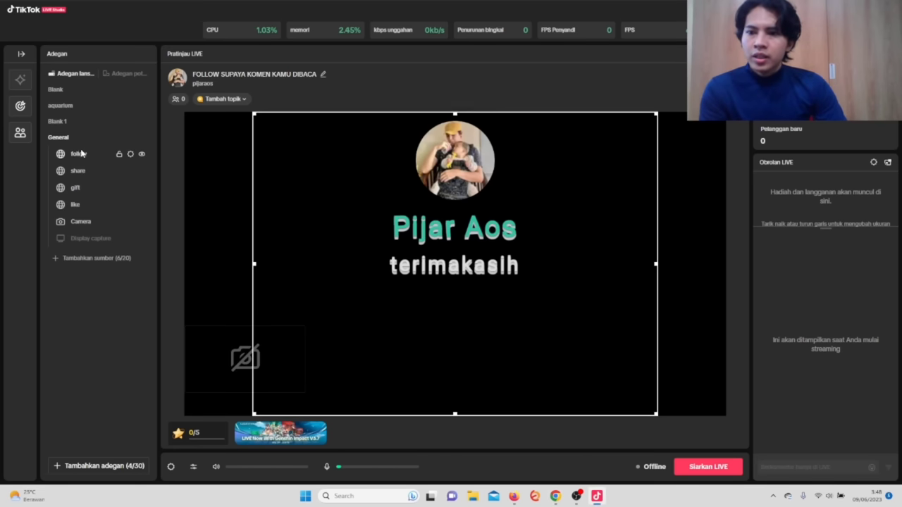
pyautogui.click(587, 196)
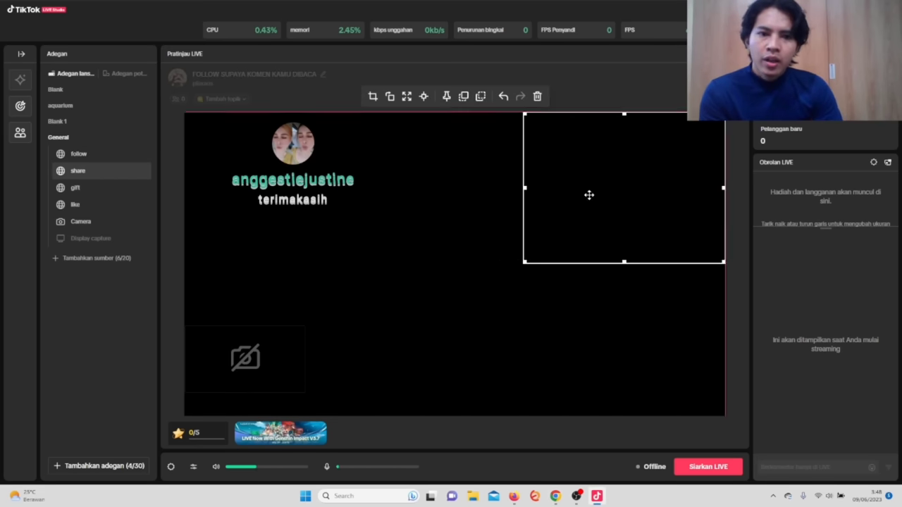
pyautogui.click(429, 276)
pyautogui.click(76, 204)
pyautogui.moveTo(657, 416); pyautogui.dragTo(543, 260)
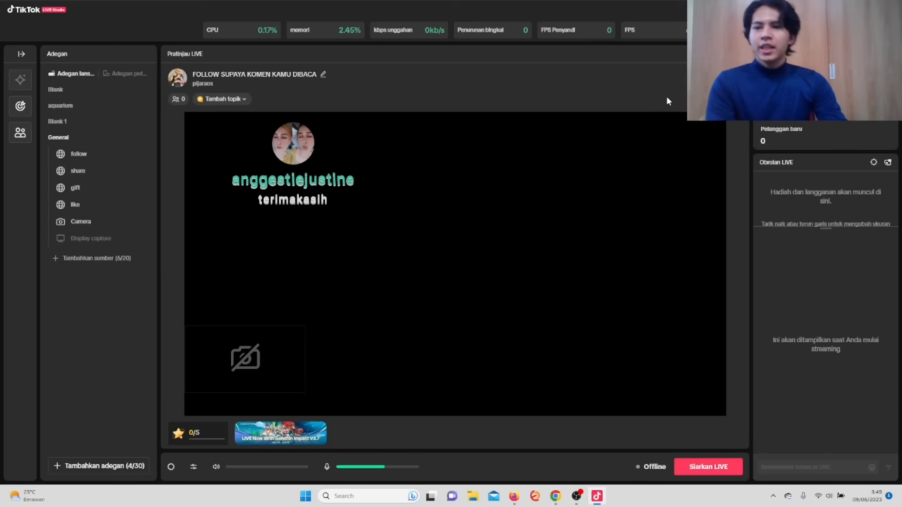